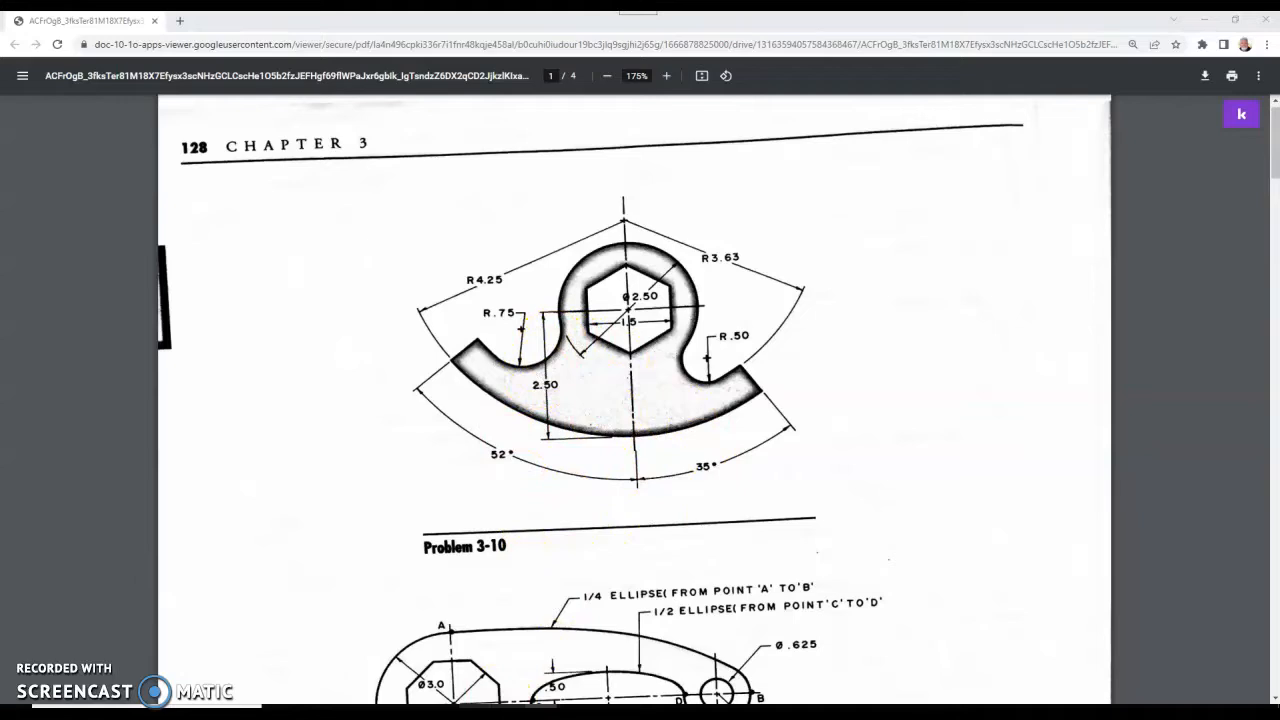
- Switch to Drawing1 in AutoCAD and draw a circle of diameter 2.5 by center and diameter in the empty drawing area
mouse_move(443, 712)
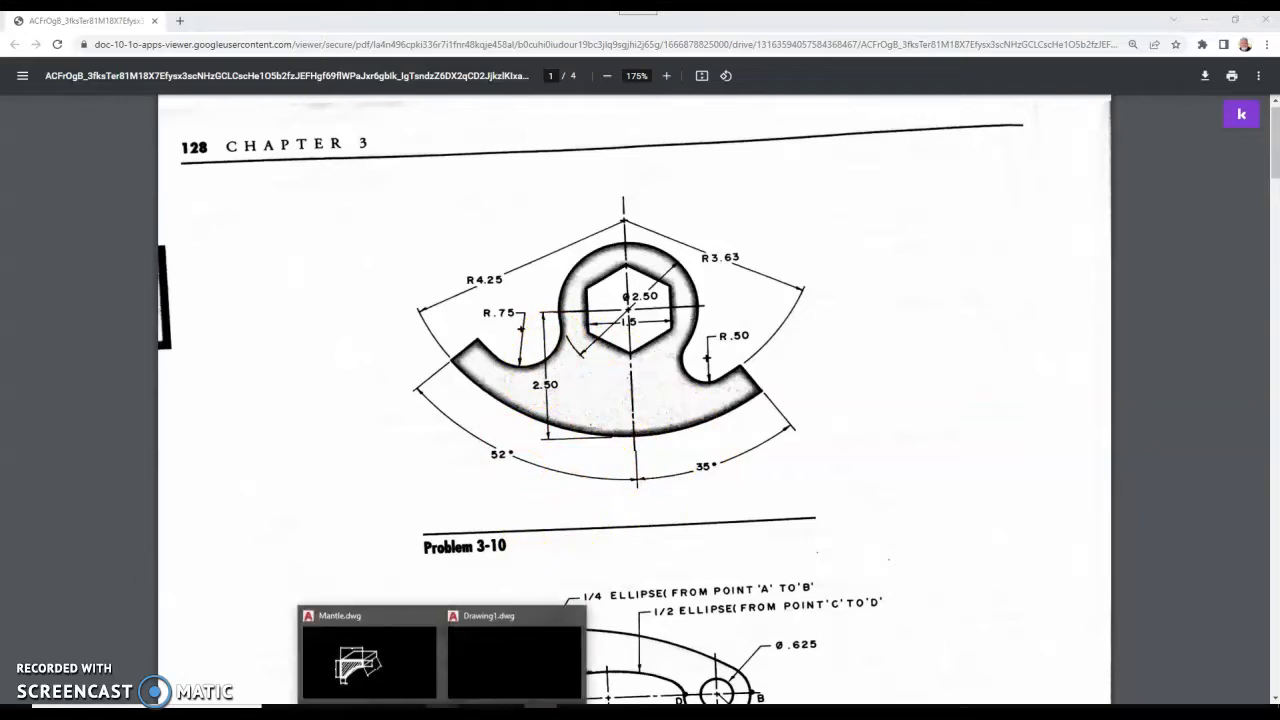
click(520, 675)
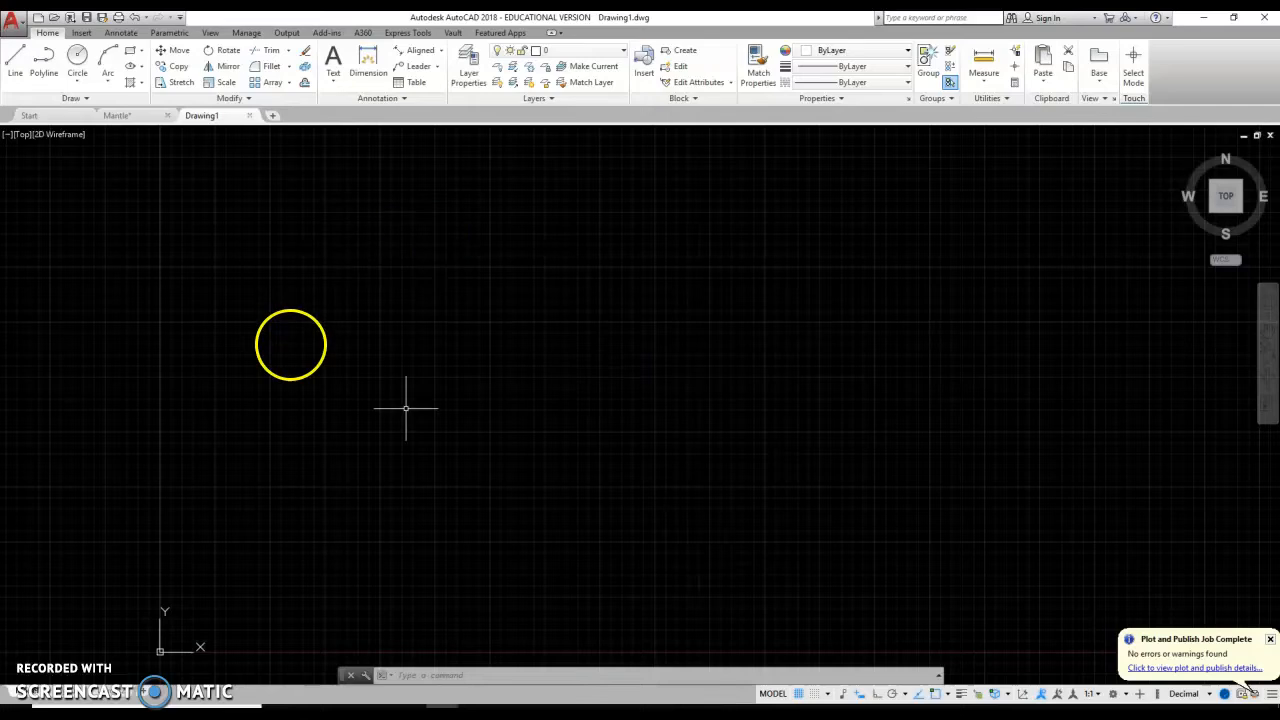
click(75, 88)
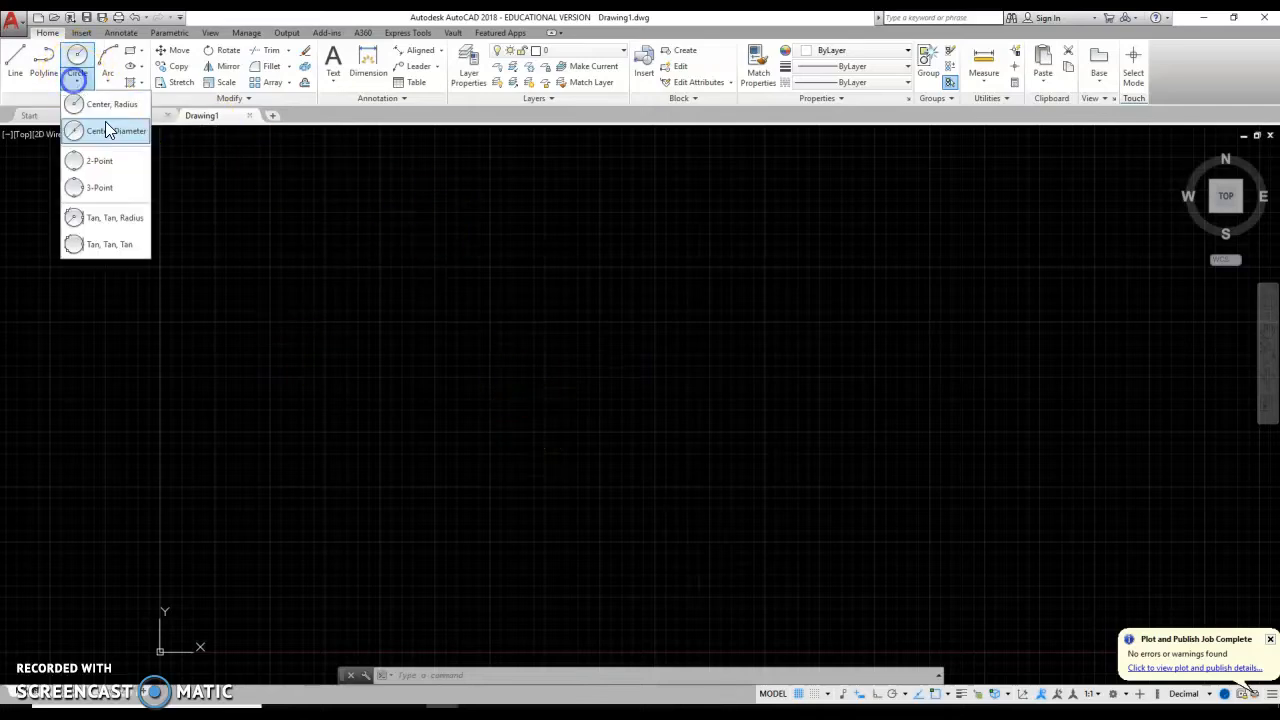
click(90, 132)
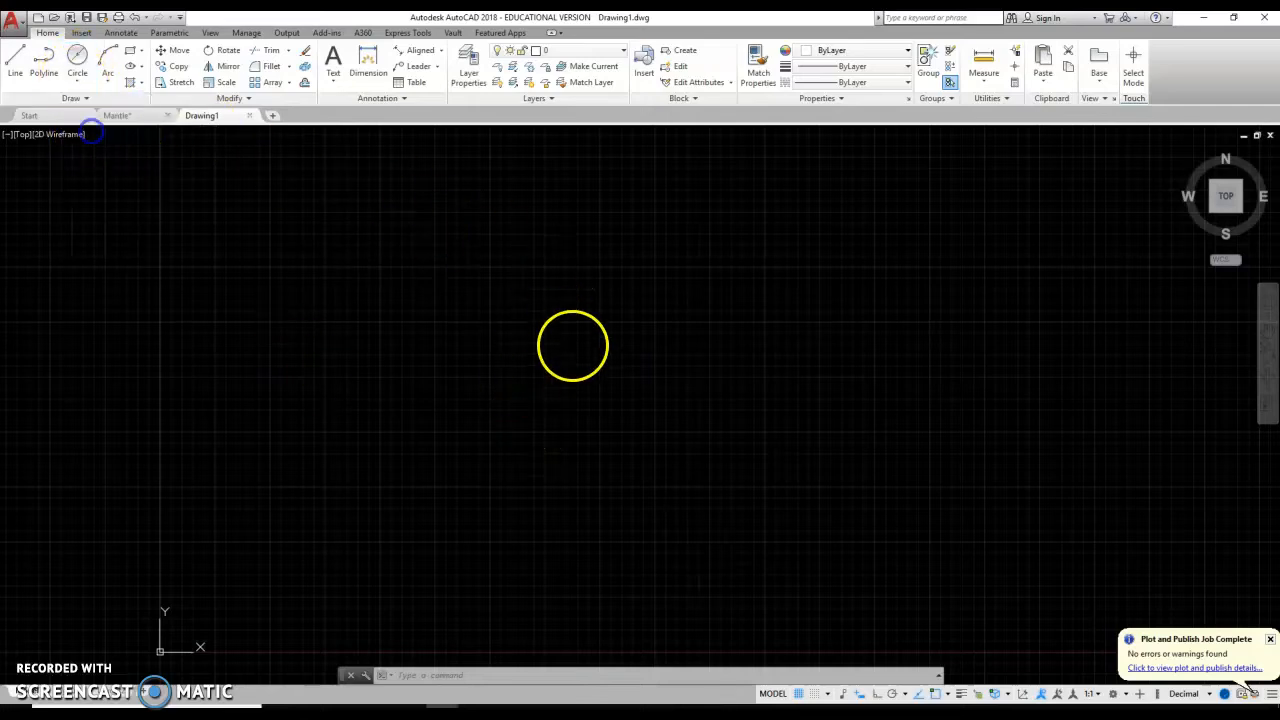
click(475, 344)
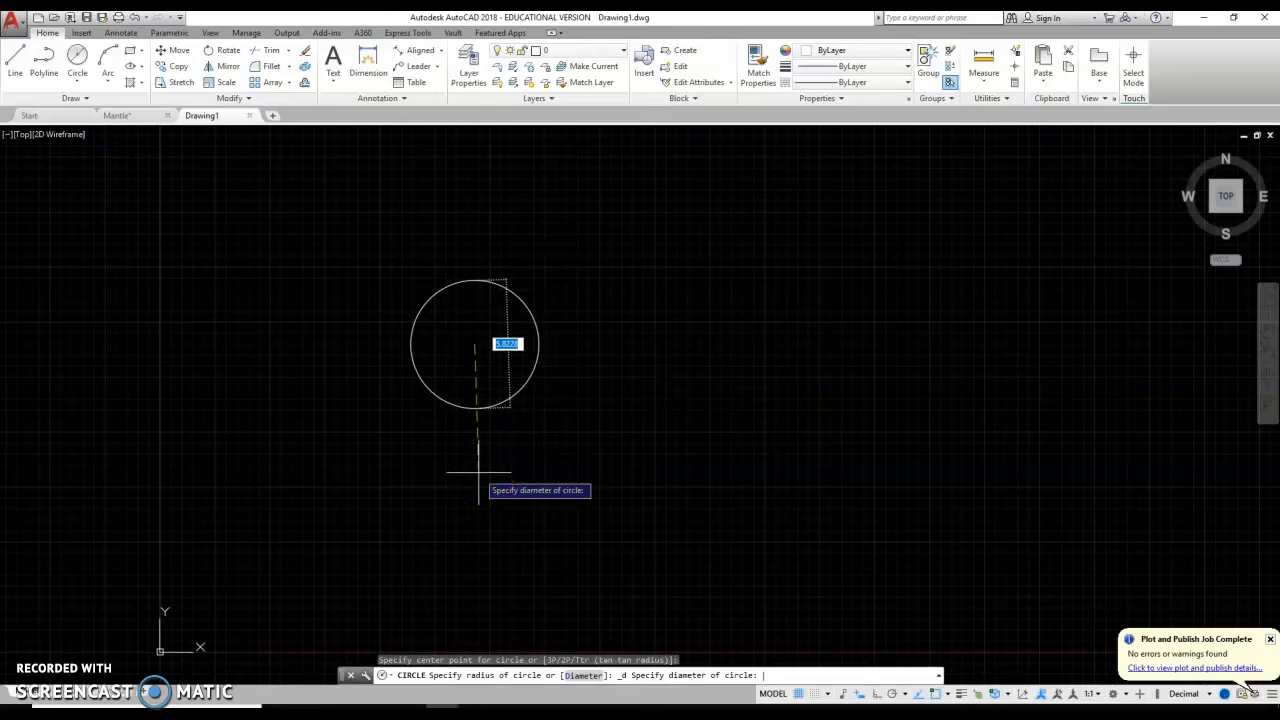
text(2.5)
key(Return)
click(521, 420)
scroll(443, 329, up, 5)
scroll(409, 326, down, 2)
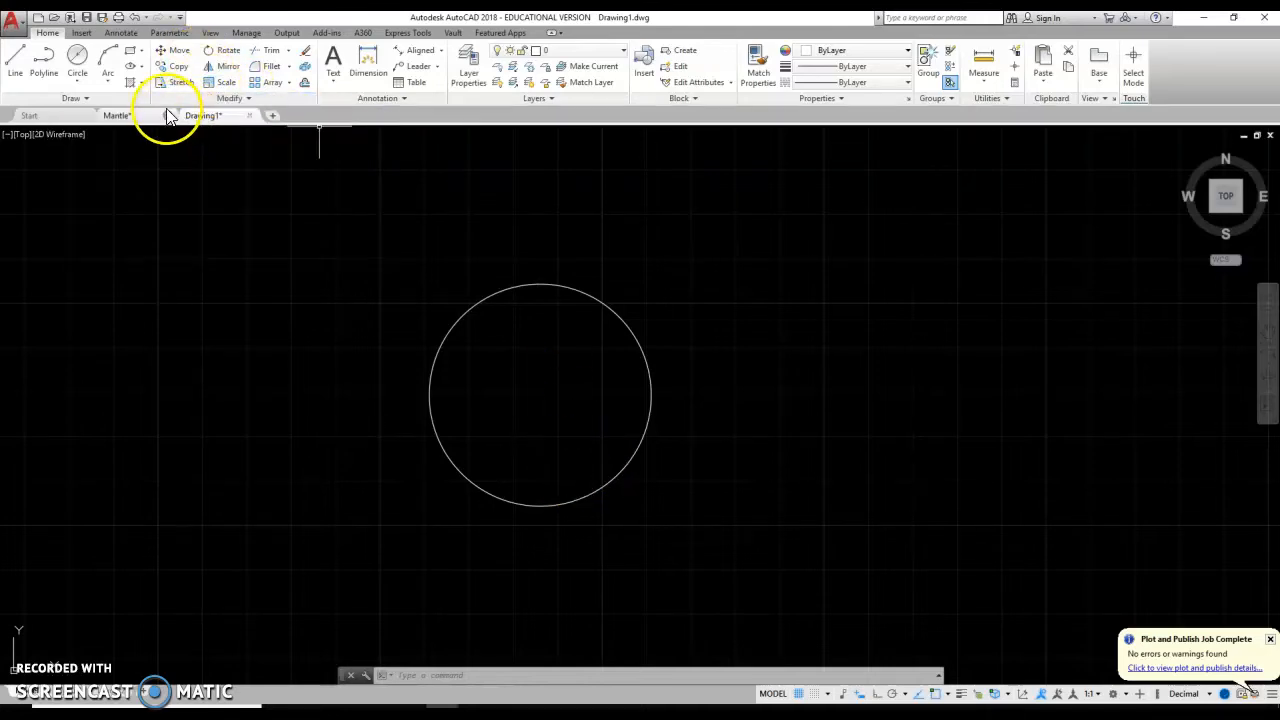
- Draw a six-sided polygon centered in the circle, circumscribed about a circle of radius .75, with Ortho on
click(141, 50)
click(141, 100)
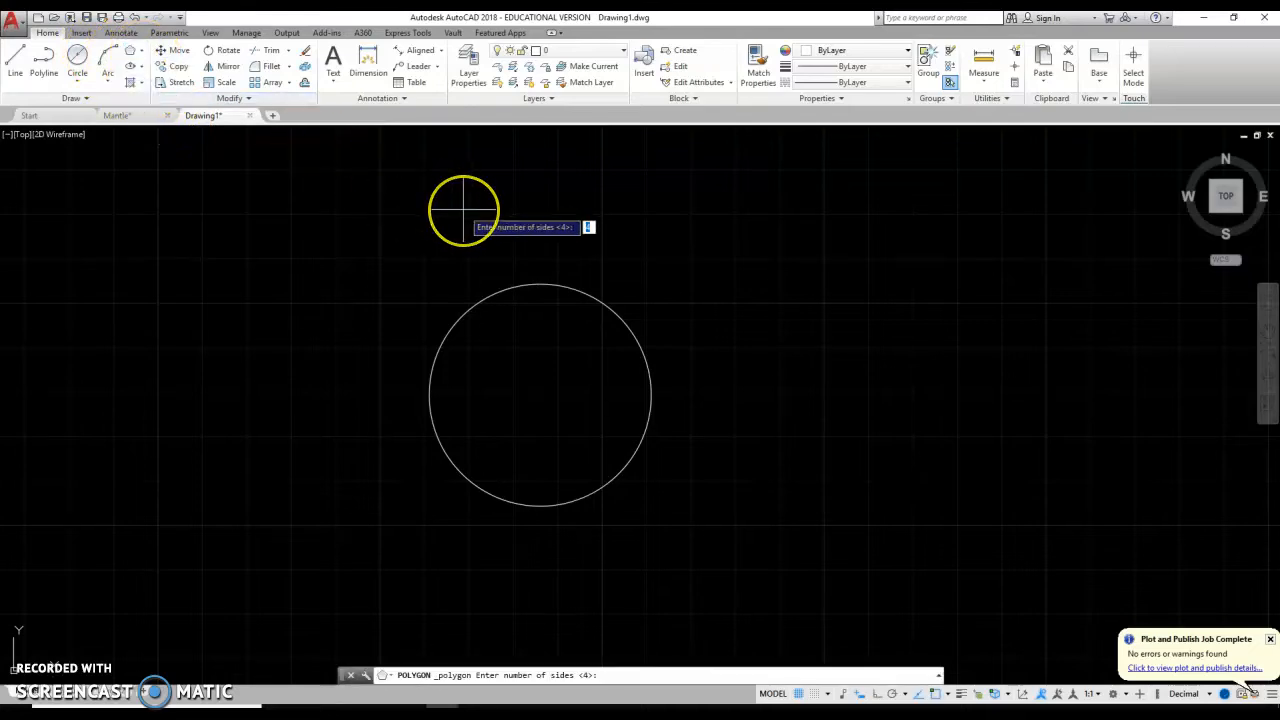
text(6)
key(Return)
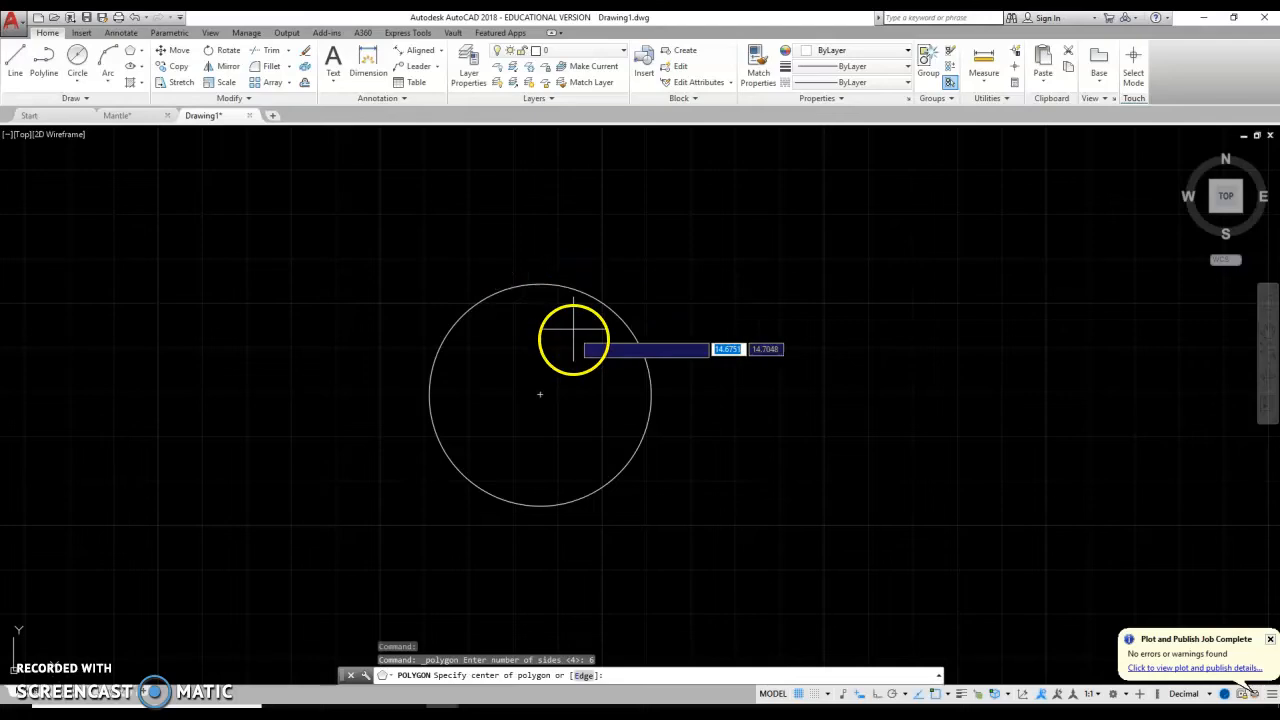
click(540, 393)
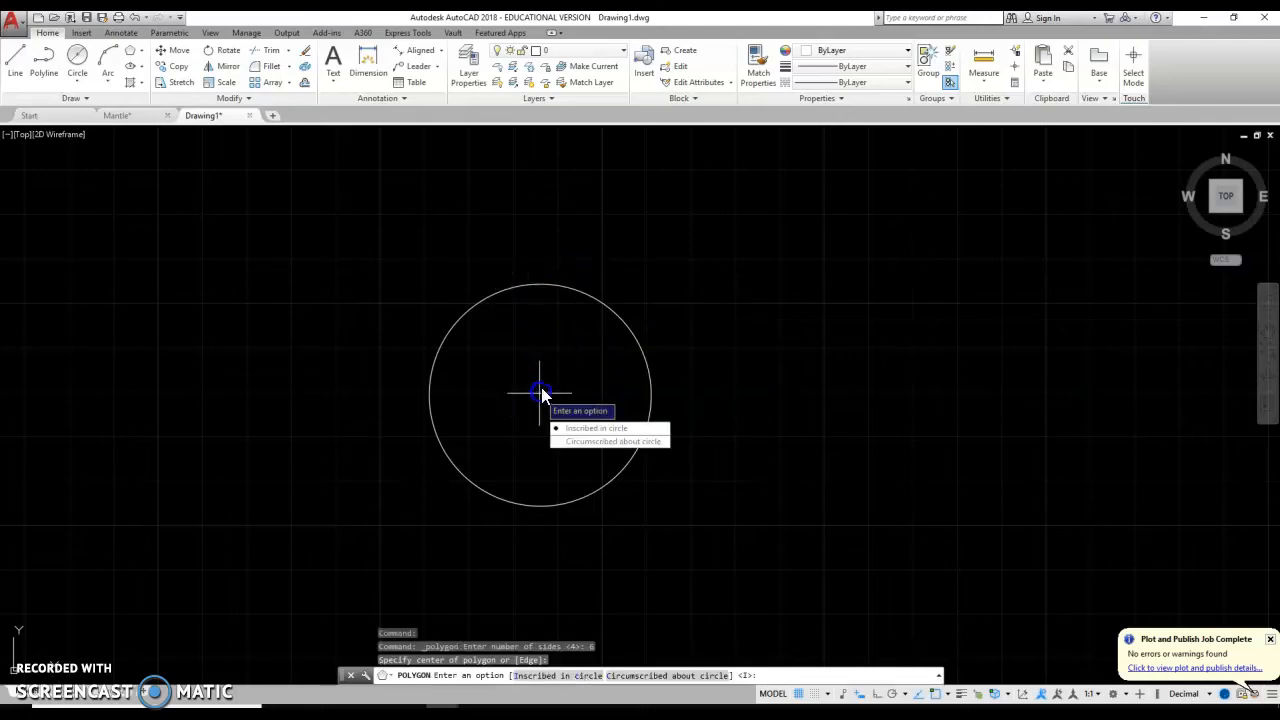
click(580, 442)
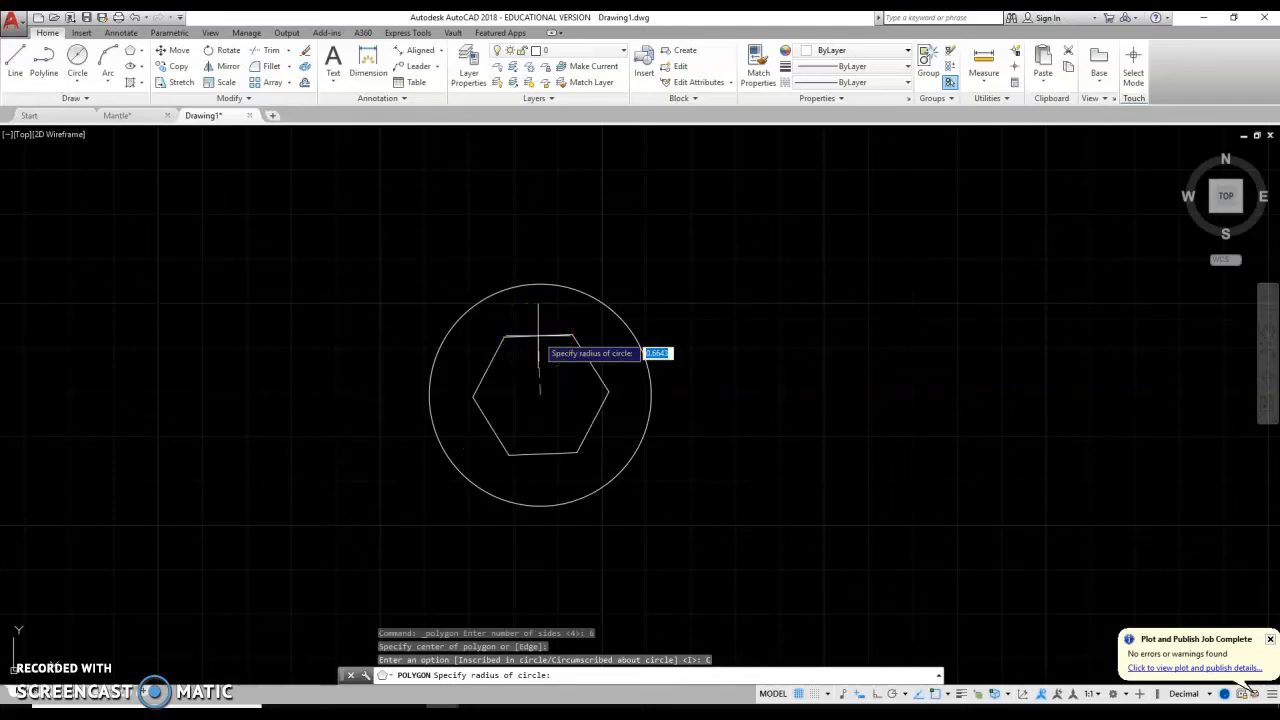
key(F8)
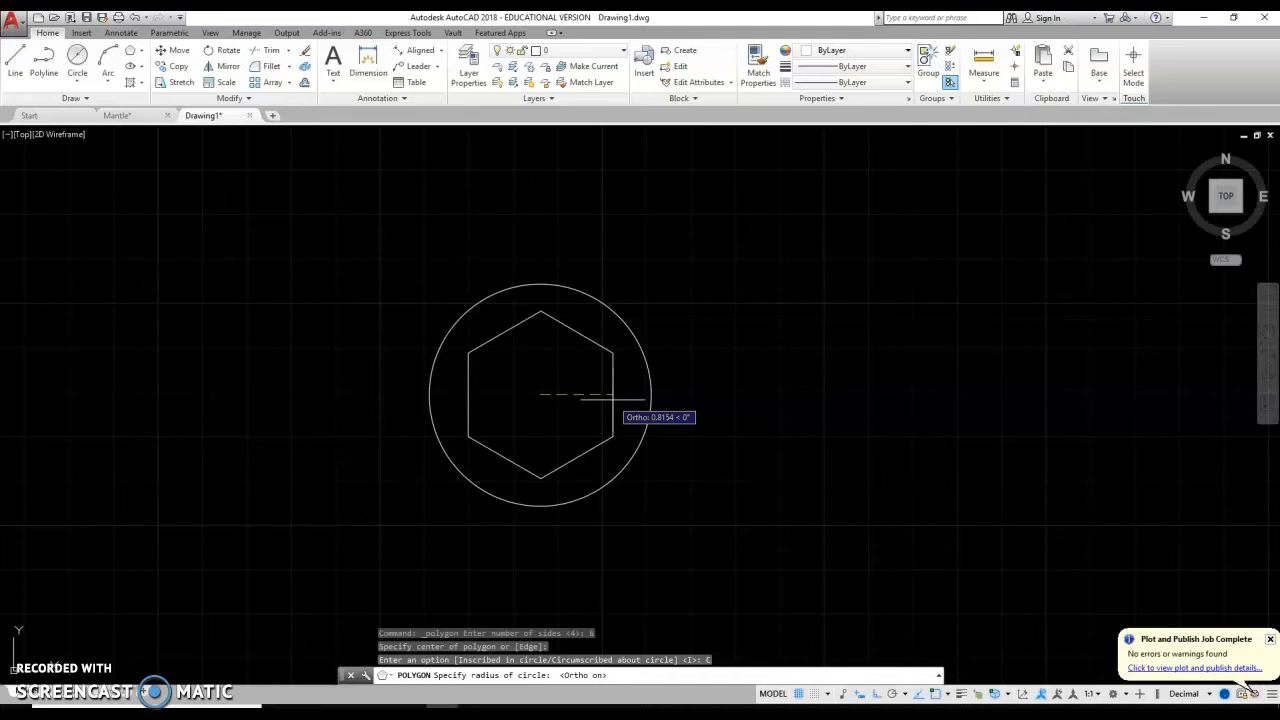
text(.75)
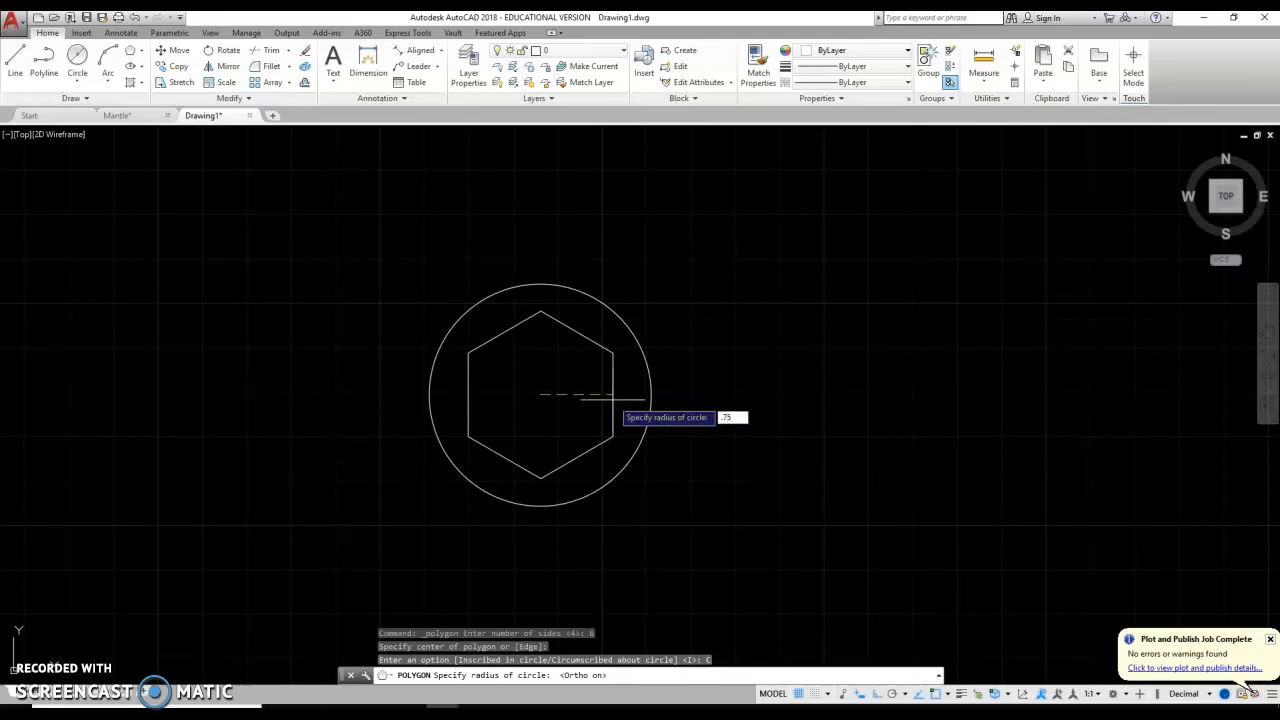
key(Return)
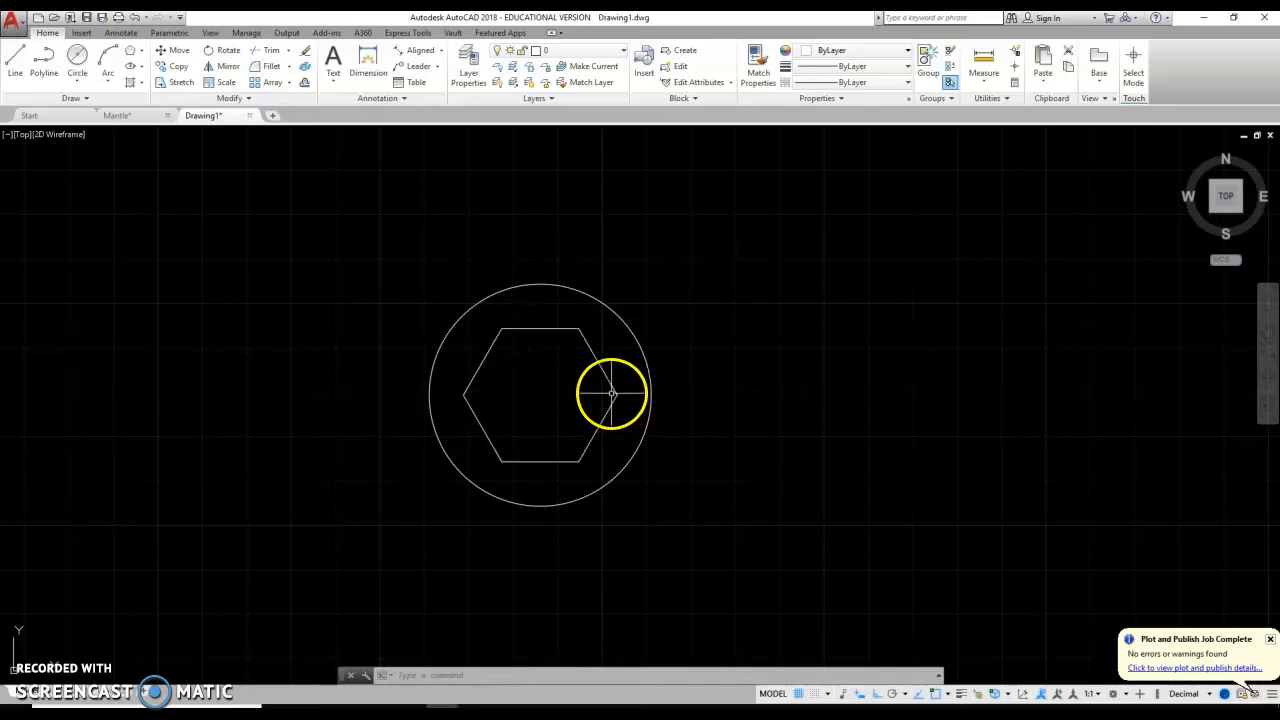
- Rotate the hexagon 90° about the circle's center so that one of its corners points straight up
click(615, 392)
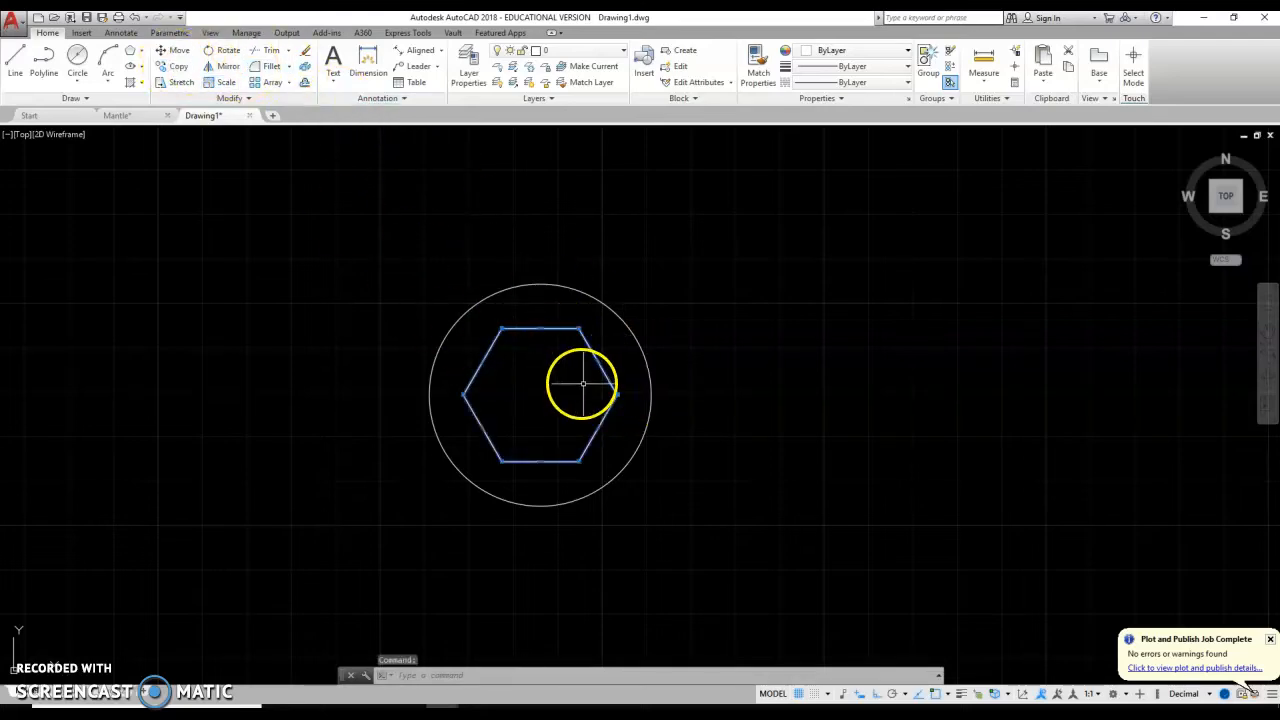
click(215, 55)
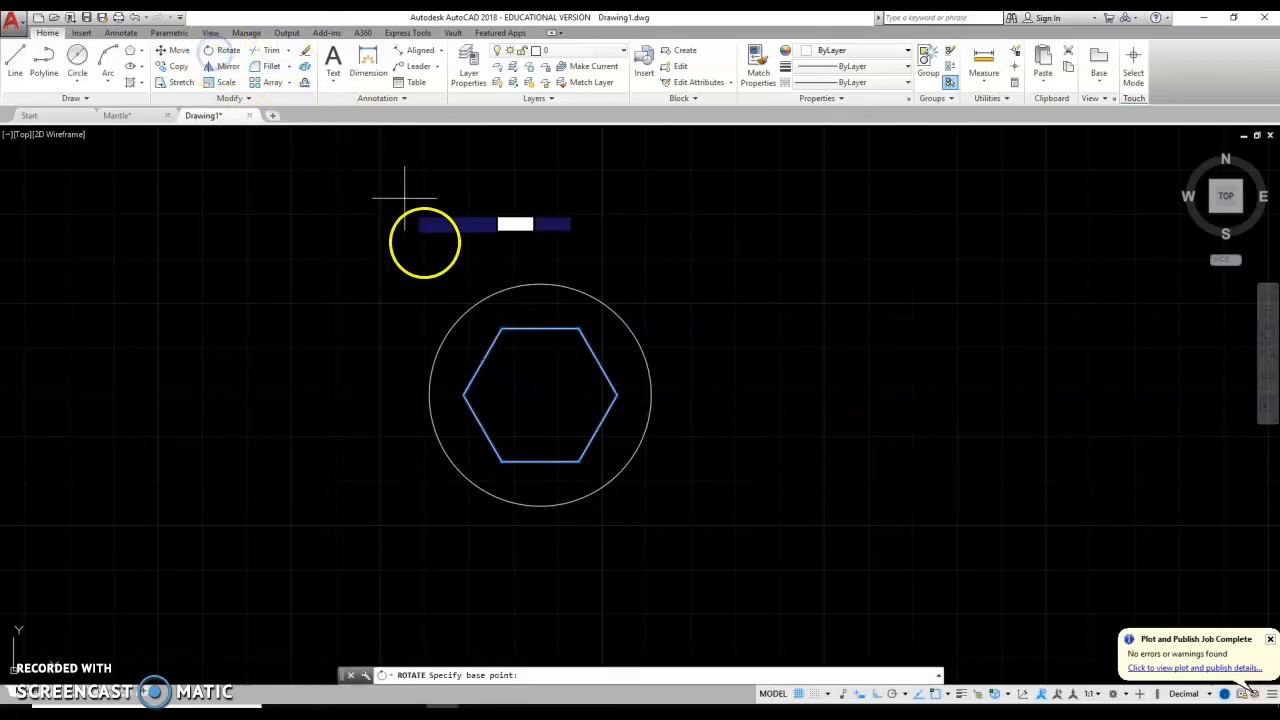
click(540, 395)
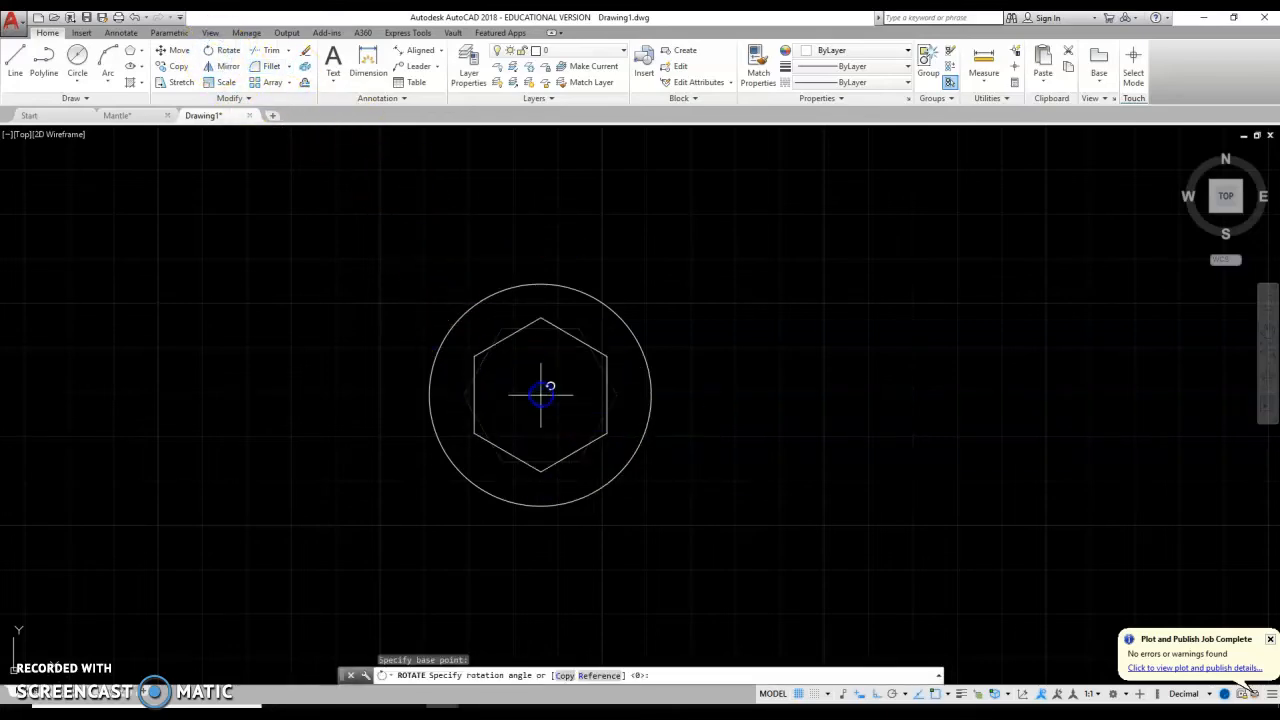
click(541, 229)
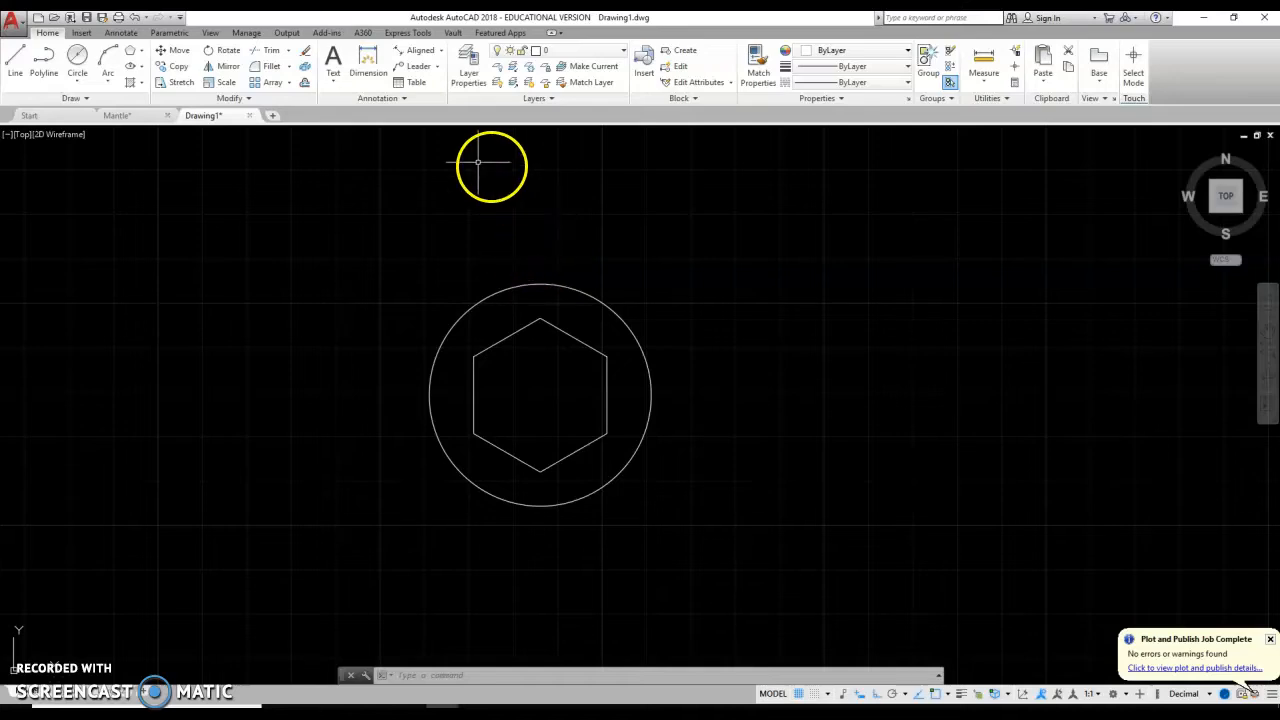
- Draw a vertical line 2.5 long straight down from the circle's center
click(15, 62)
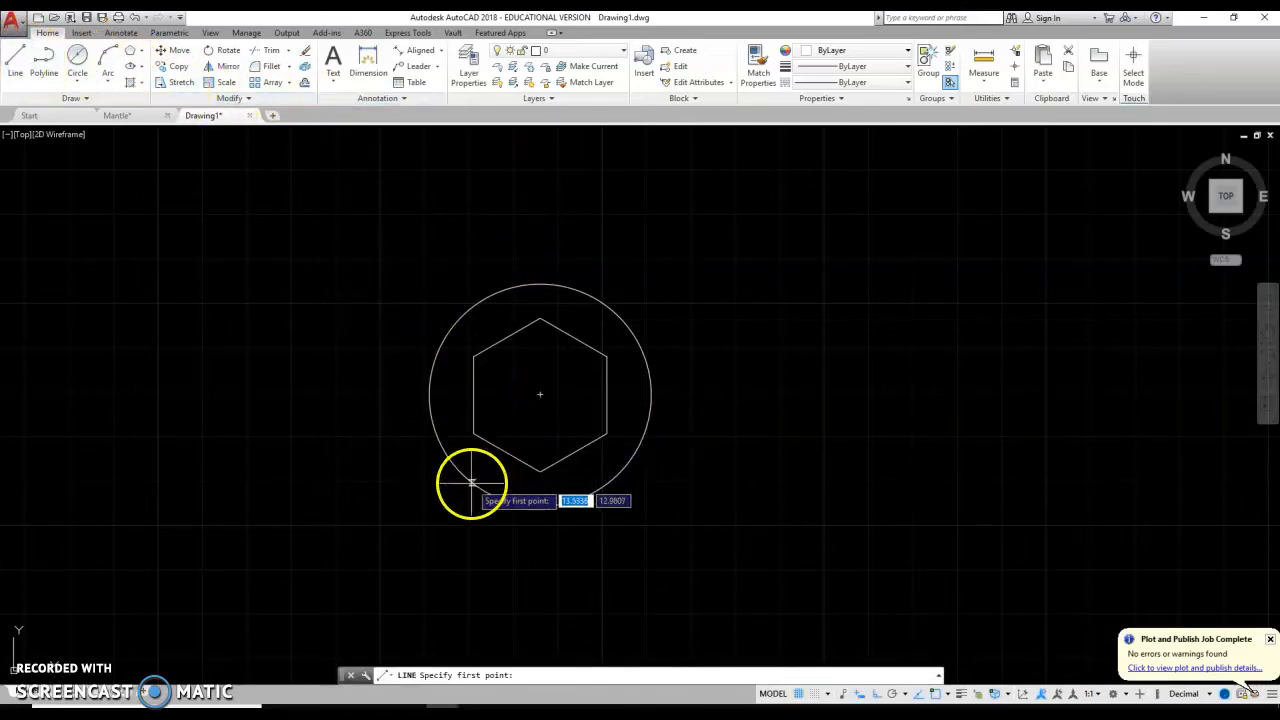
click(540, 395)
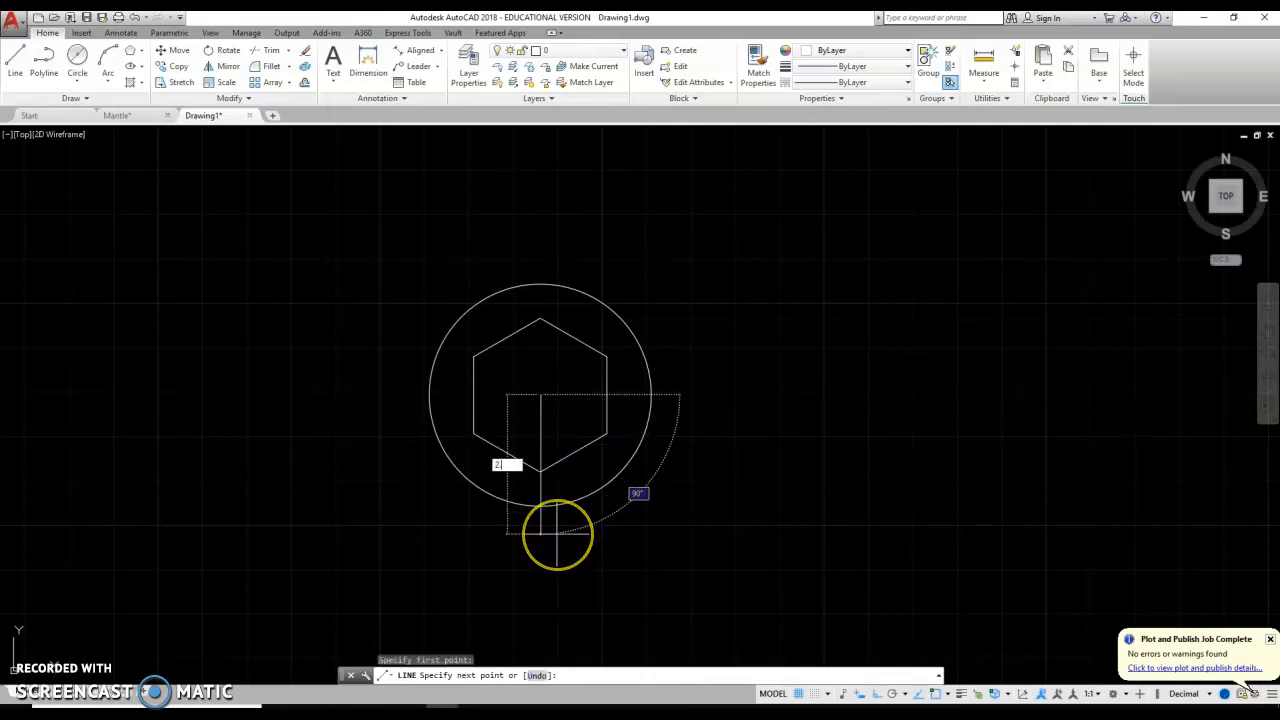
key(Return)
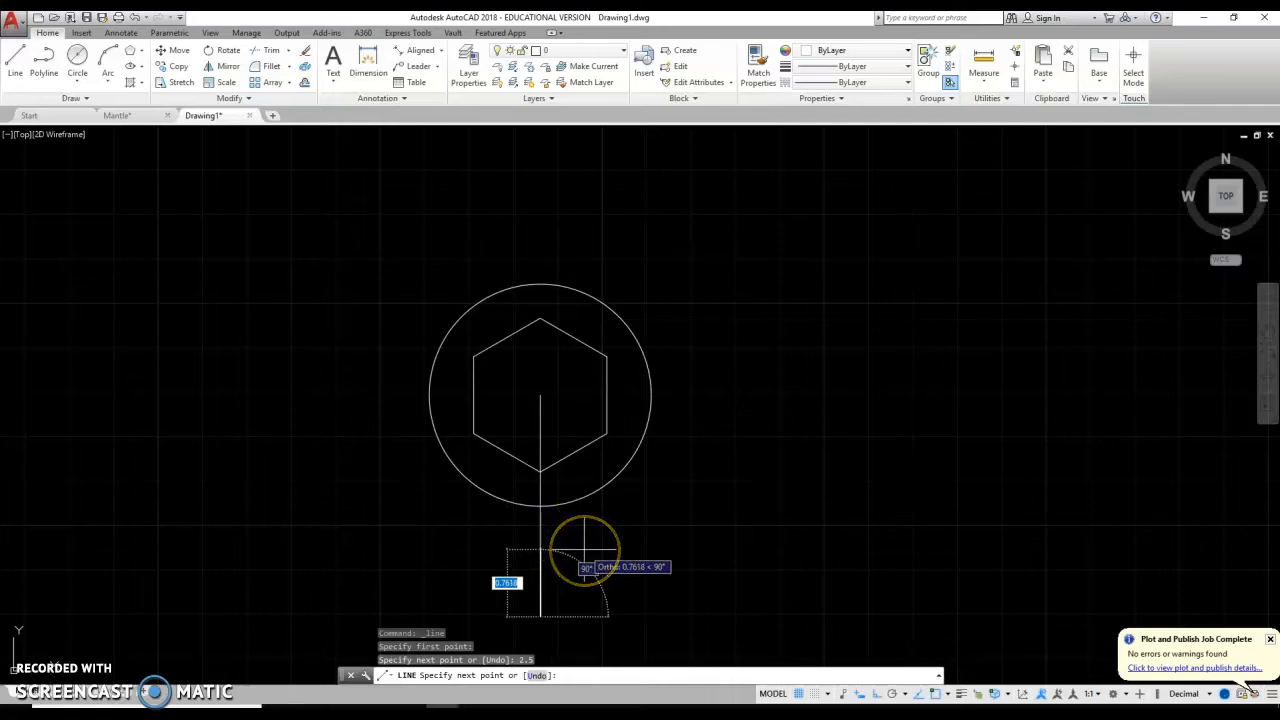
key(Escape)
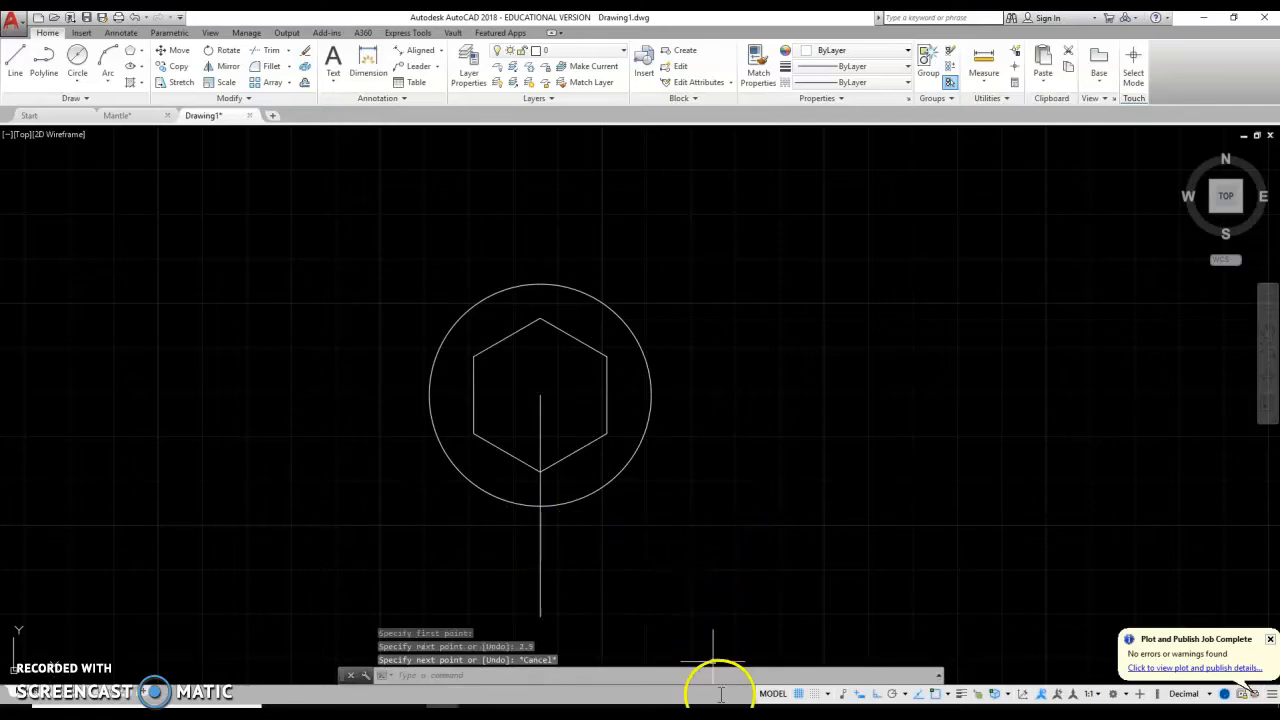
click(485, 660)
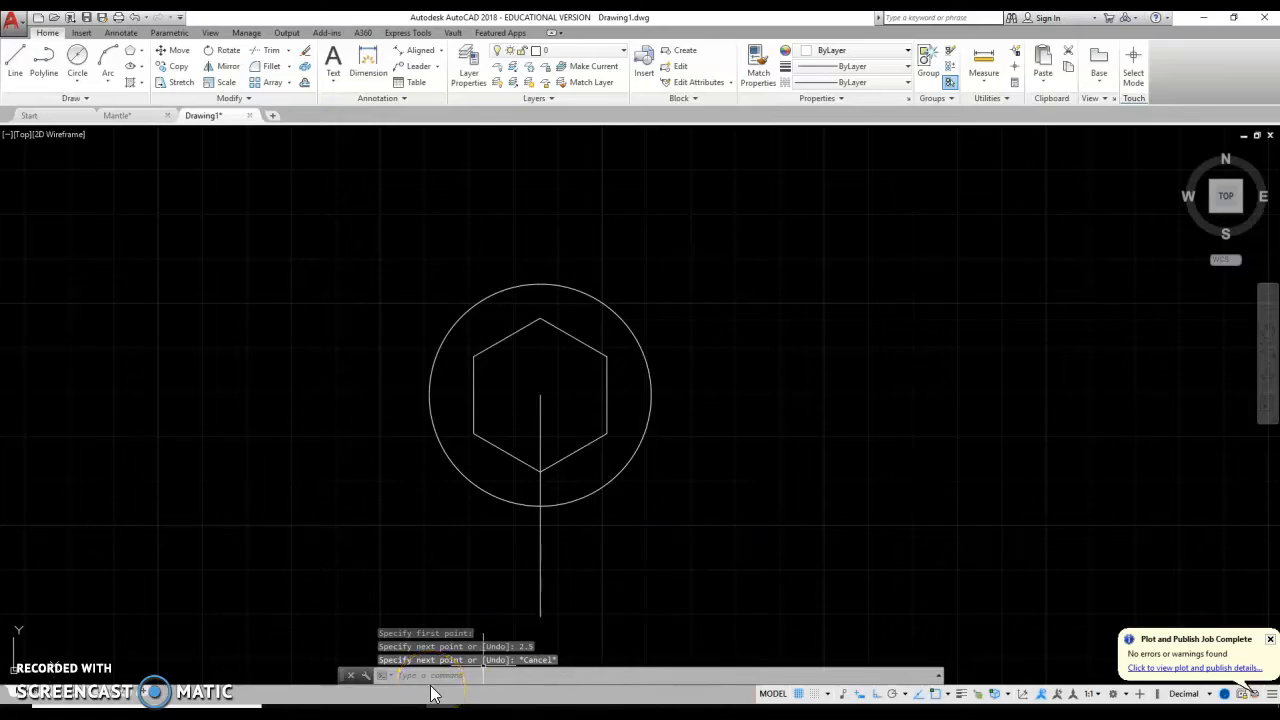
- Draw a 2-Point circle of diameter 8.5 upward from the lower end of the vertical line
click(81, 77)
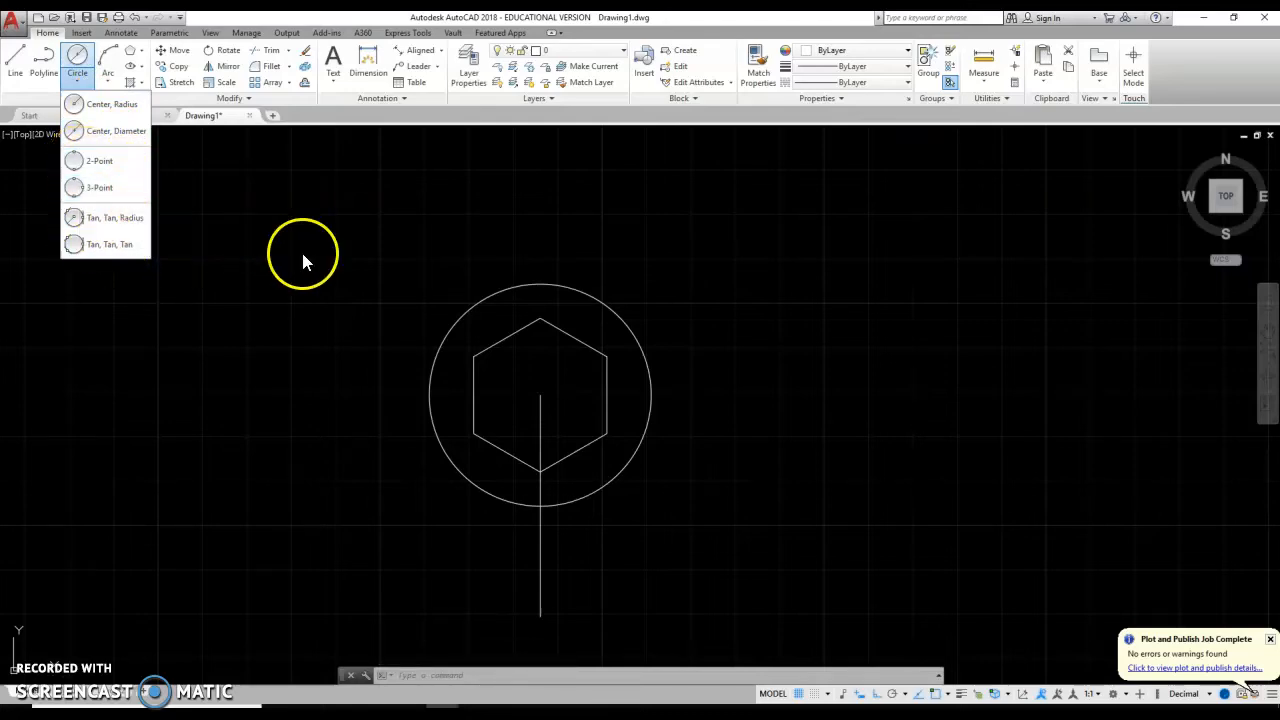
click(86, 161)
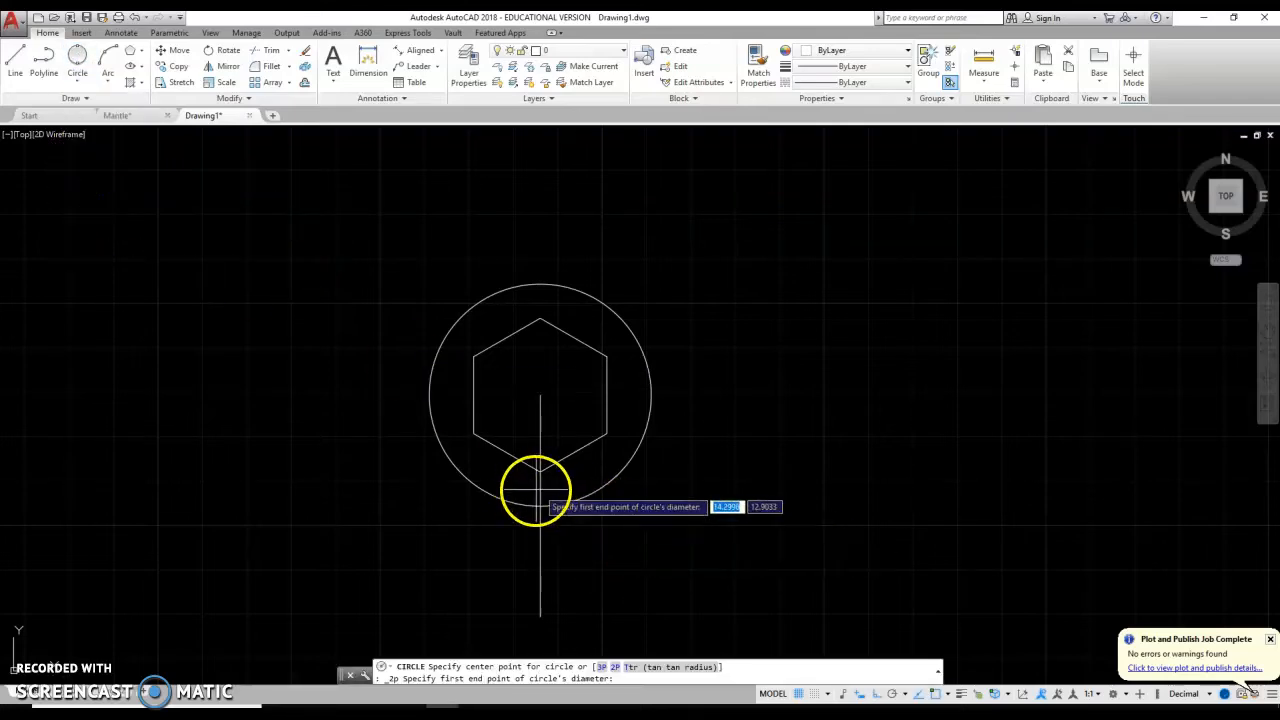
click(540, 616)
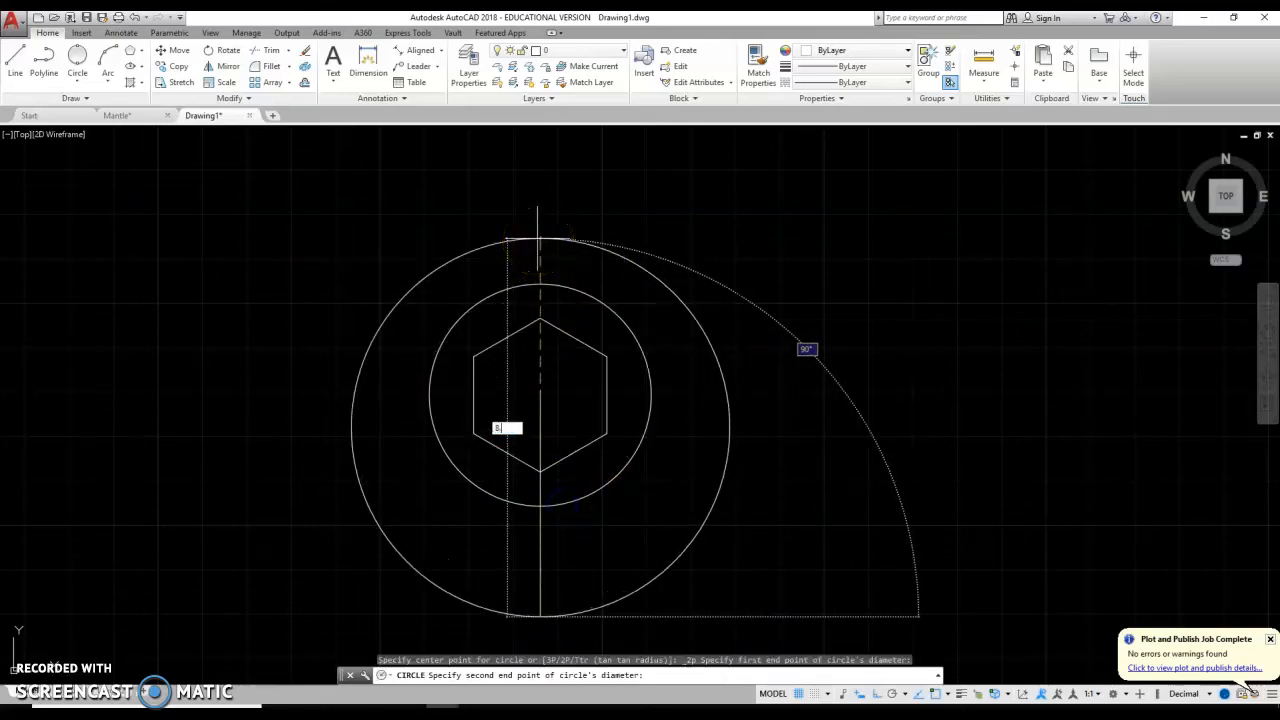
key(Return)
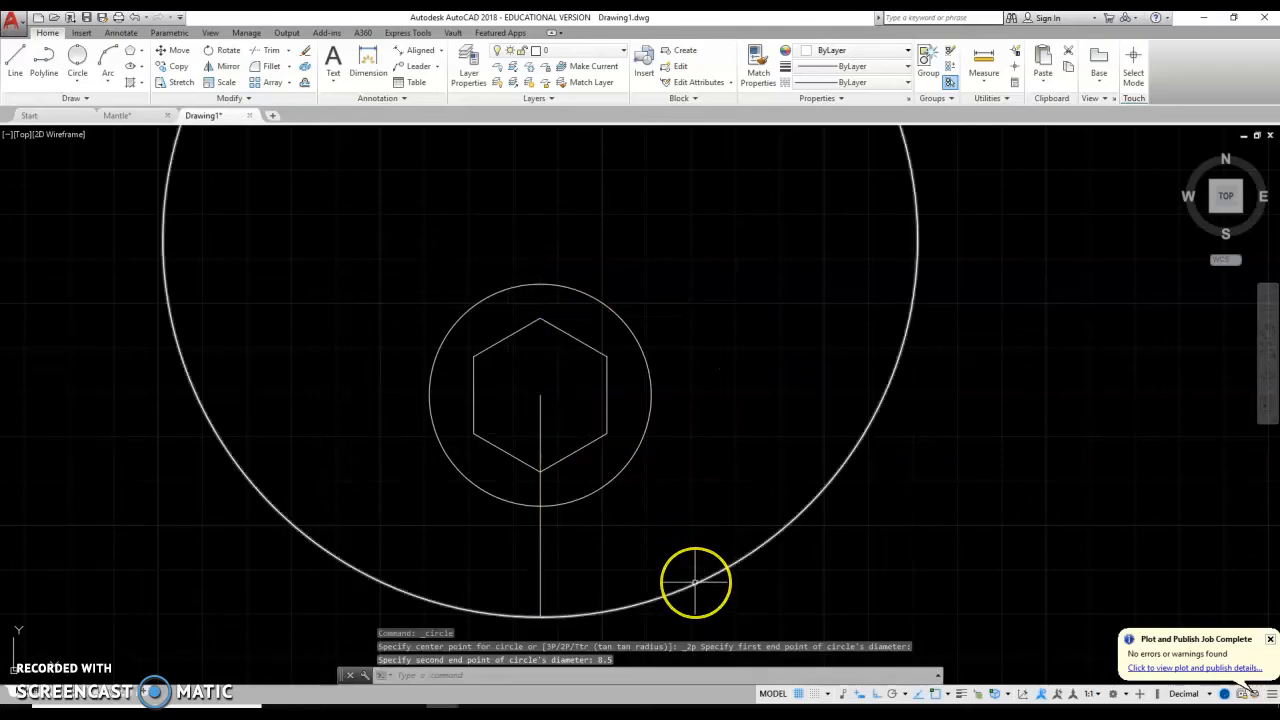
scroll(695, 582, down, 2)
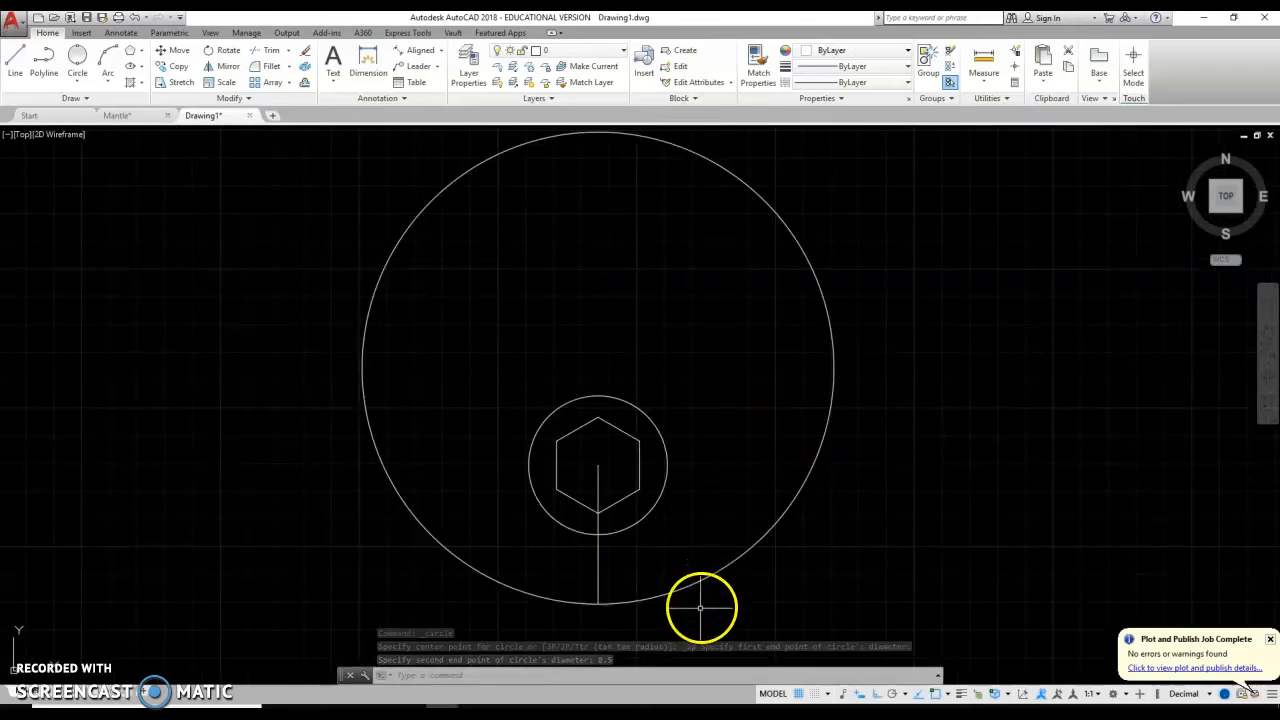
key(Escape)
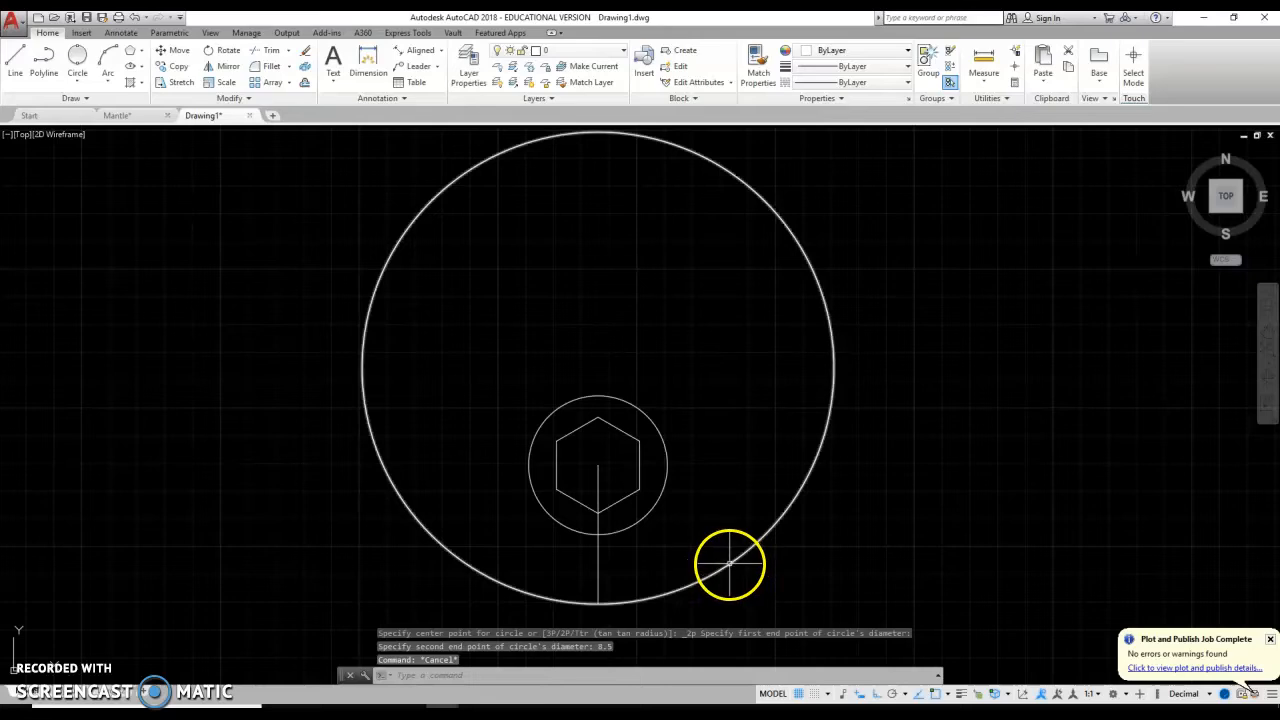
- Draw a circle of radius 3.63 concentric with the large outer circle
click(733, 566)
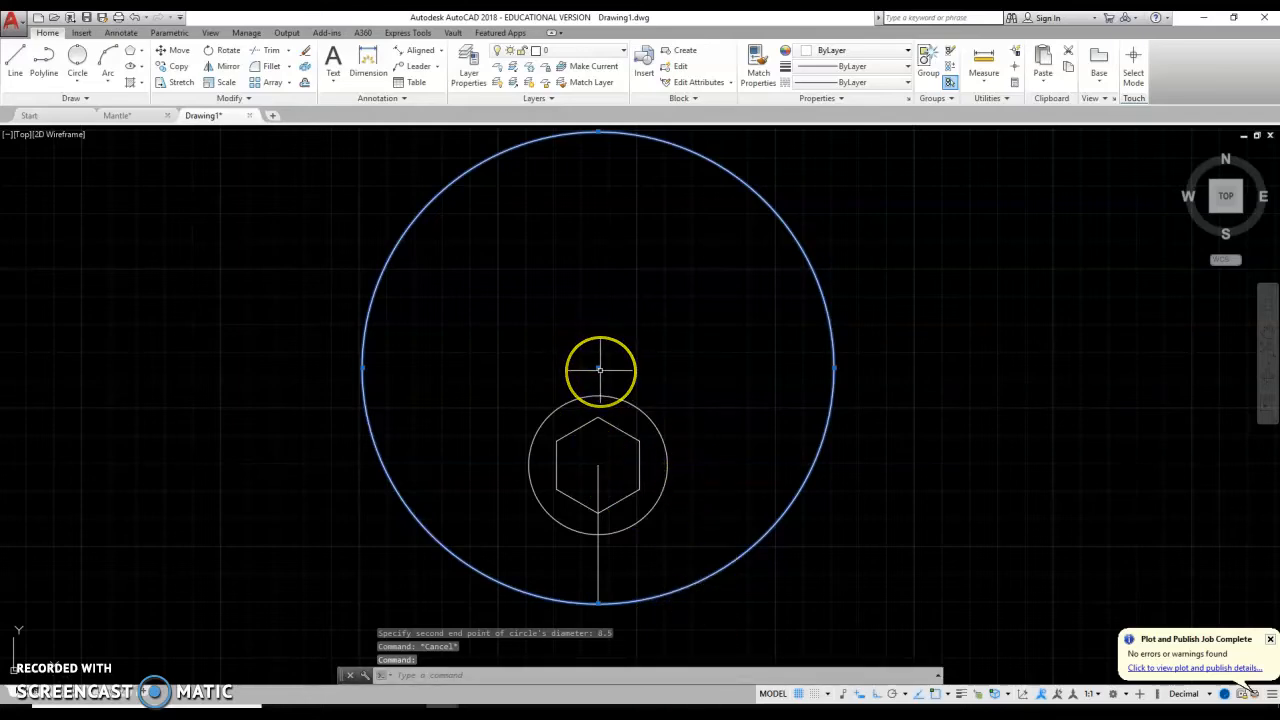
click(77, 82)
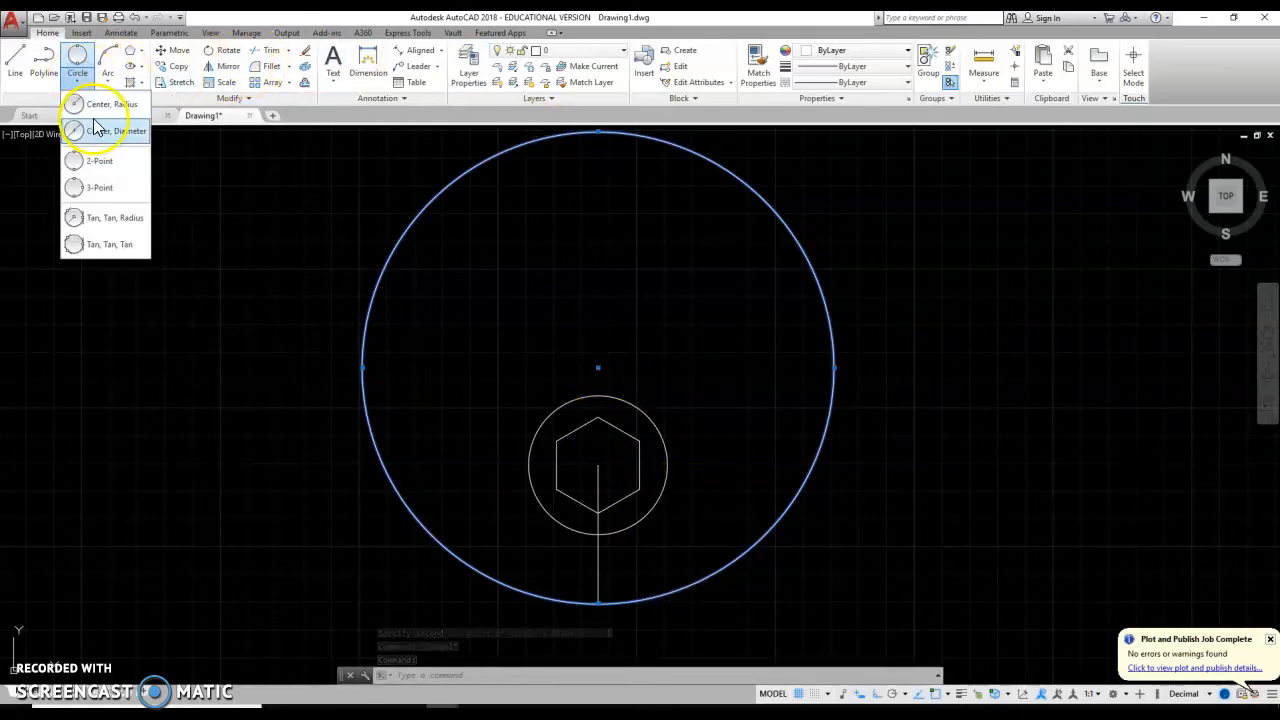
click(102, 104)
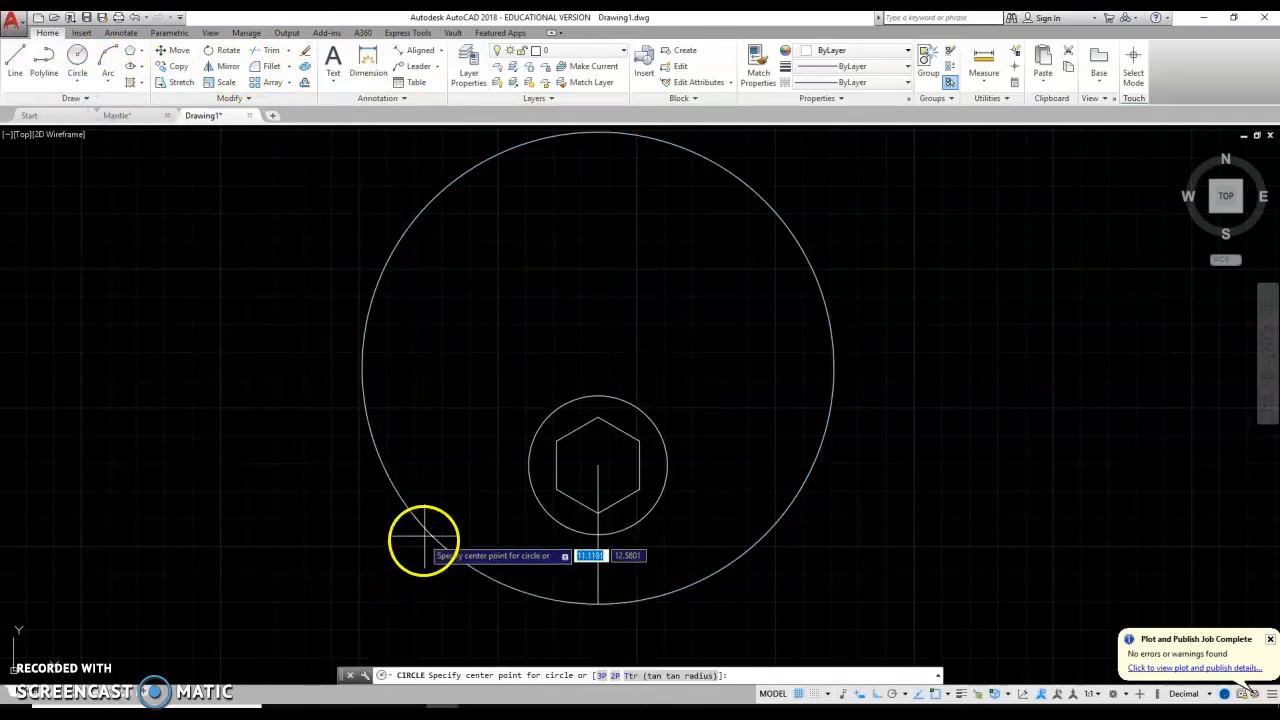
click(598, 368)
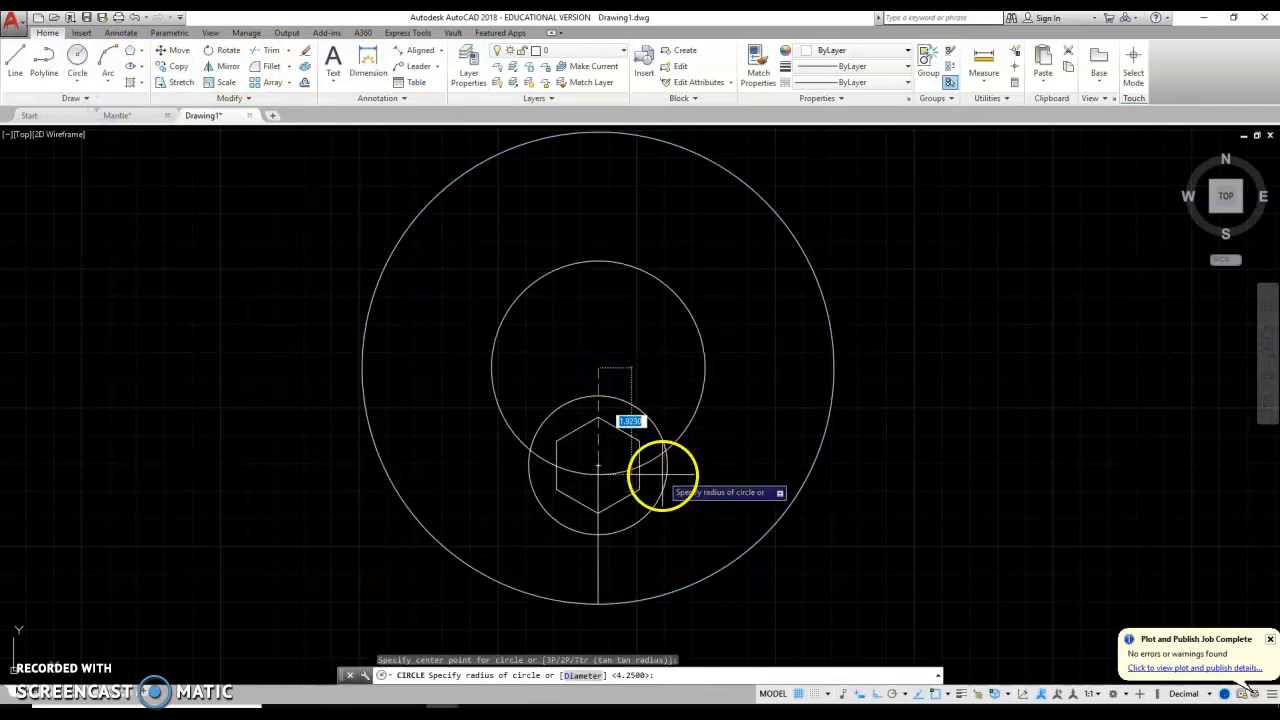
key(Return)
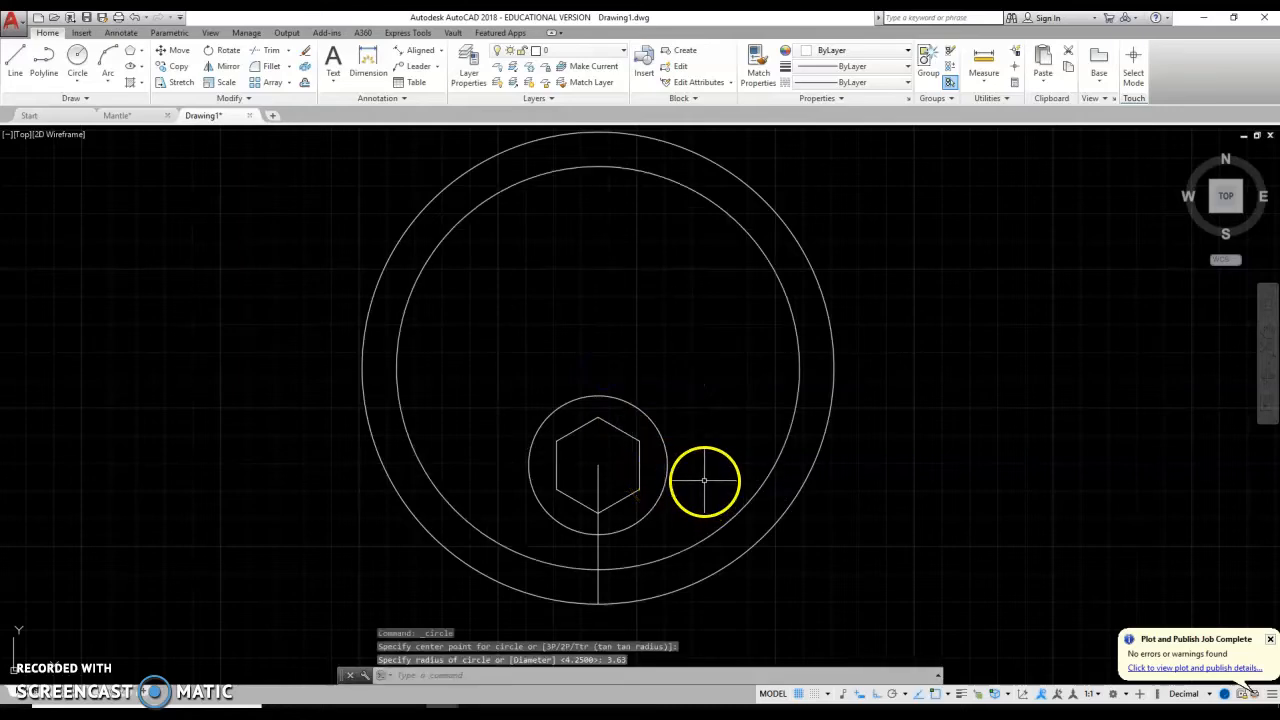
key(Escape)
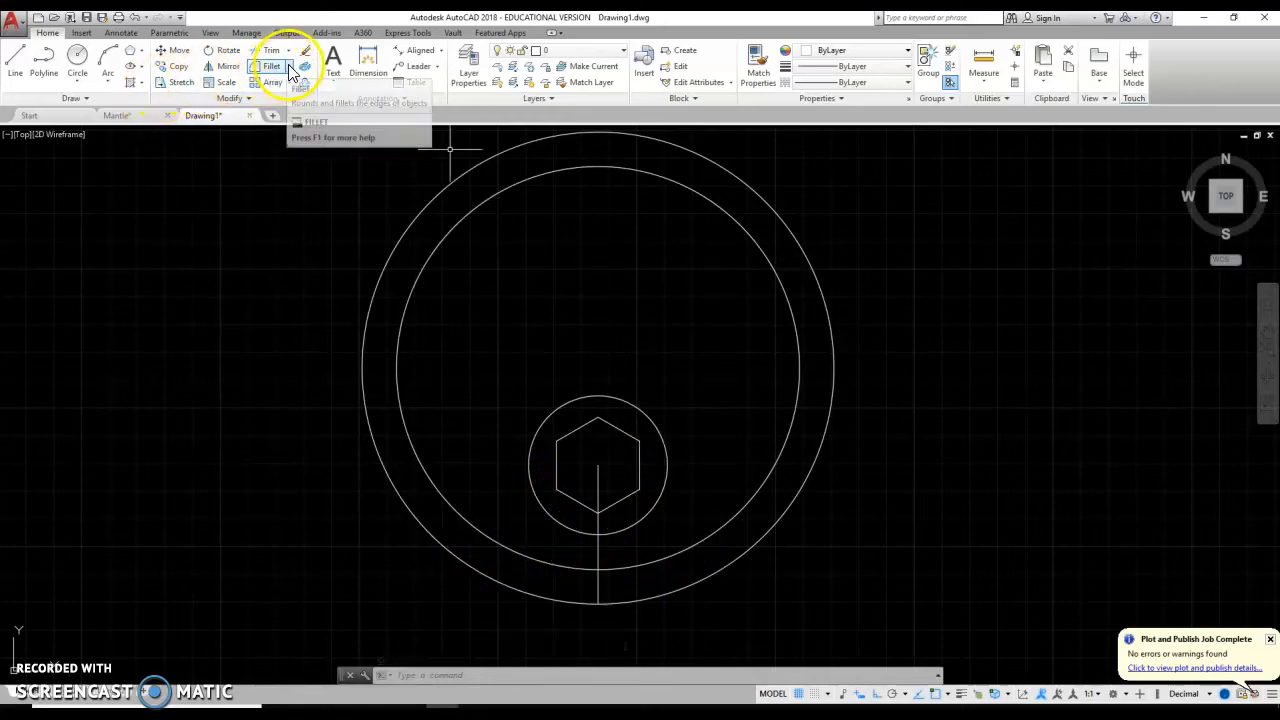
- Draw a Tan, Tan, Radius circle of radius 0.5 tangent to the hexagon's surrounding circle and the inner large circle, lower right of the hexagon
click(84, 78)
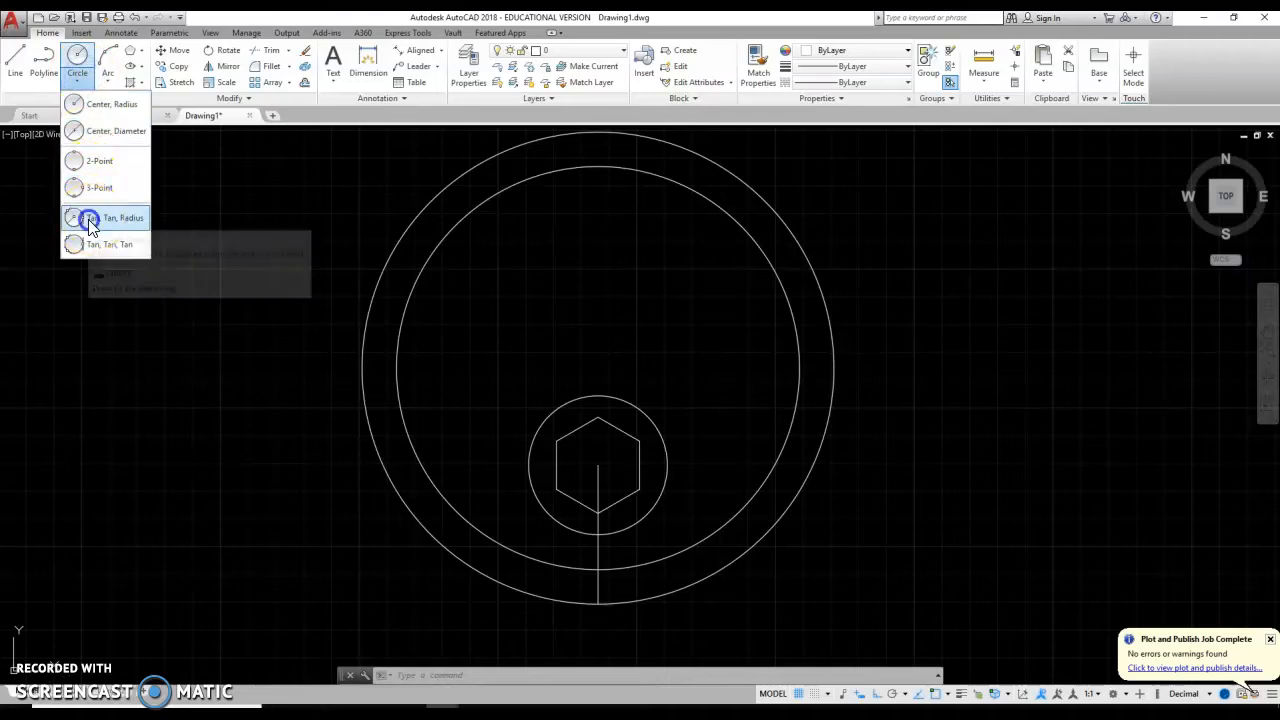
click(90, 220)
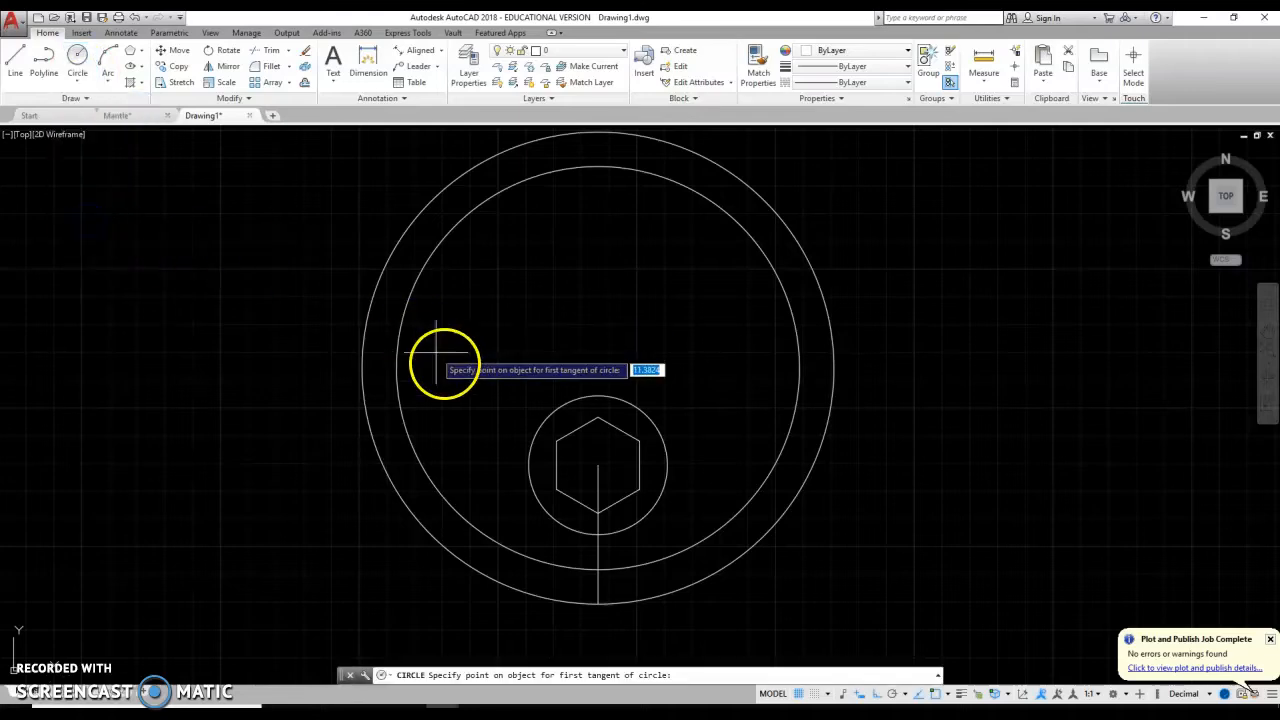
click(660, 495)
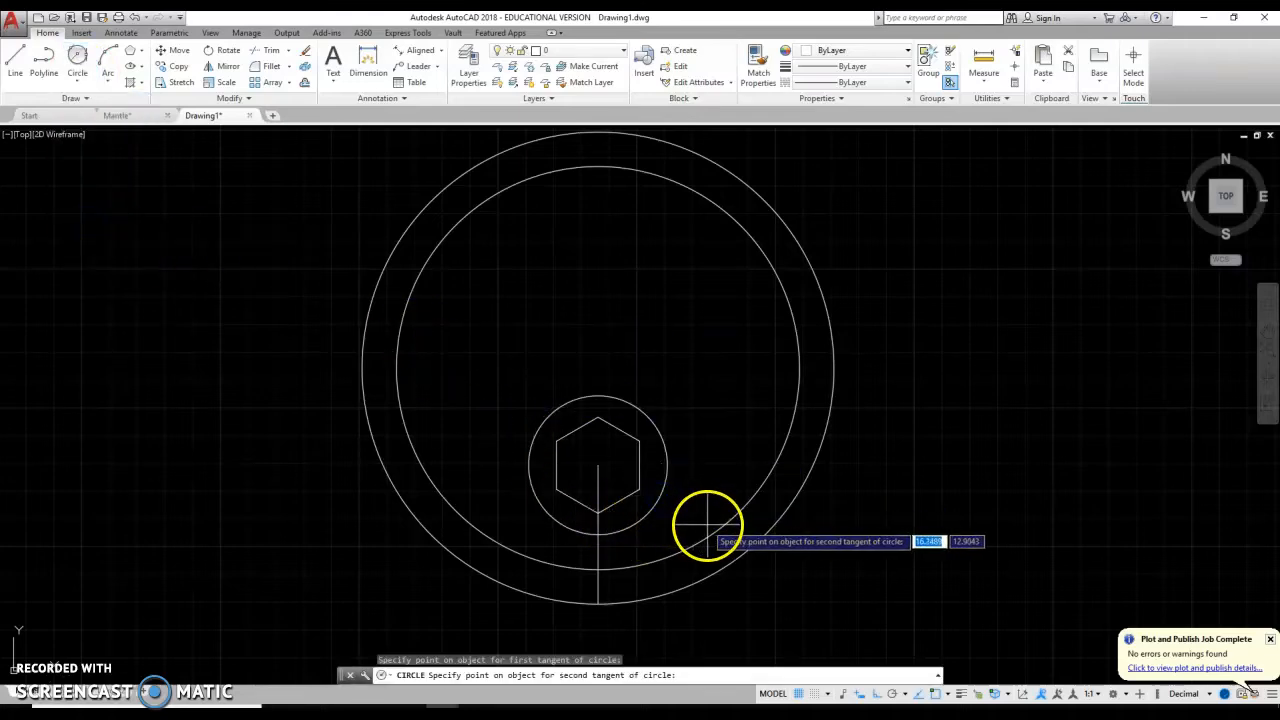
click(713, 530)
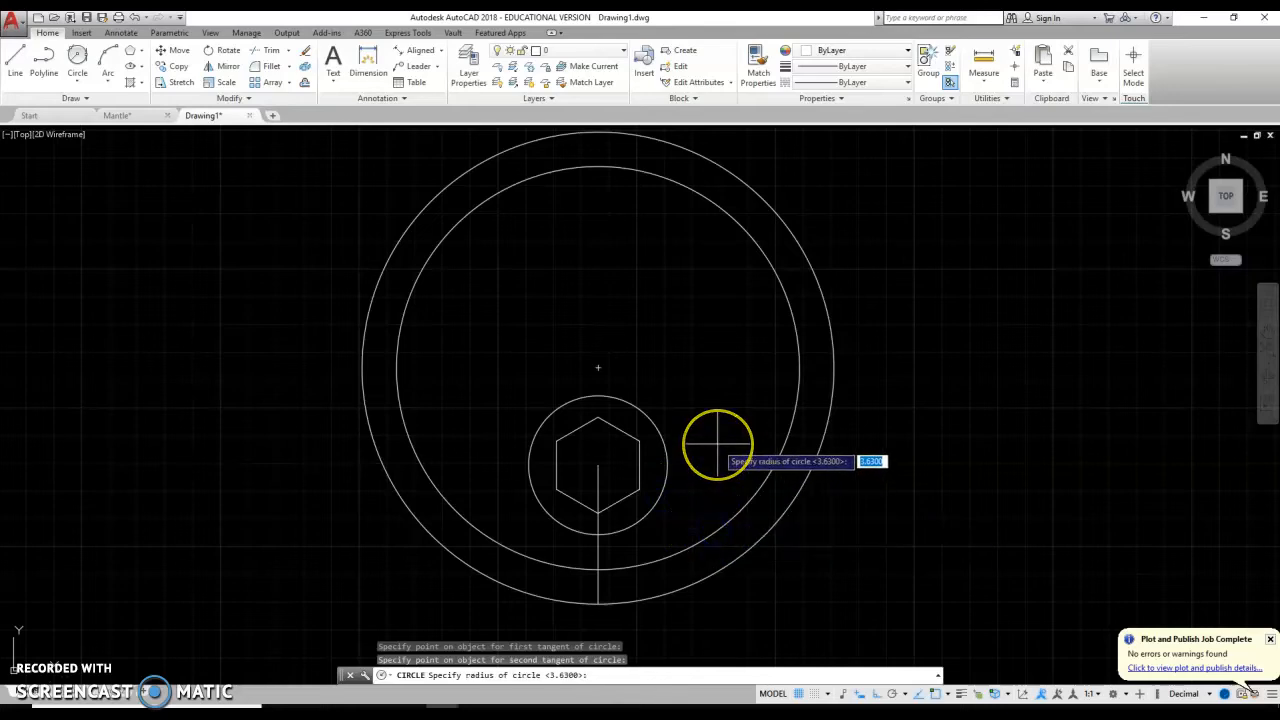
key(Return)
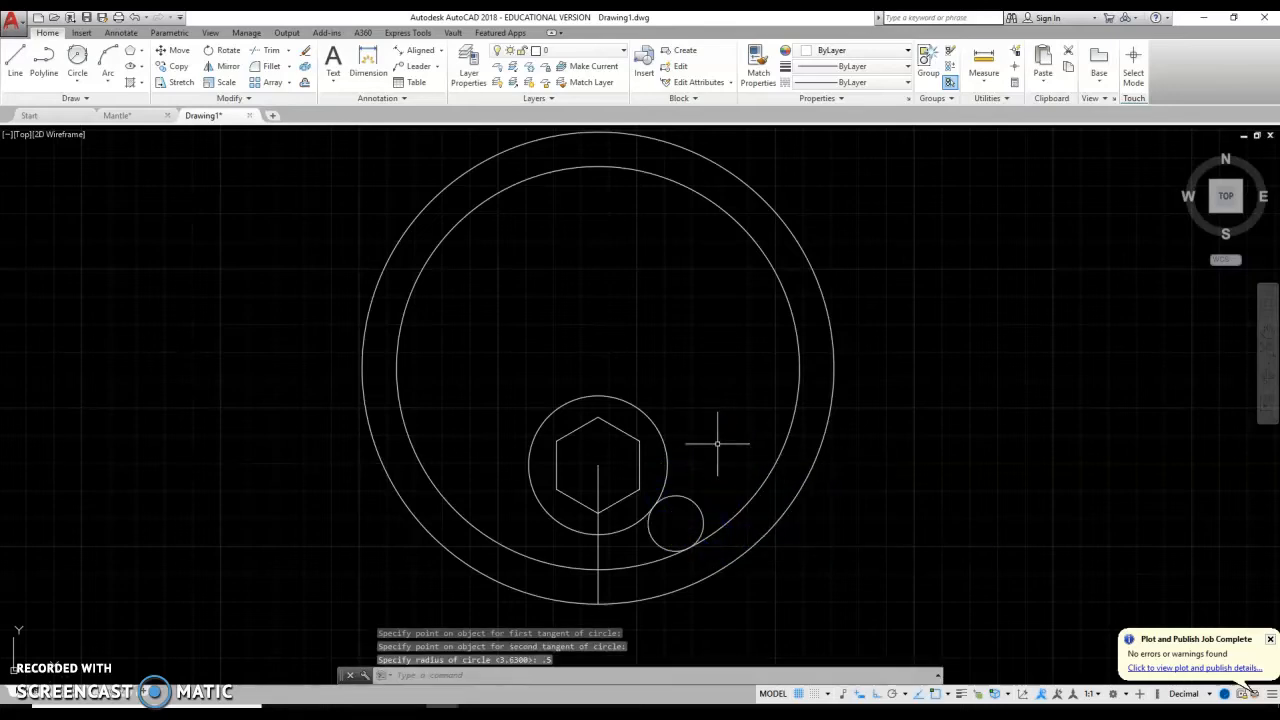
- Draw a Tan, Tan, Radius circle of radius 0.75 tangent to the inner large circle and the hexagon's surrounding circle, left of the hexagon
click(77, 57)
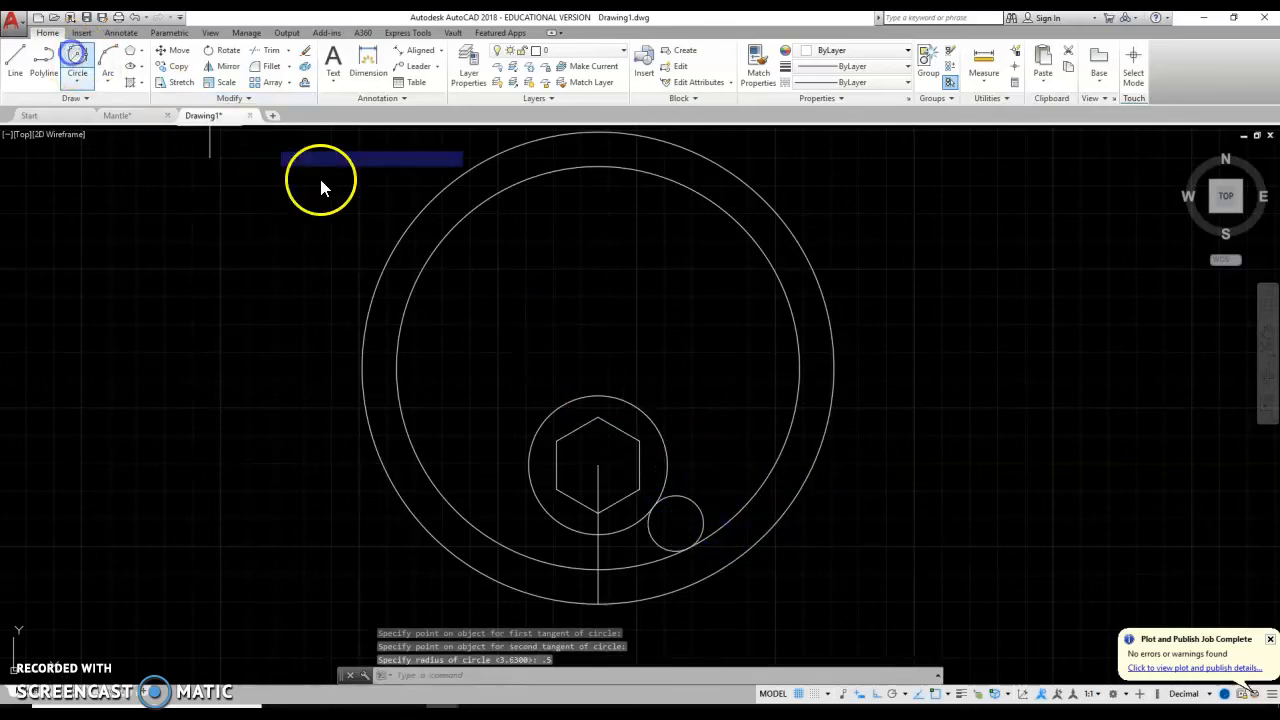
click(500, 543)
click(532, 498)
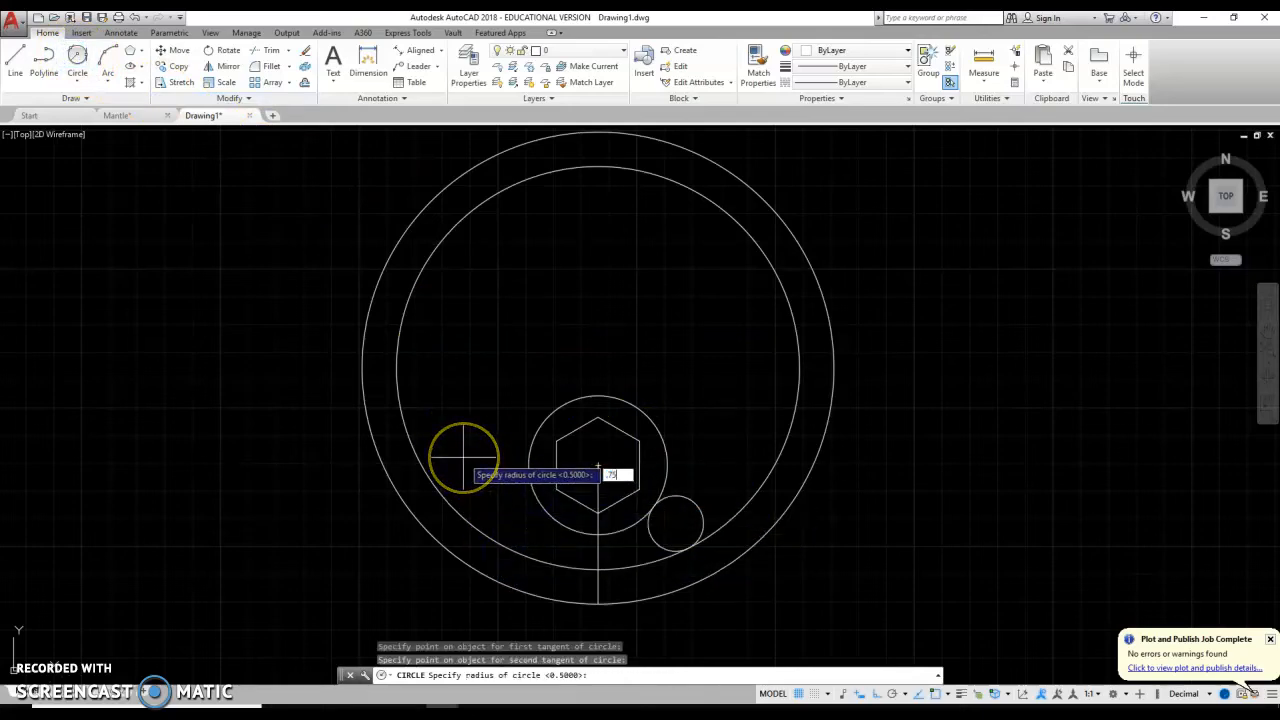
key(Return)
click(584, 517)
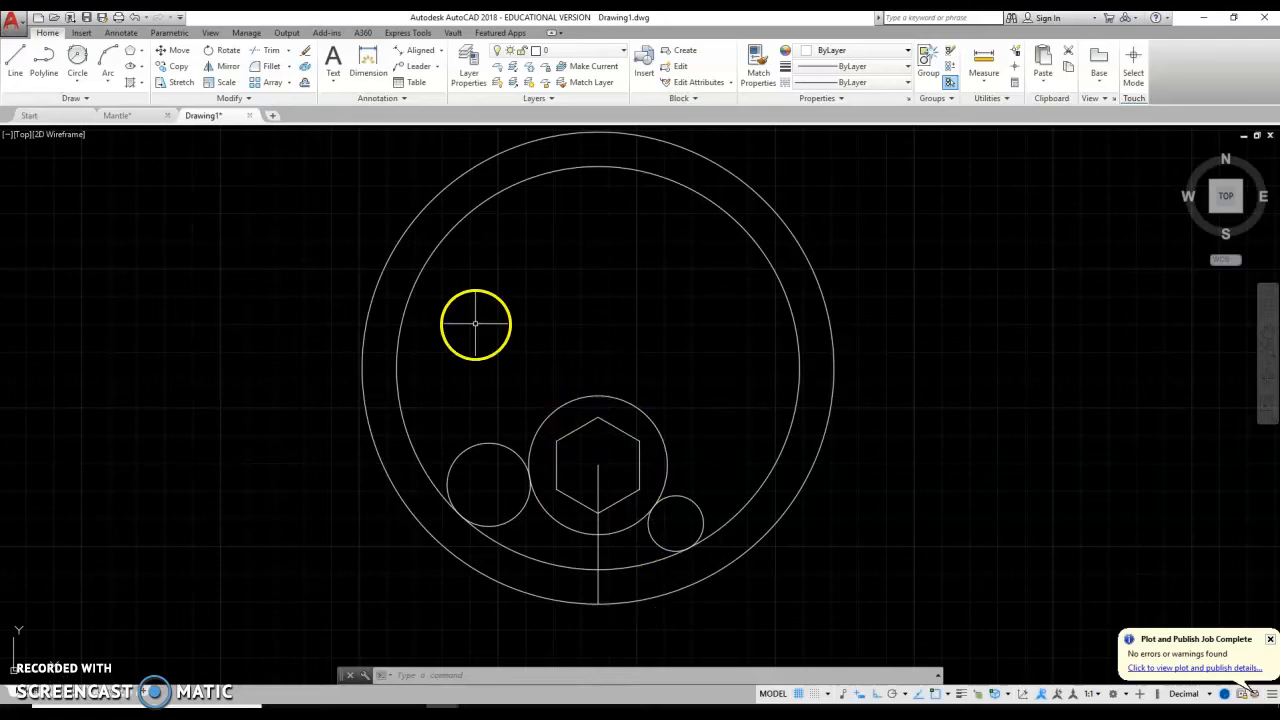
click(15, 62)
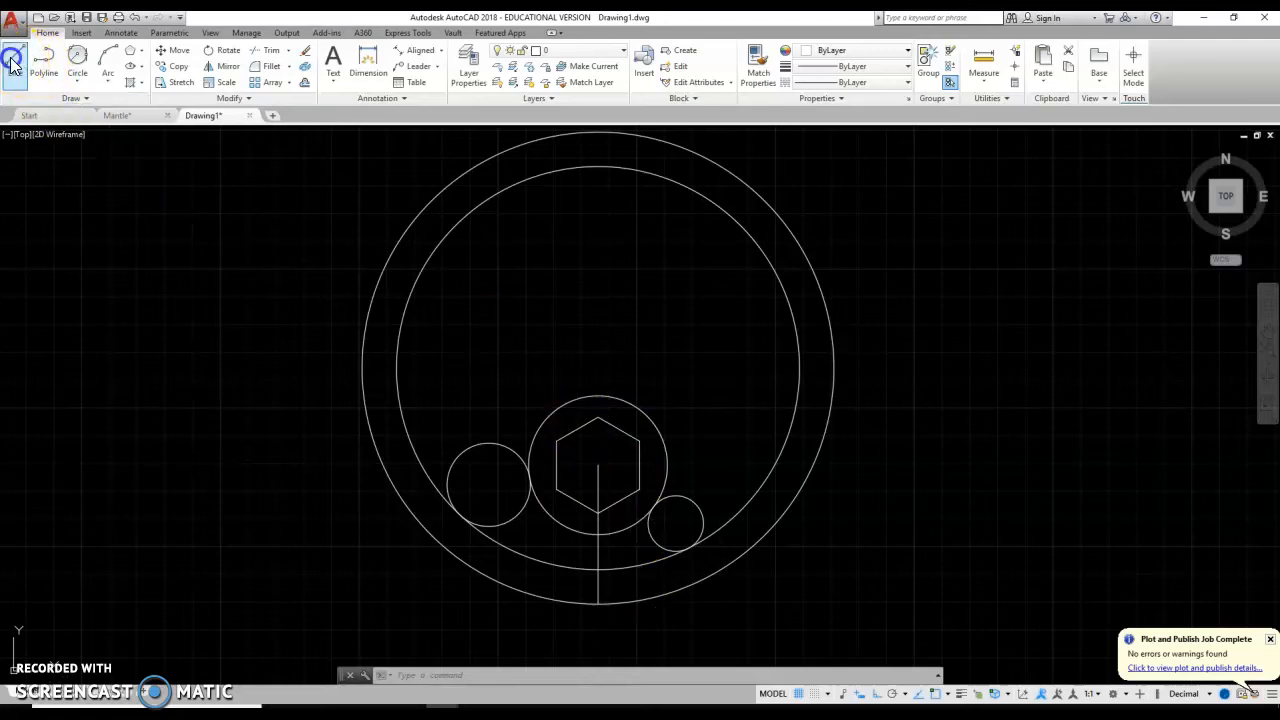
click(598, 604)
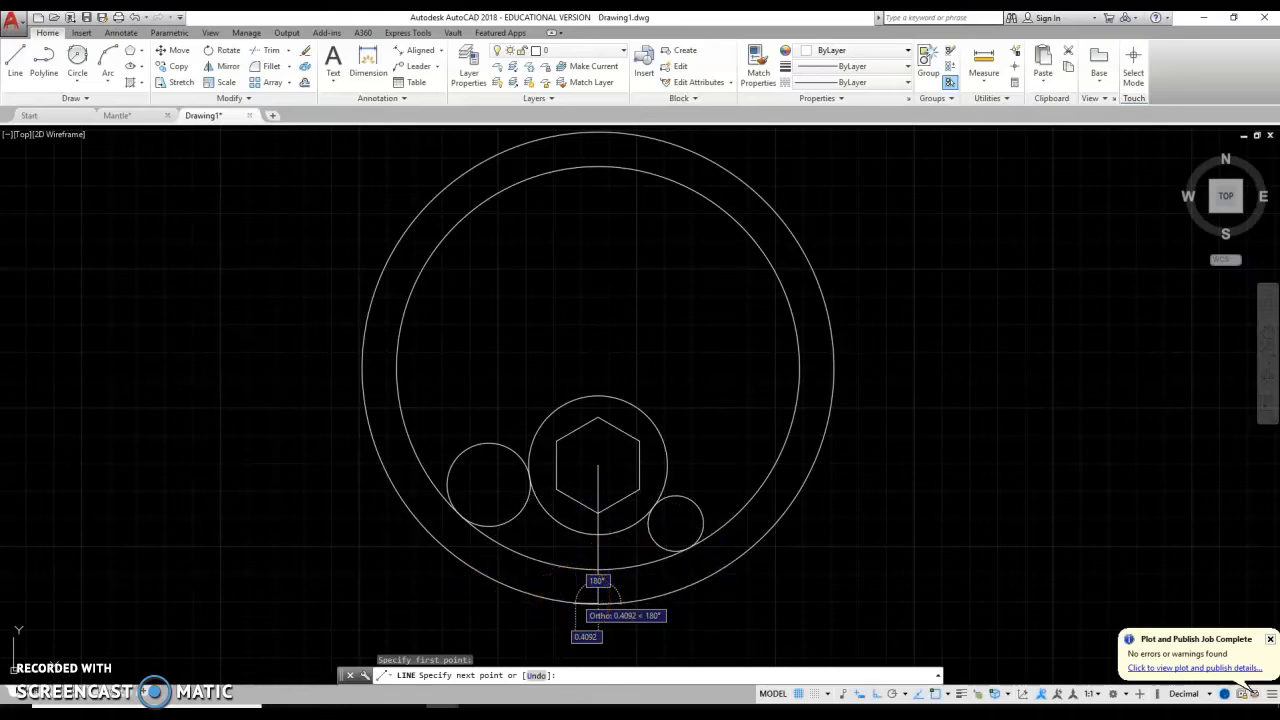
key(Escape)
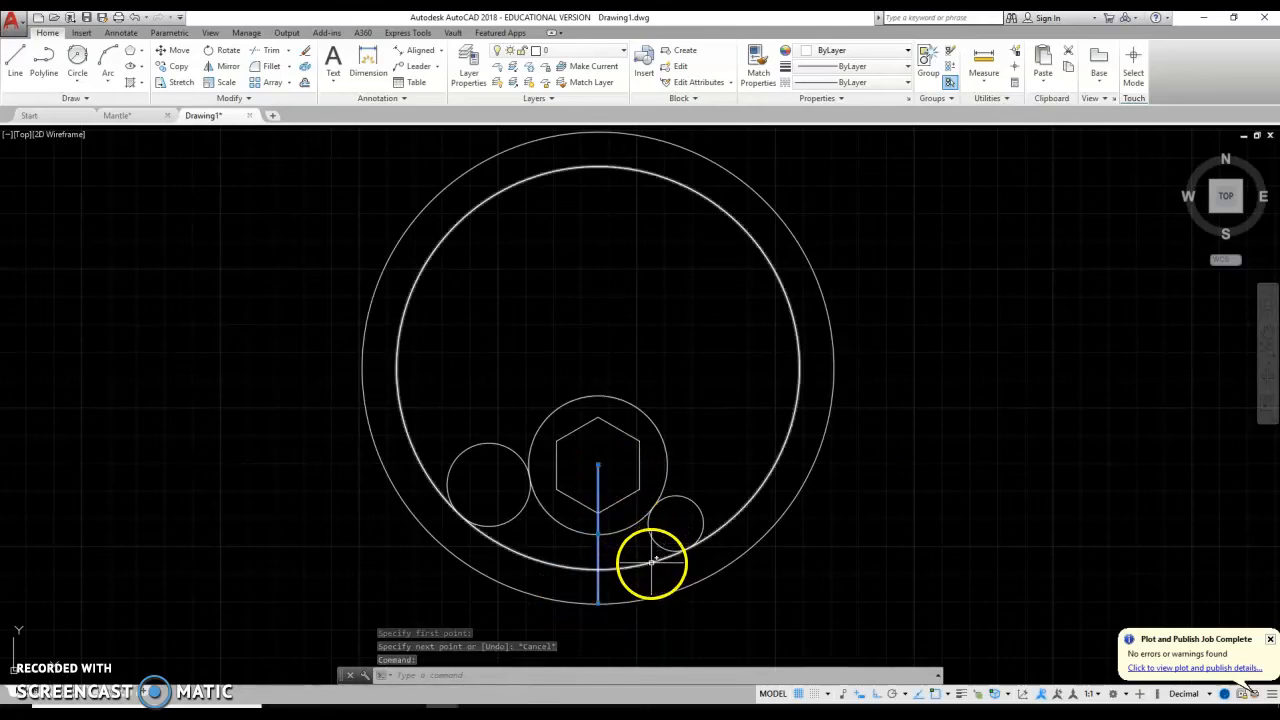
- Stretch the upper end of the vertical line up to the center of the large circles
click(651, 563)
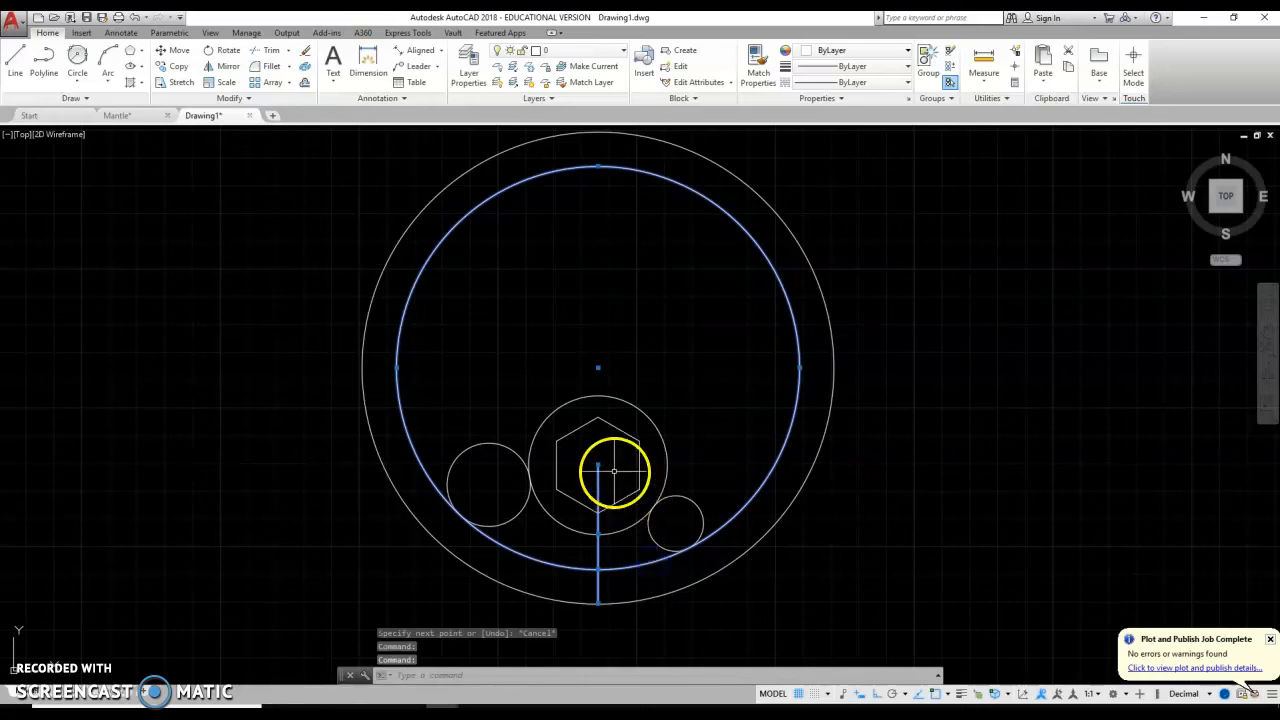
click(598, 464)
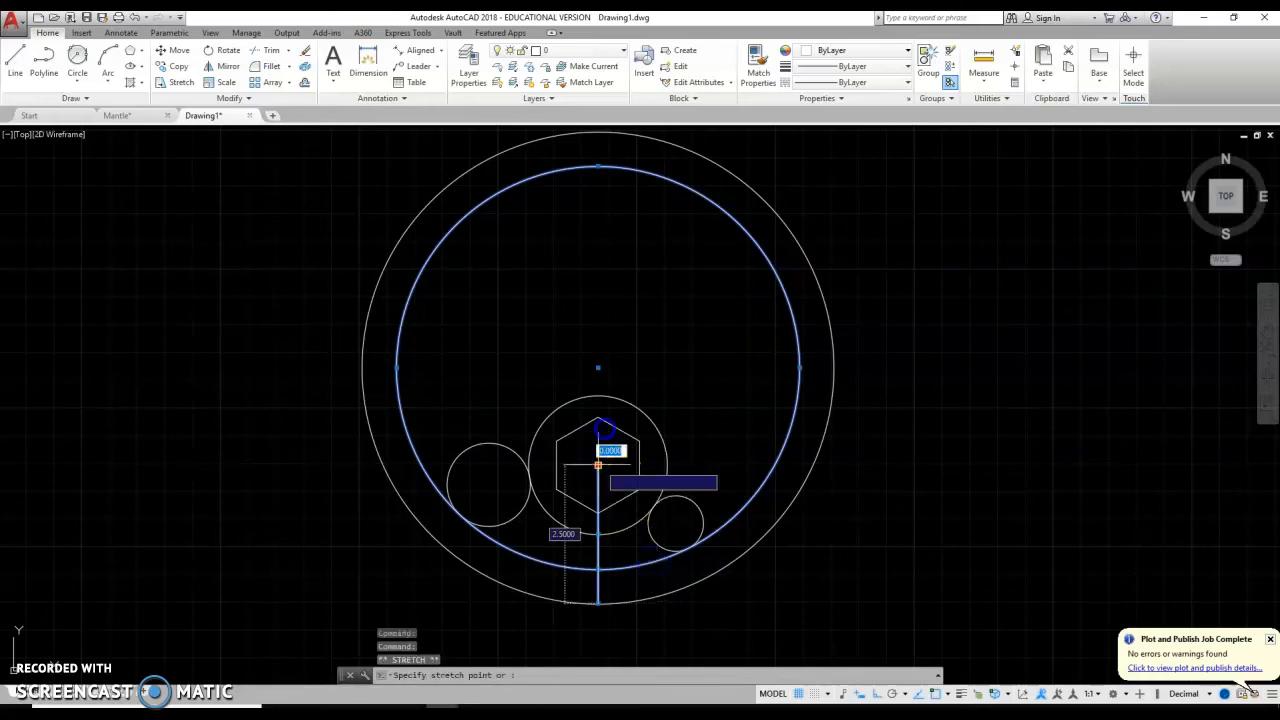
click(598, 367)
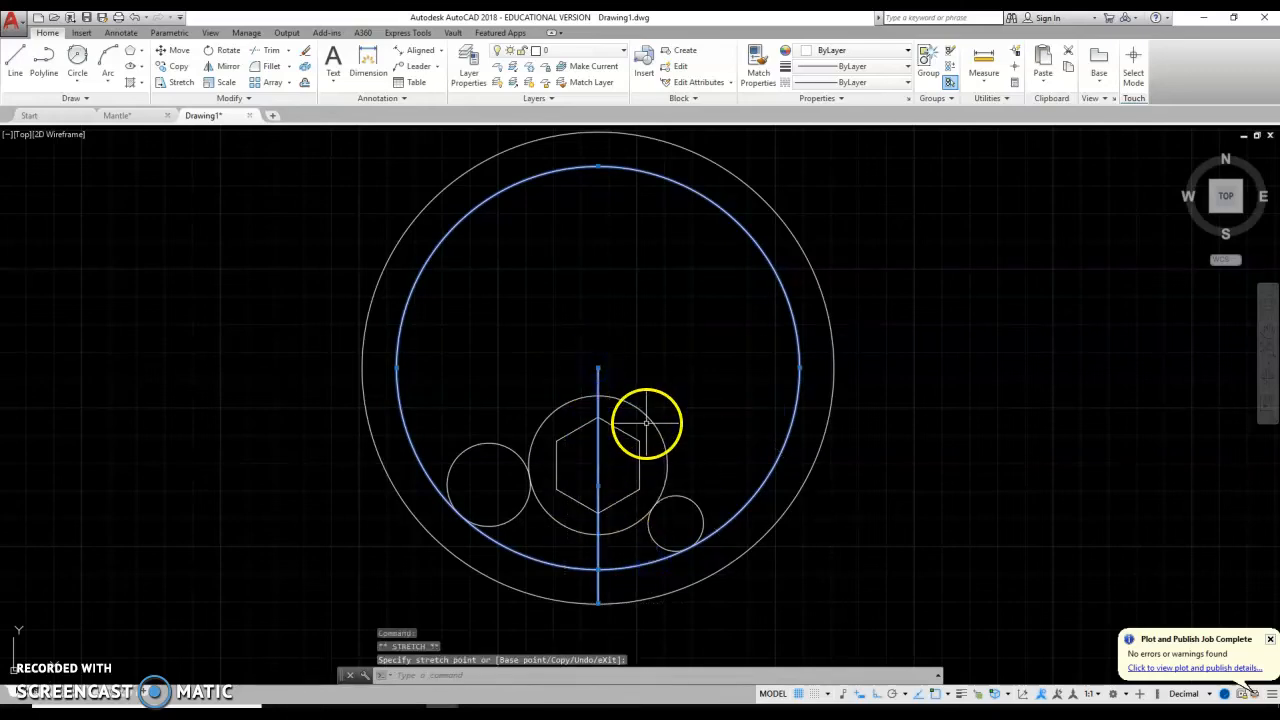
key(Escape)
- With Ortho off, draw a line about 5.2 long from the large circles' center toward the lower left at a 142° angle
click(24, 60)
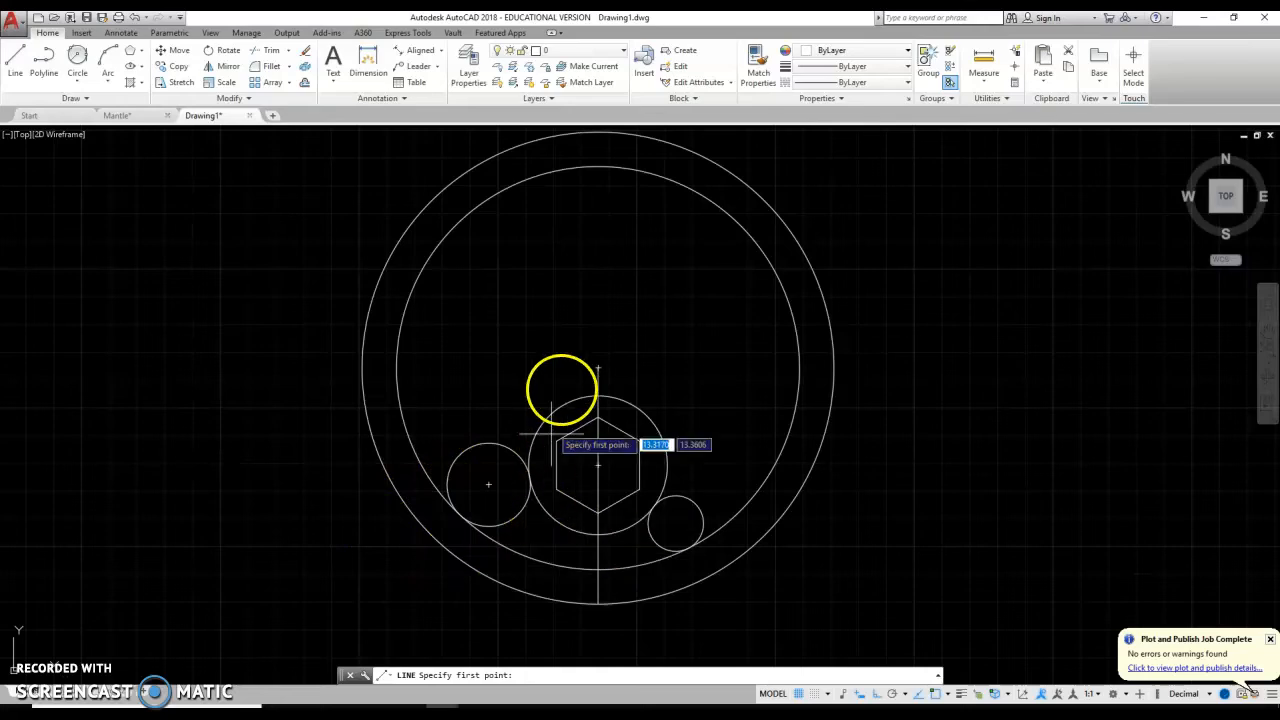
click(599, 368)
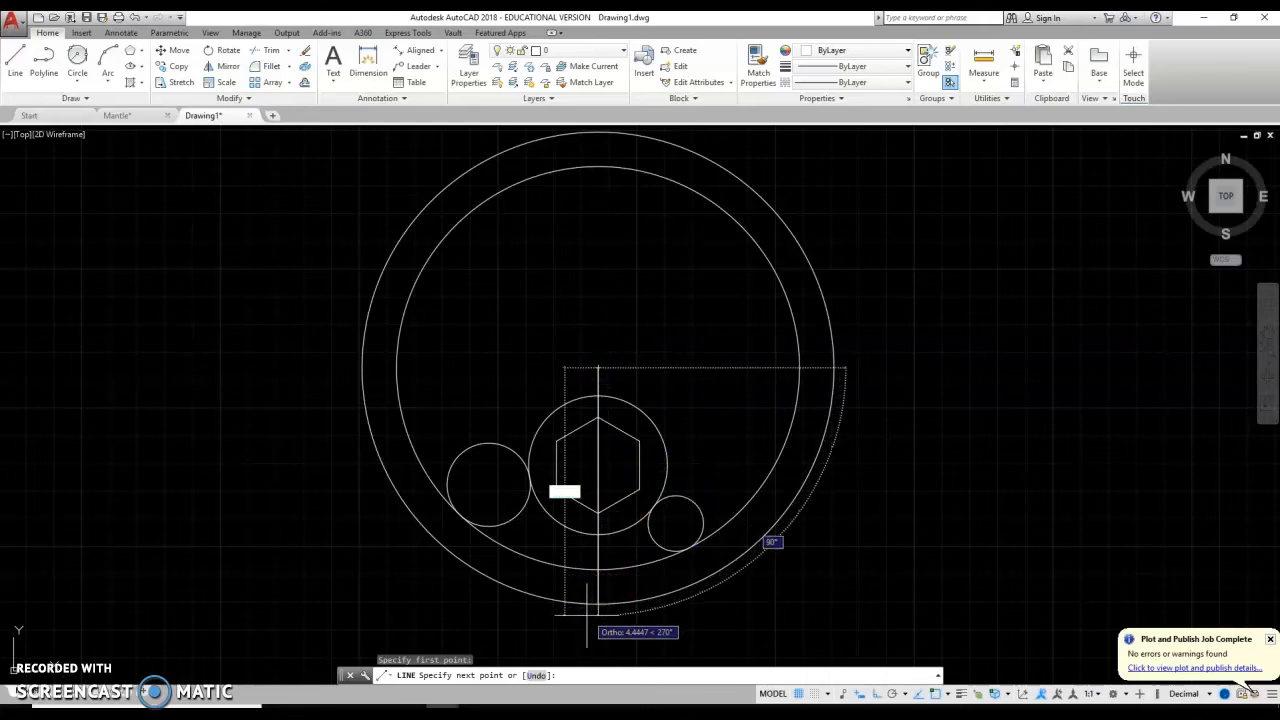
key(F8)
click(552, 605)
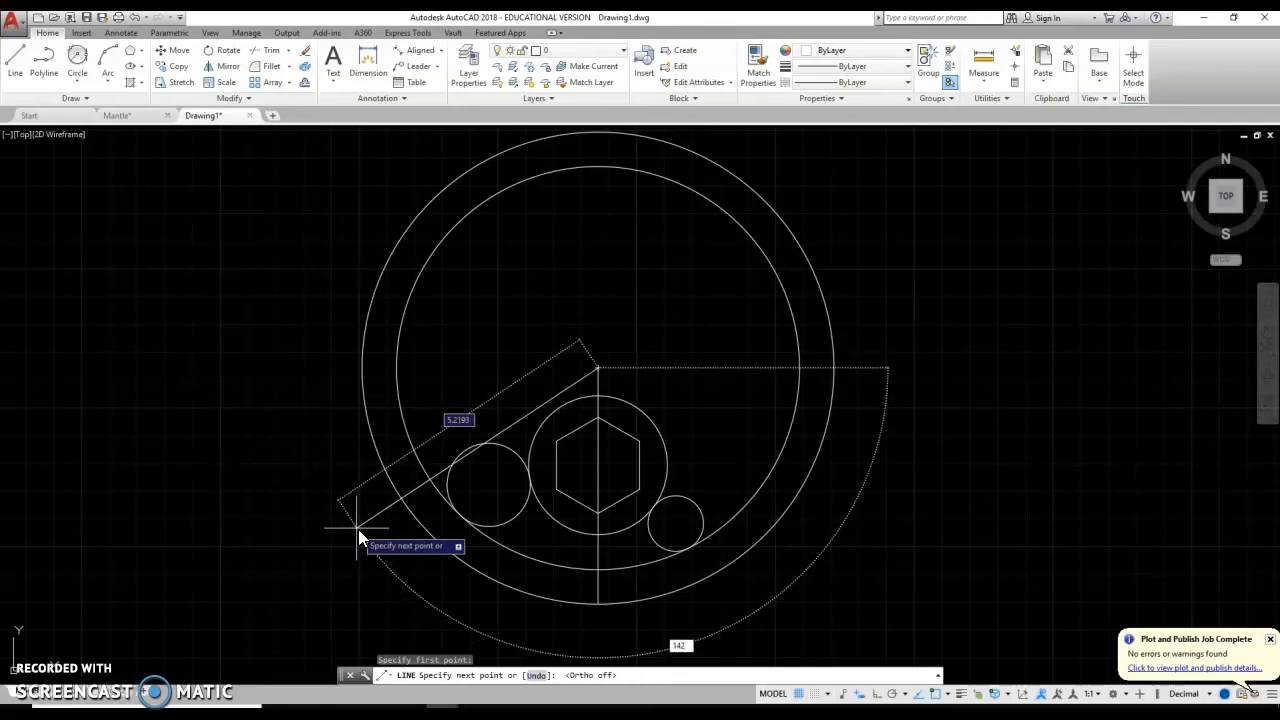
click(358, 529)
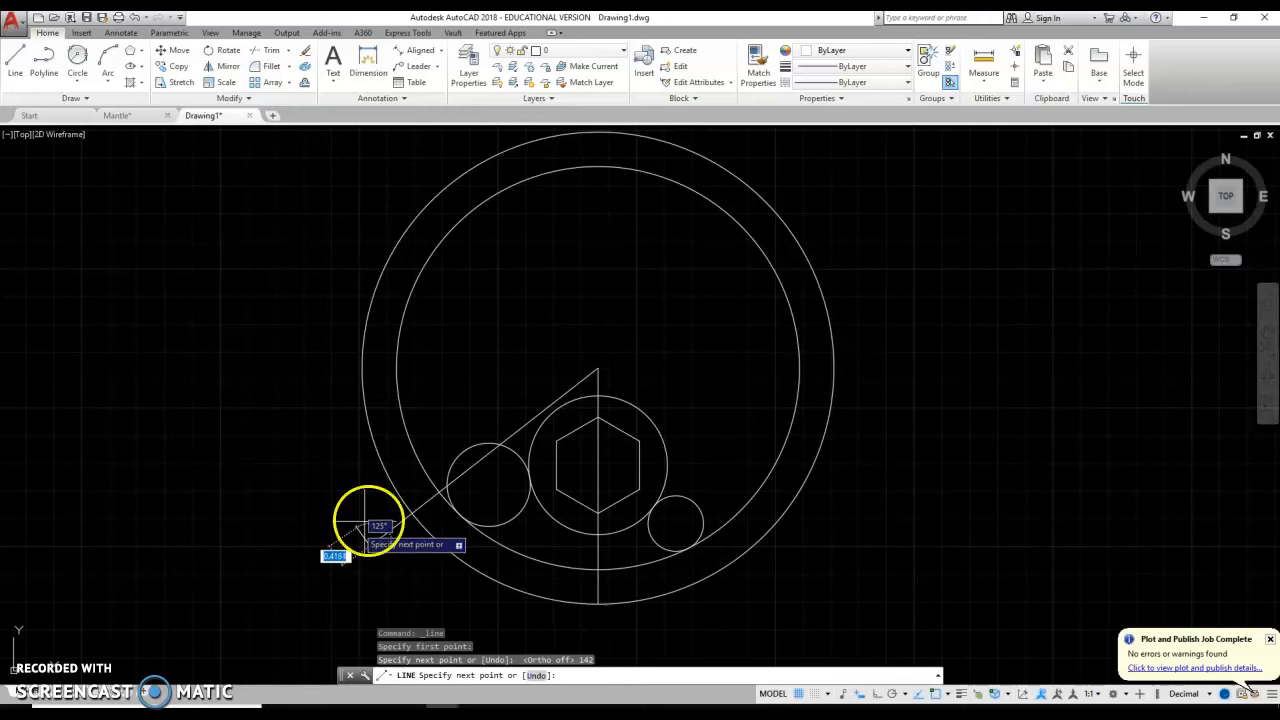
key(Escape)
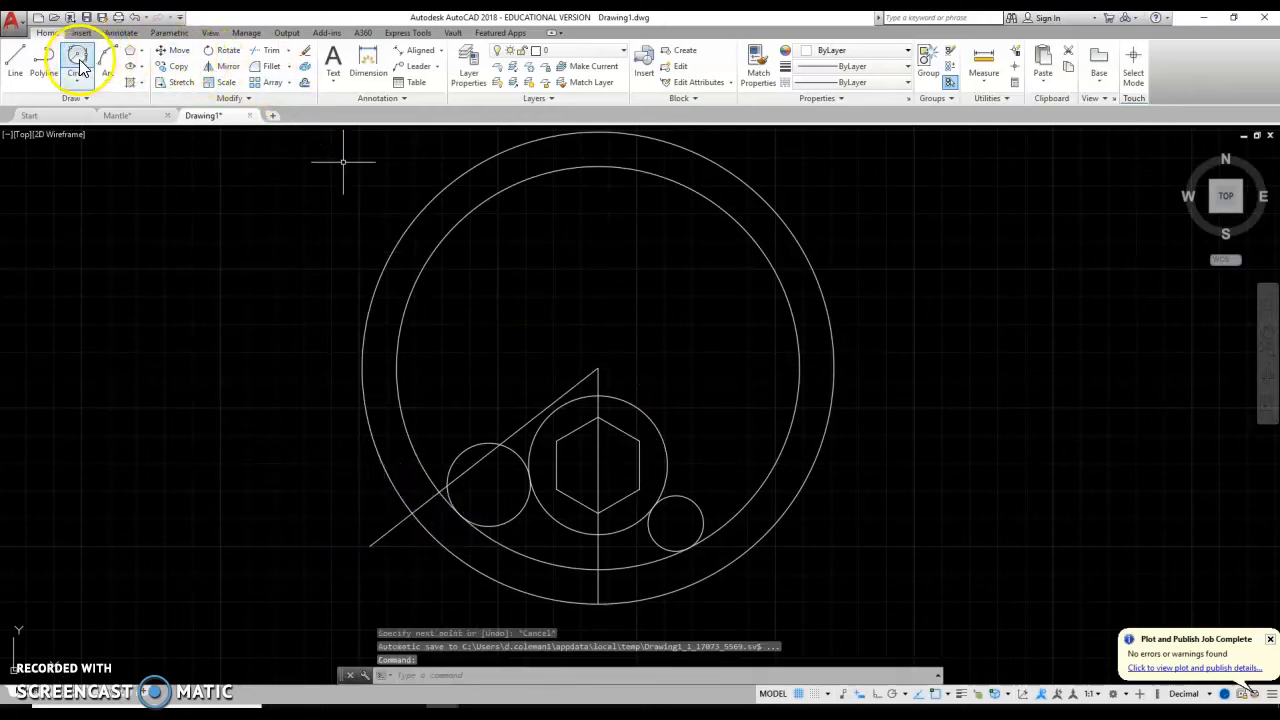
- Draw a line from the large circles' center toward the lower right at a 55° angle, ending beyond the outer circle
click(15, 60)
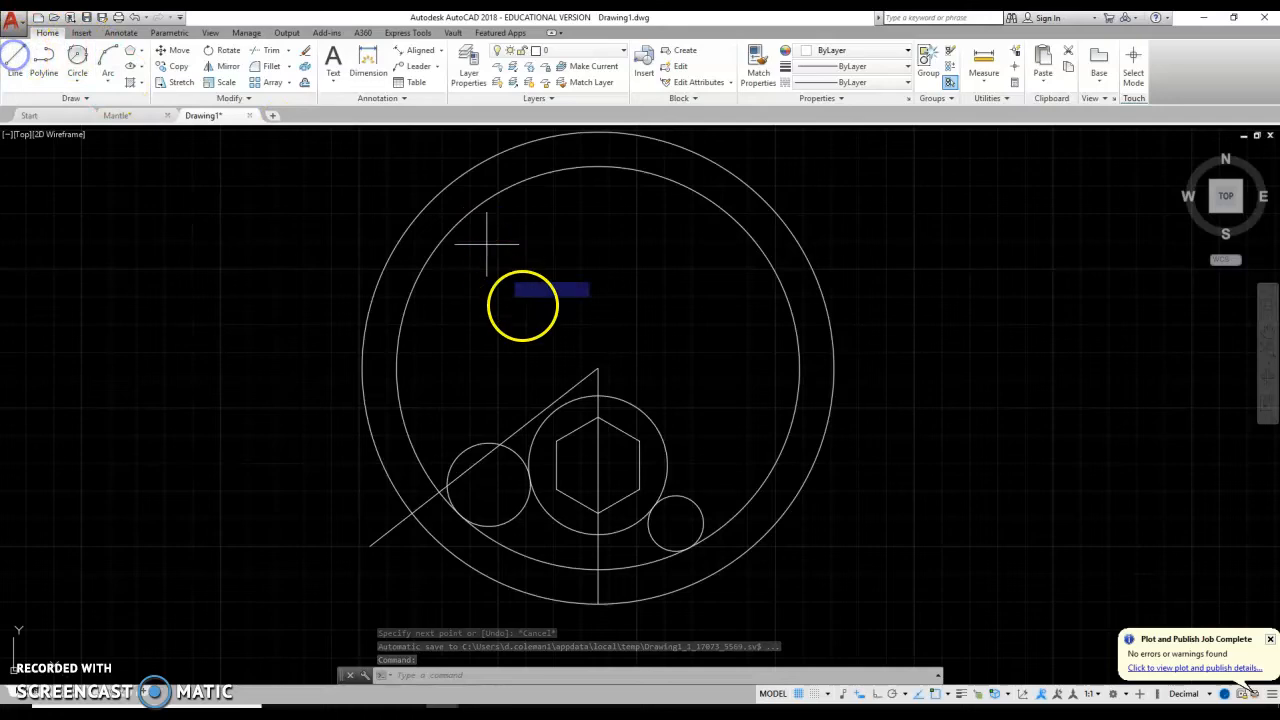
click(598, 368)
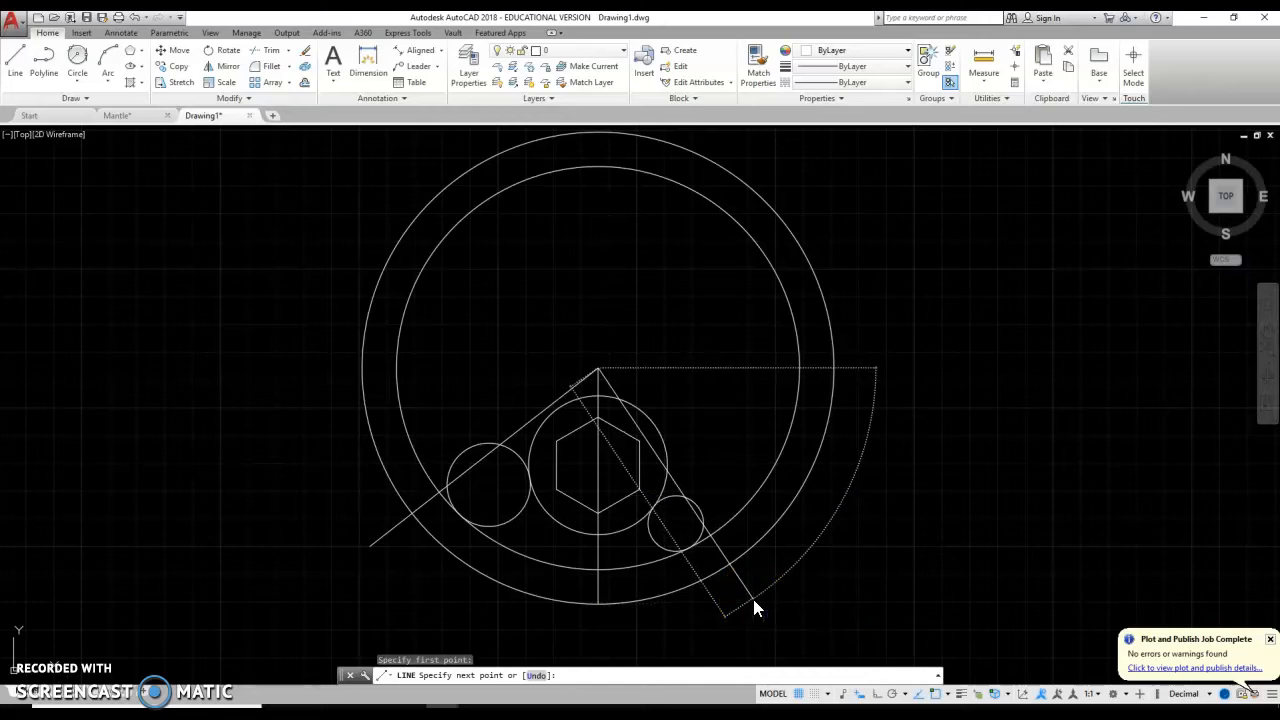
click(753, 602)
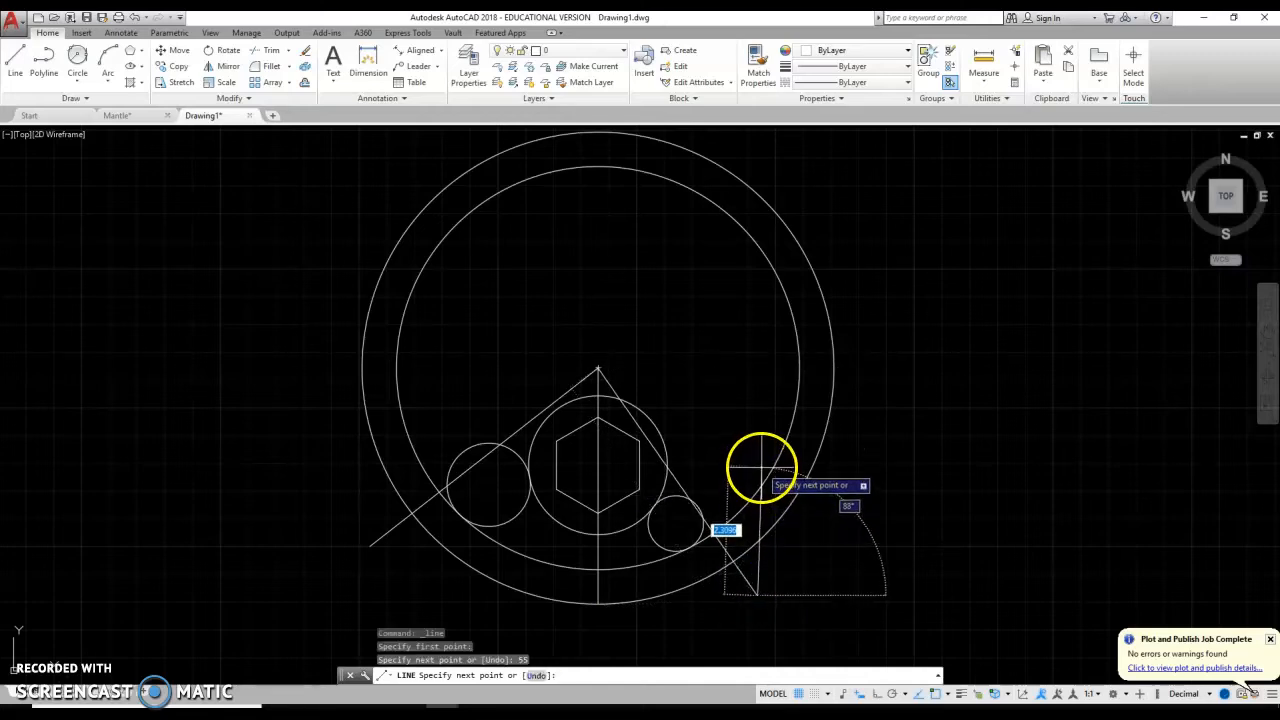
key(Escape)
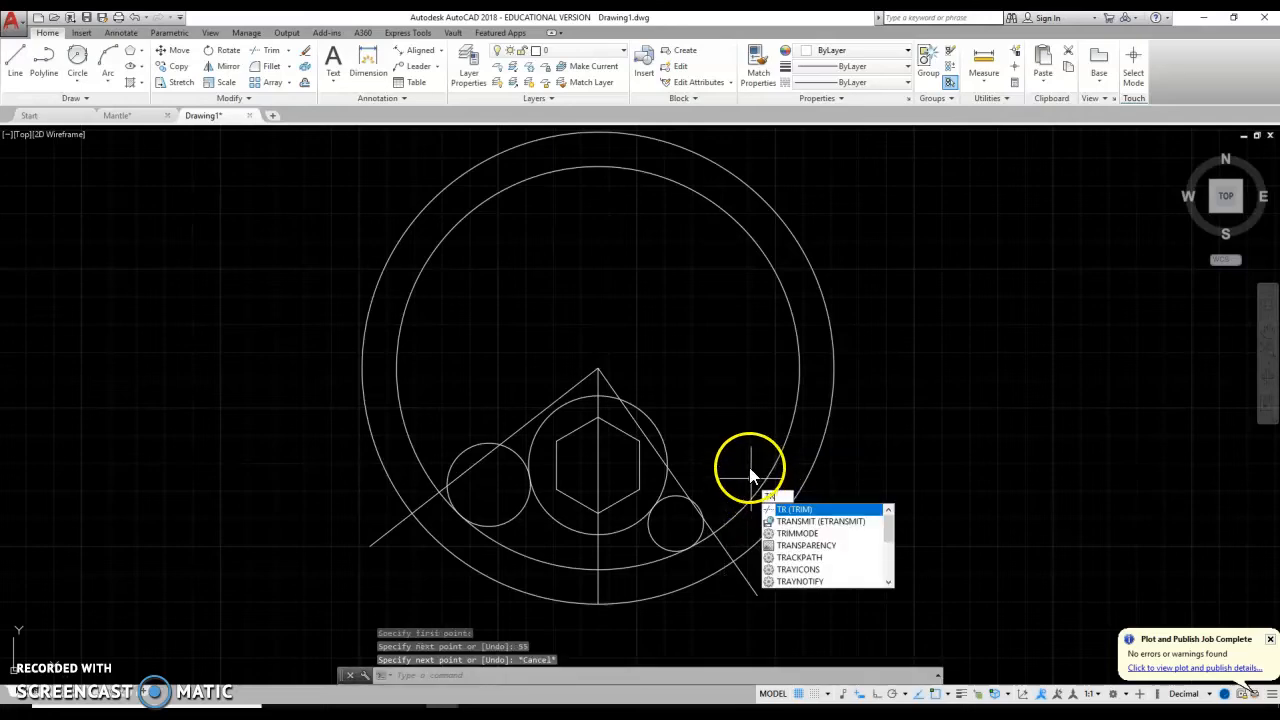
- Trim away the upper portions of both large circles outside the two angled lines, using all objects as cutting edges
key(Return)
key(Return)
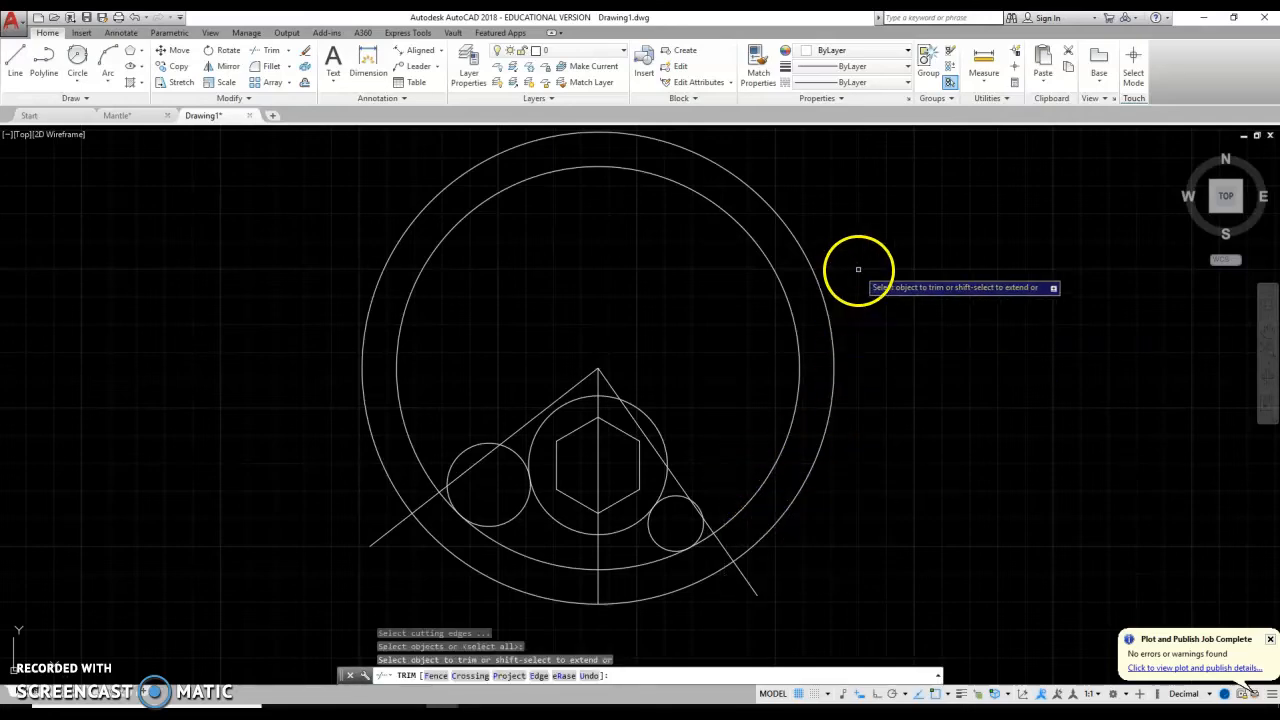
click(848, 272)
click(764, 308)
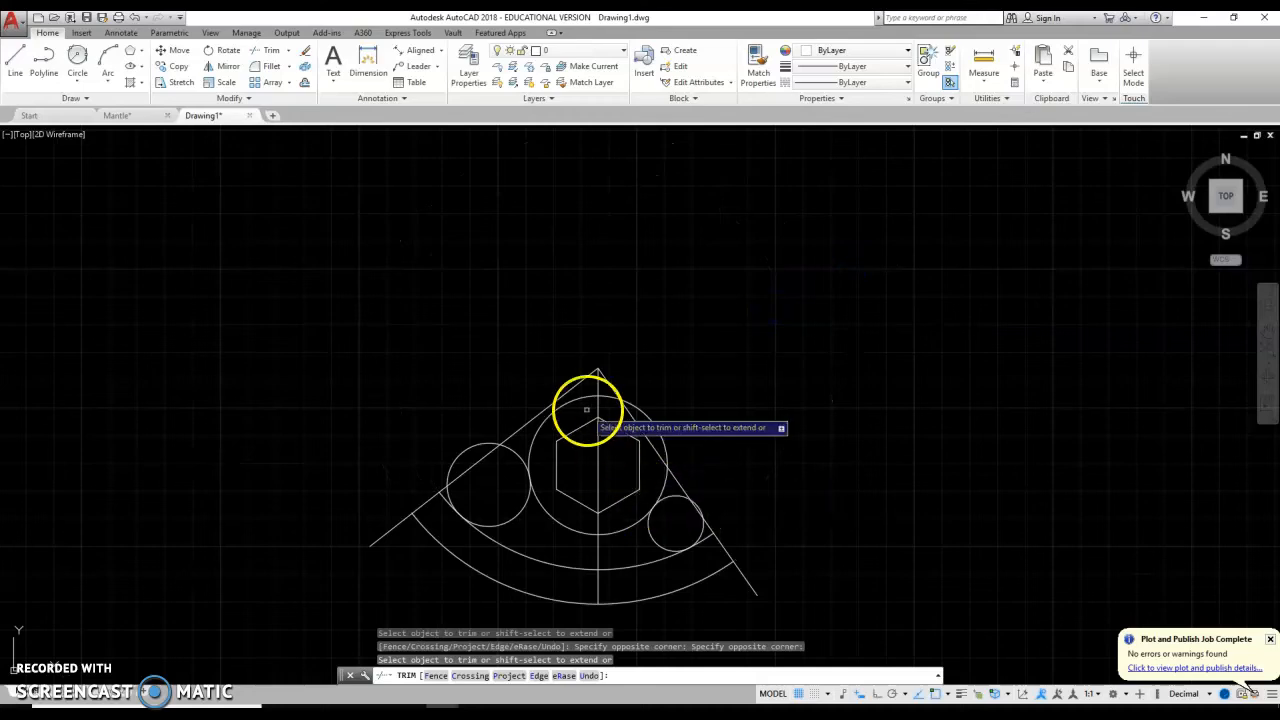
- Trim the excess of the right angled line and 0.5-radius circle, leaving the right fillet and the short end edge between the large arcs
scroll(589, 412, up, 2)
click(628, 384)
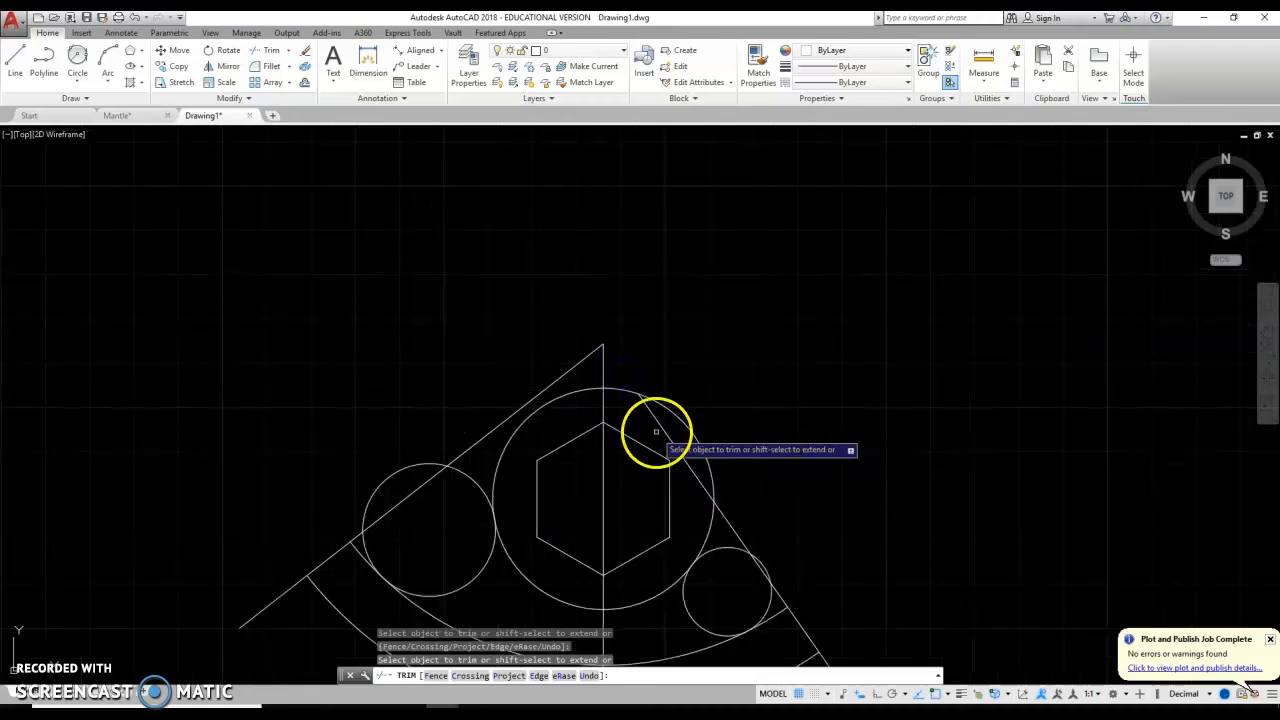
click(662, 430)
click(737, 531)
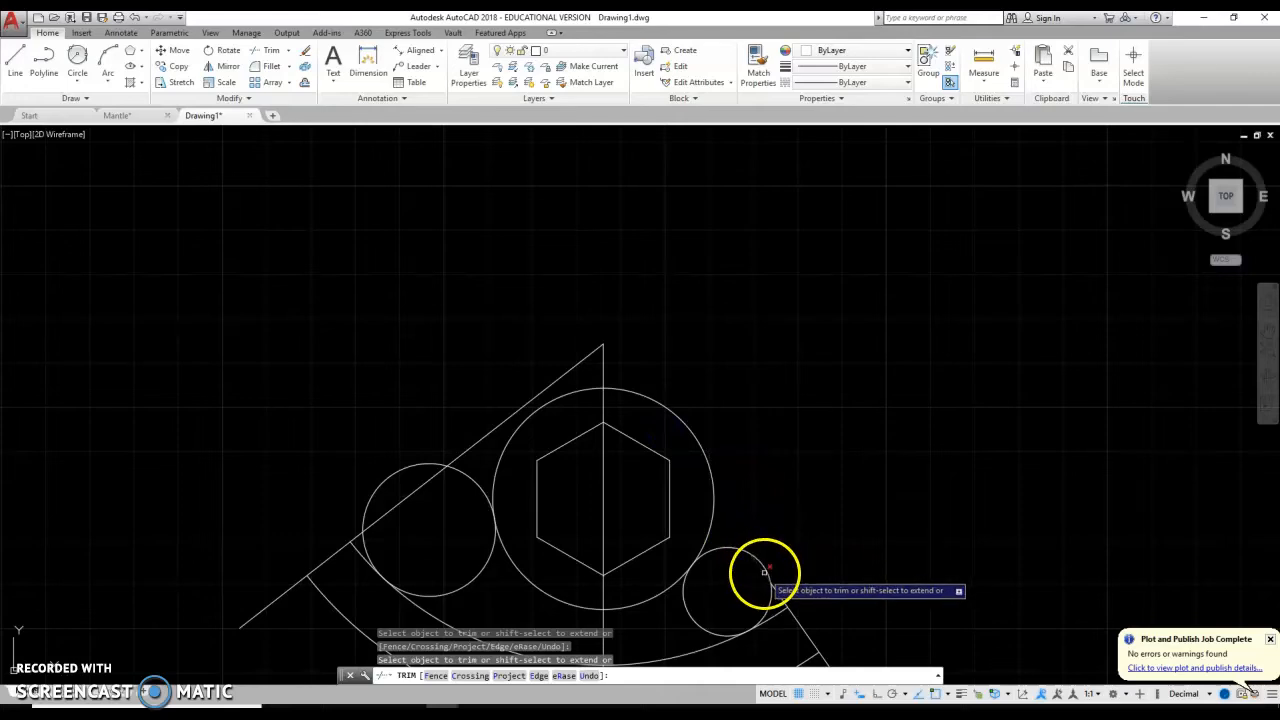
click(763, 572)
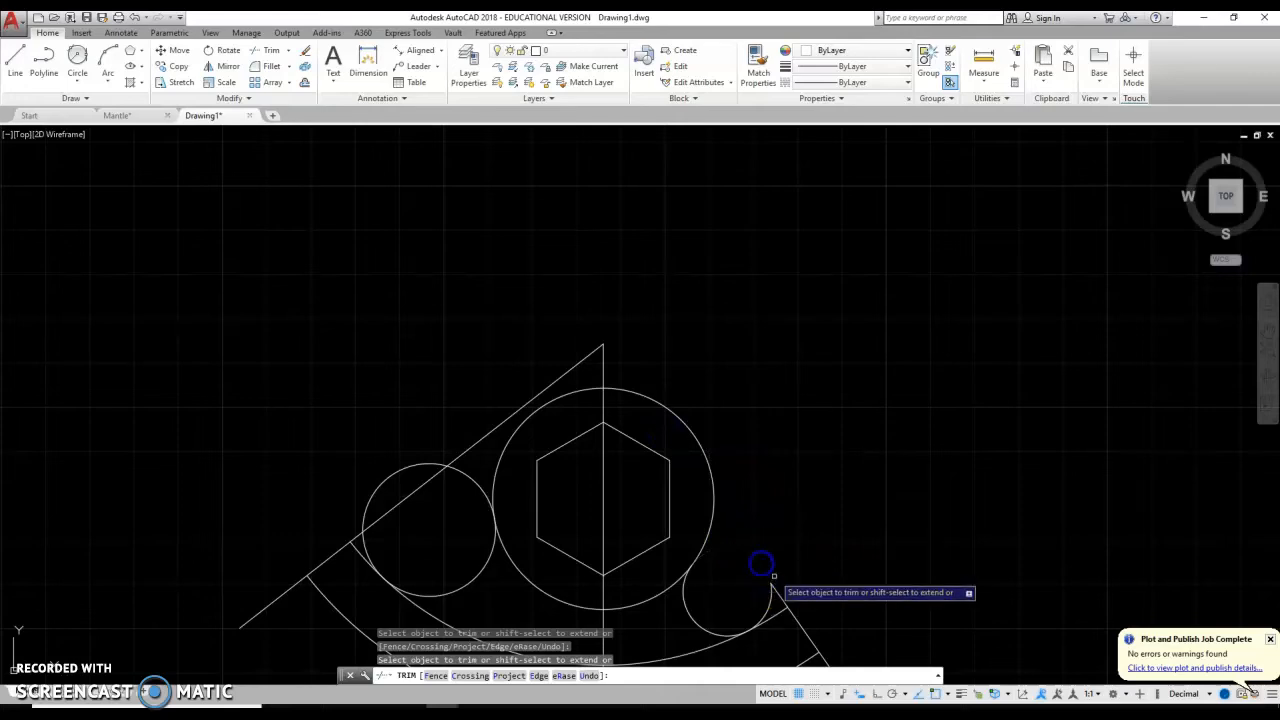
click(771, 597)
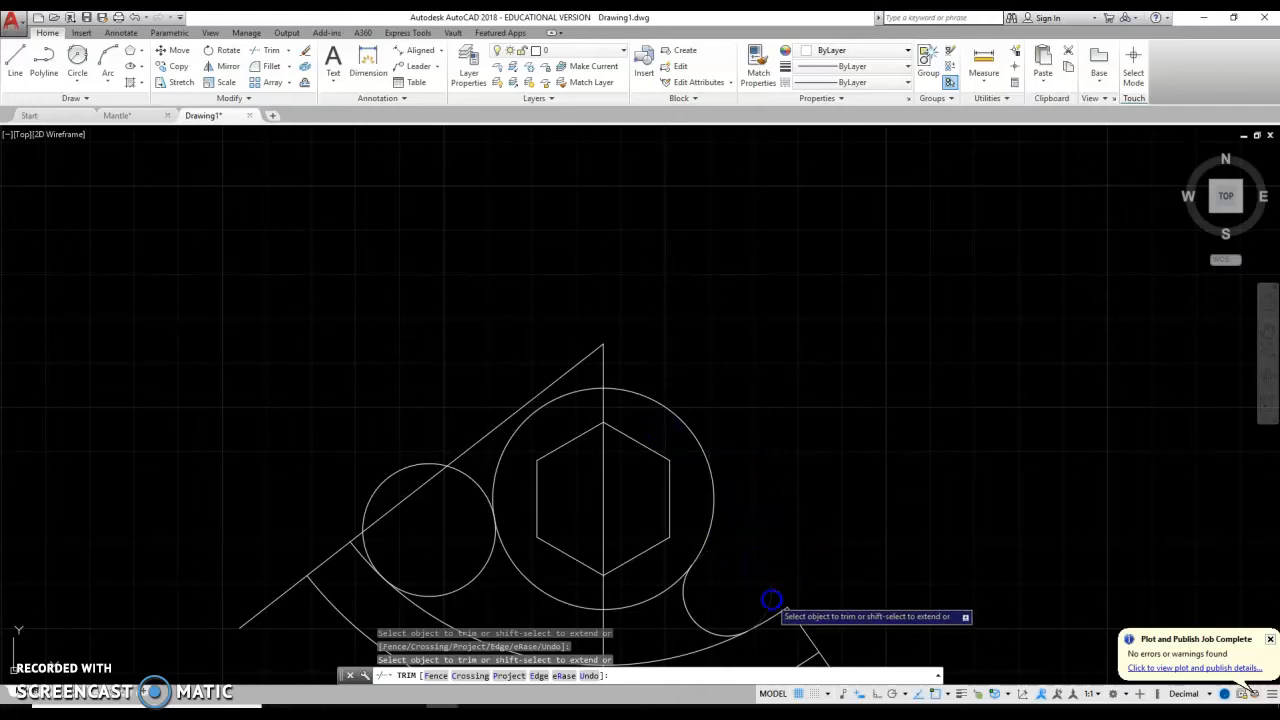
scroll(768, 515, down, 2)
click(818, 618)
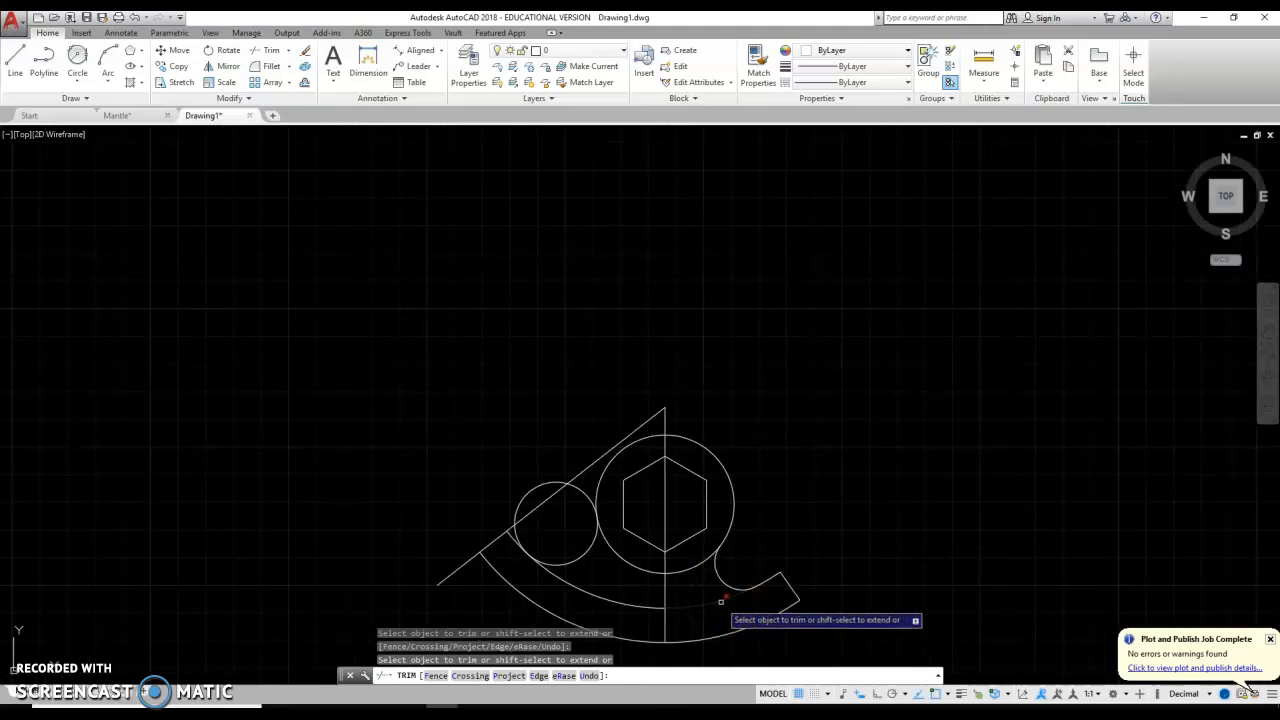
- Trim the inner arc, the excess of the left angled line and 0.75-radius circle, and the lower part of the circle around the hexagon
click(636, 606)
click(537, 489)
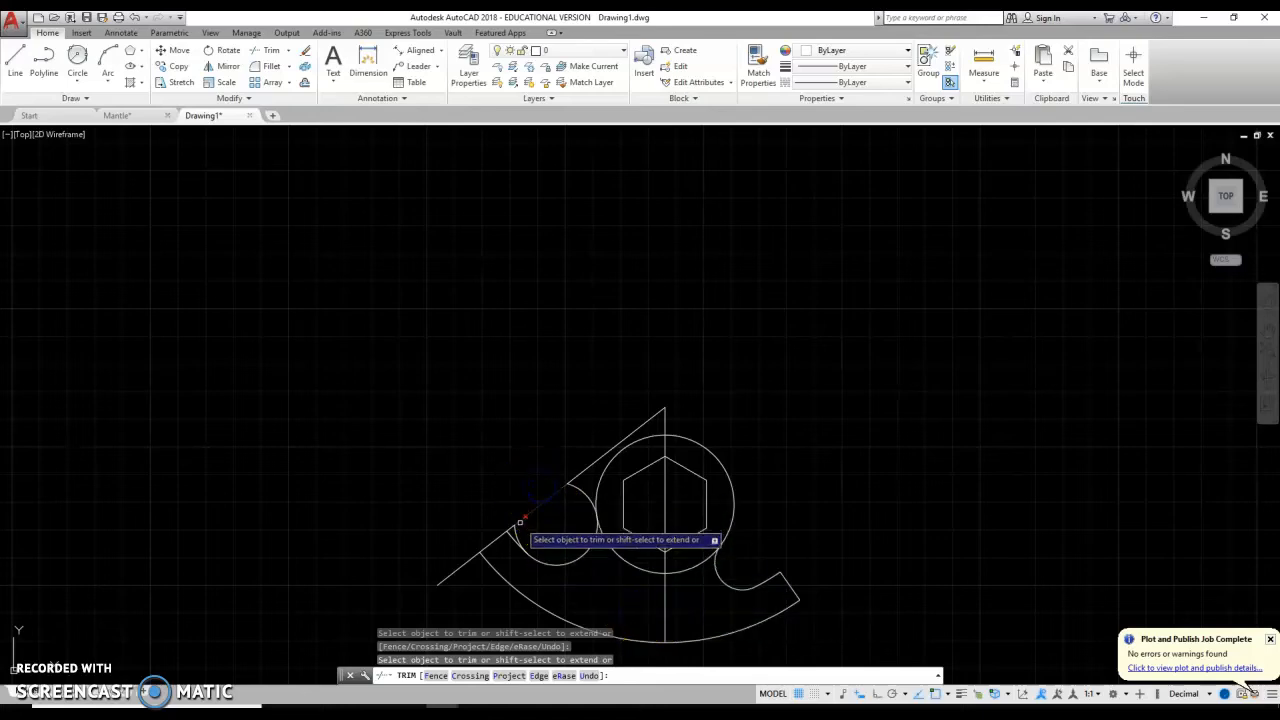
click(568, 494)
click(579, 492)
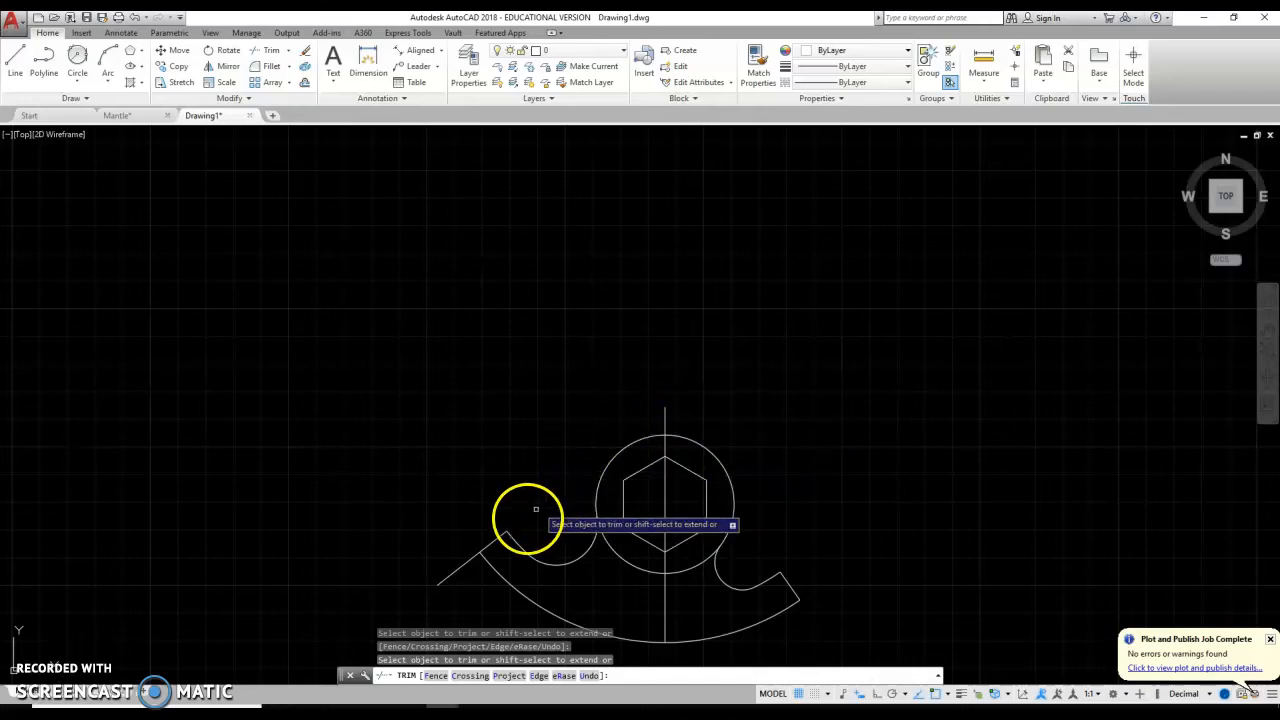
click(615, 556)
click(686, 571)
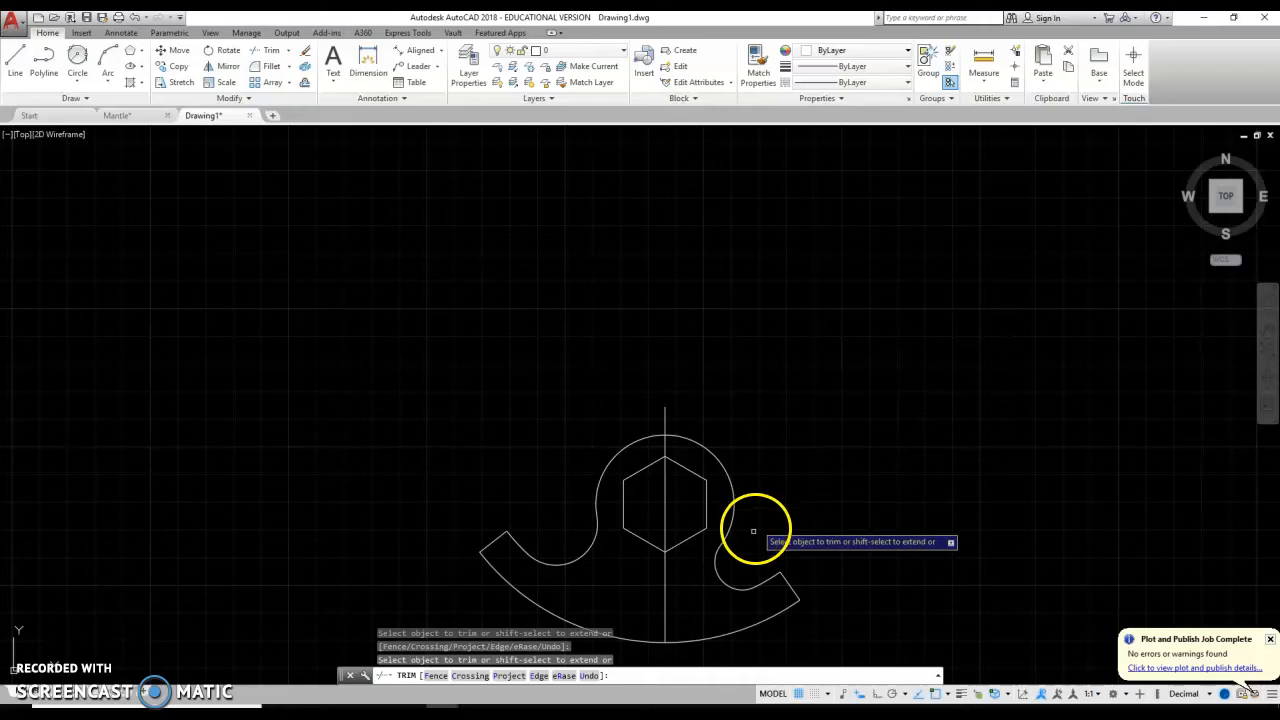
key(Escape)
- Load the CENTER2 linetype from acad.lin into the drawing
scroll(637, 431, down, 2)
scroll(666, 506, up, 2)
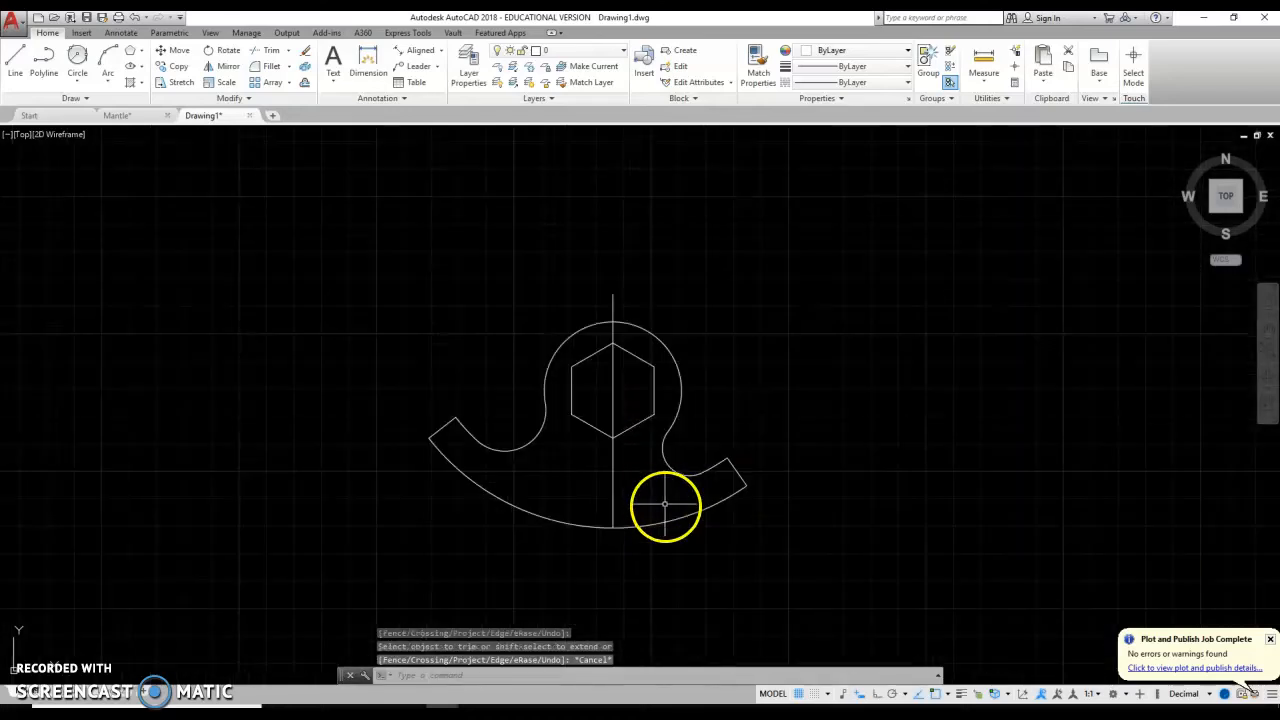
click(616, 470)
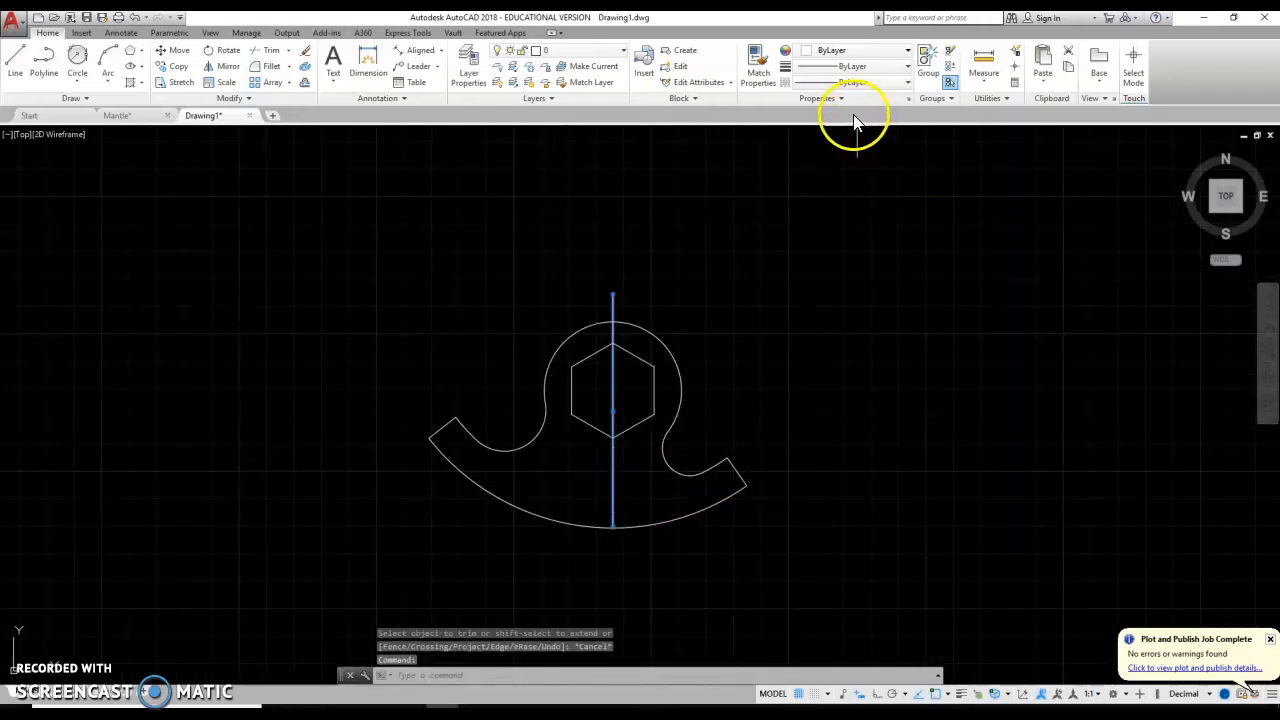
click(862, 84)
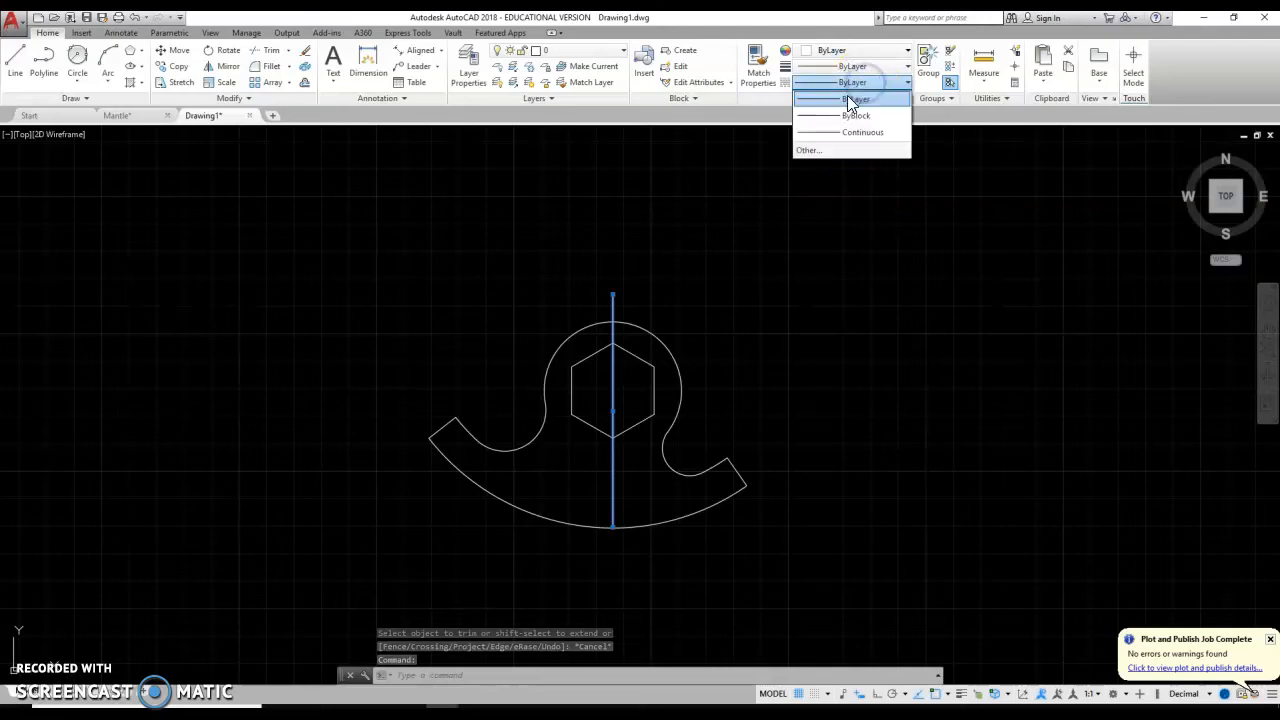
click(811, 151)
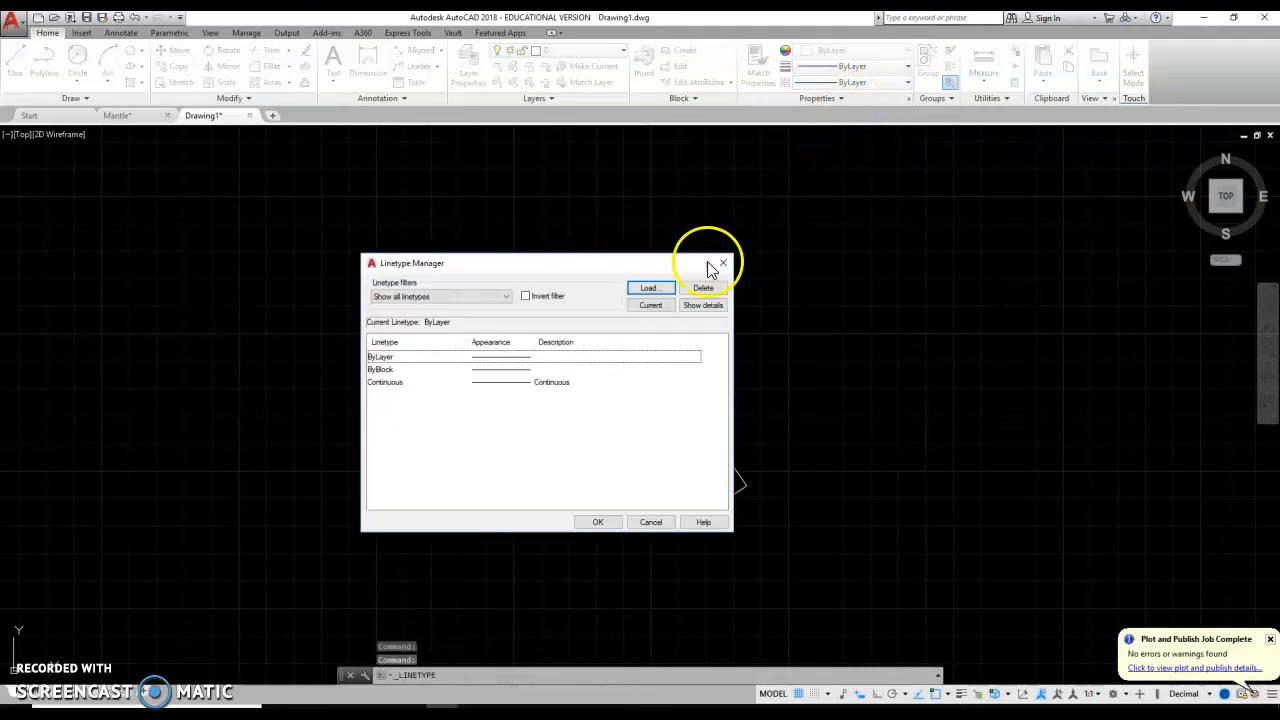
click(649, 289)
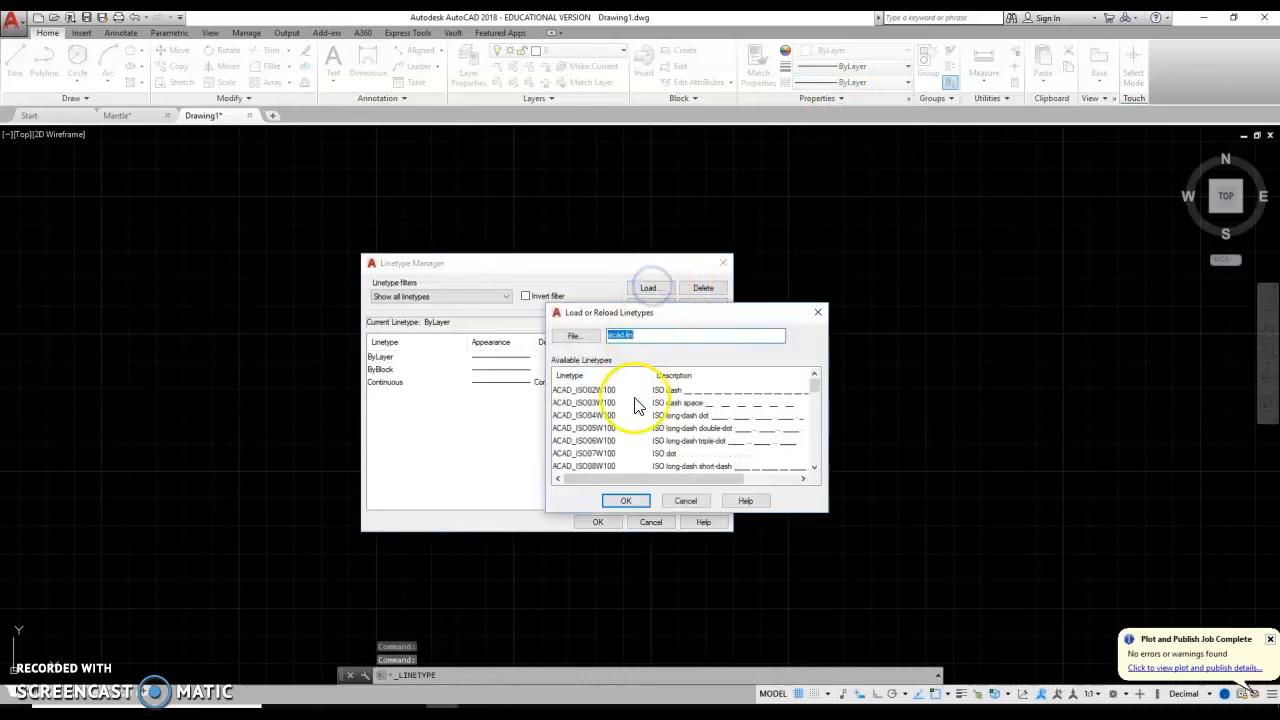
scroll(600, 425, down, 6)
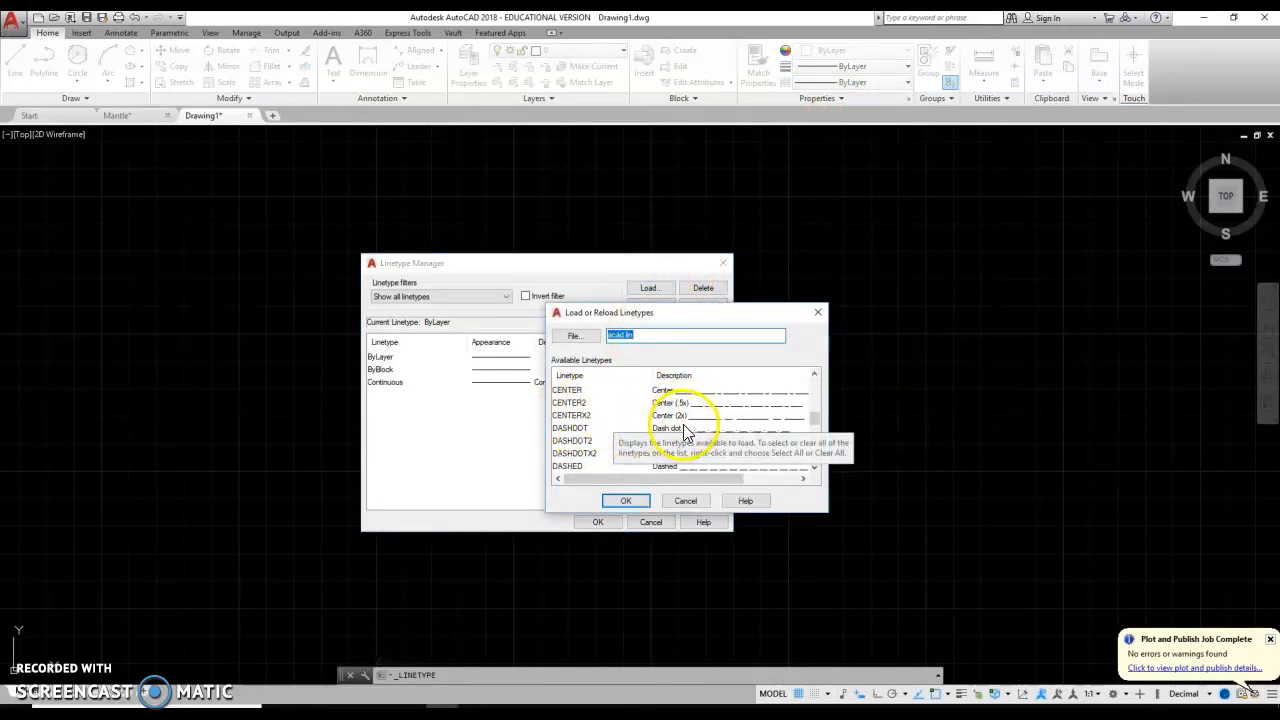
click(573, 404)
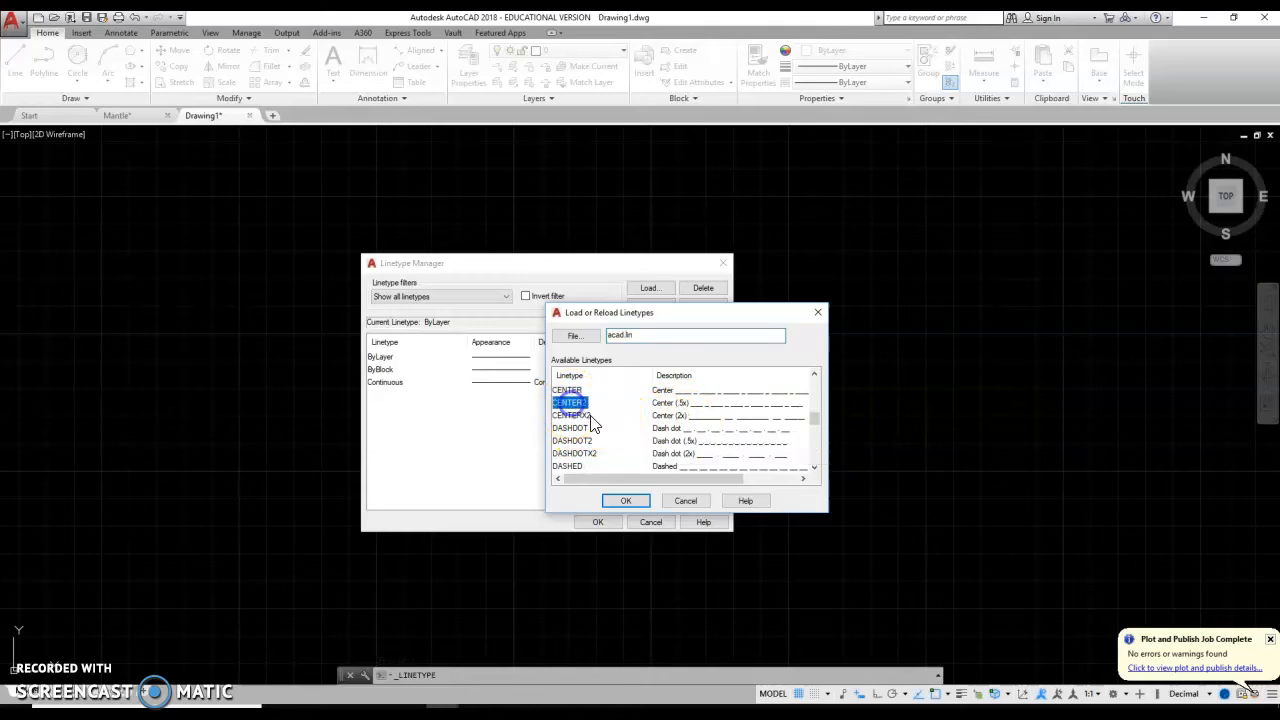
click(627, 502)
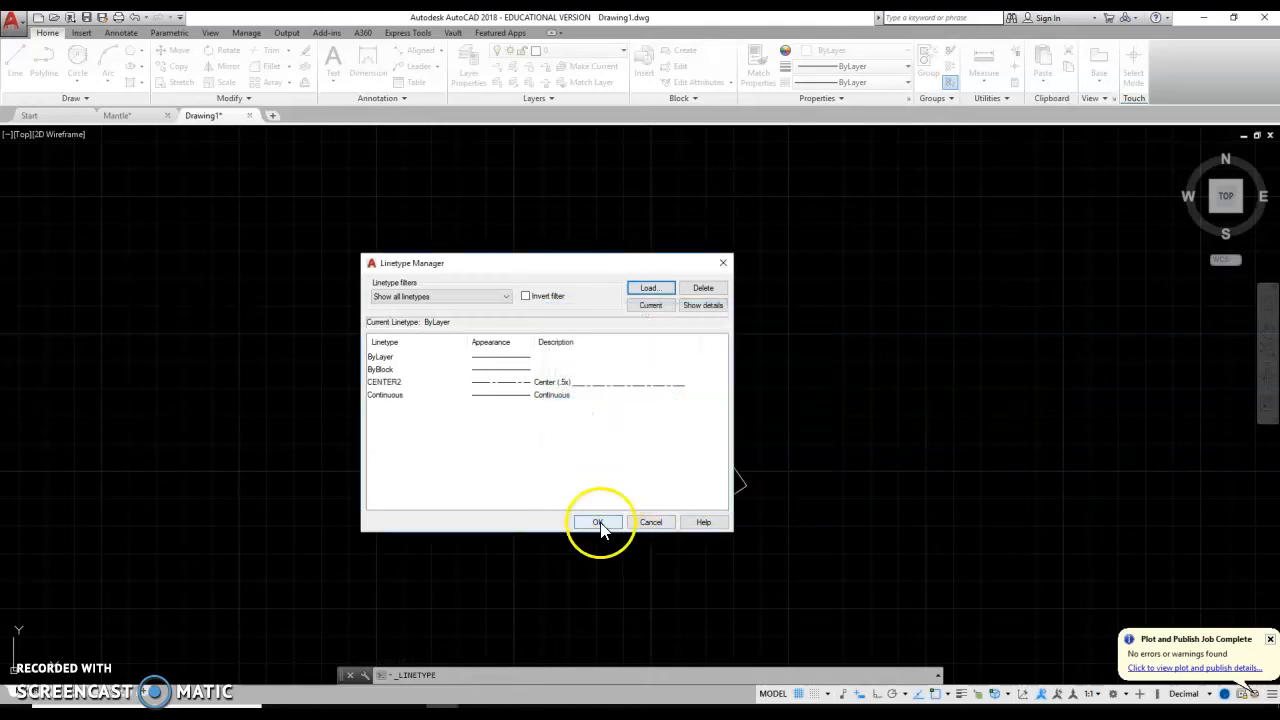
click(598, 521)
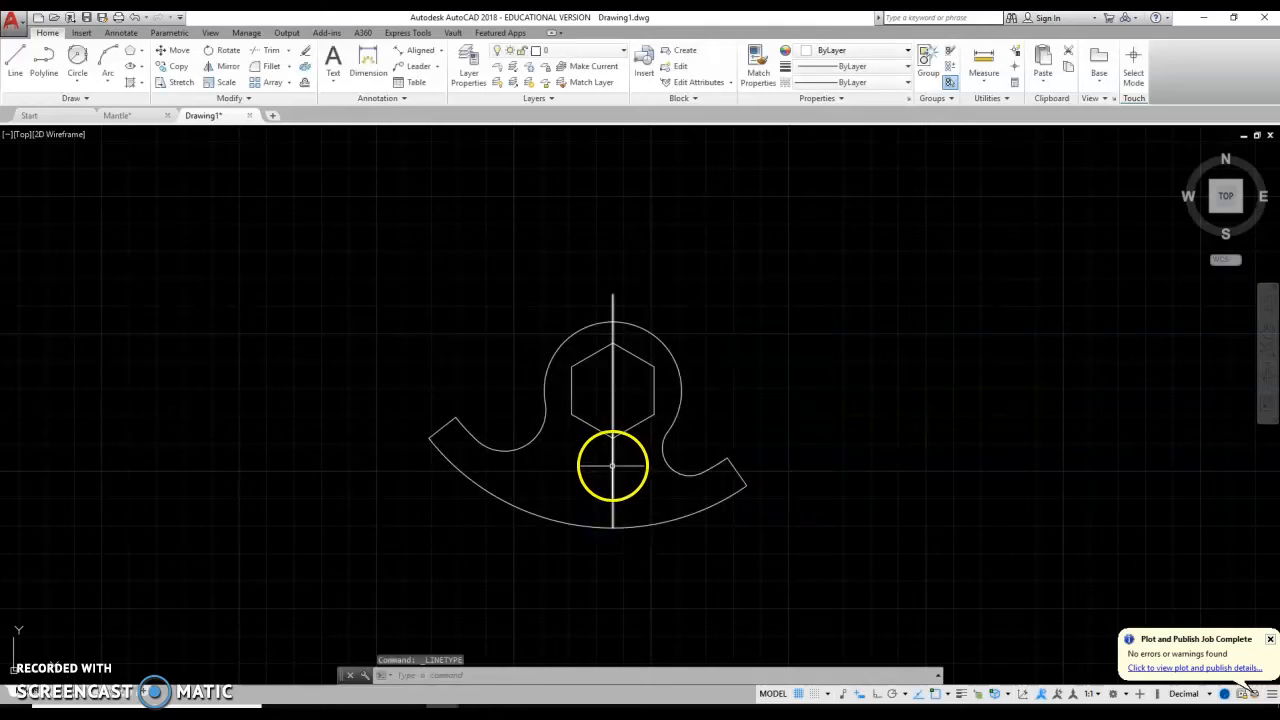
- Change the linetype of the vertical line through the hexagon to CENTER2
click(803, 343)
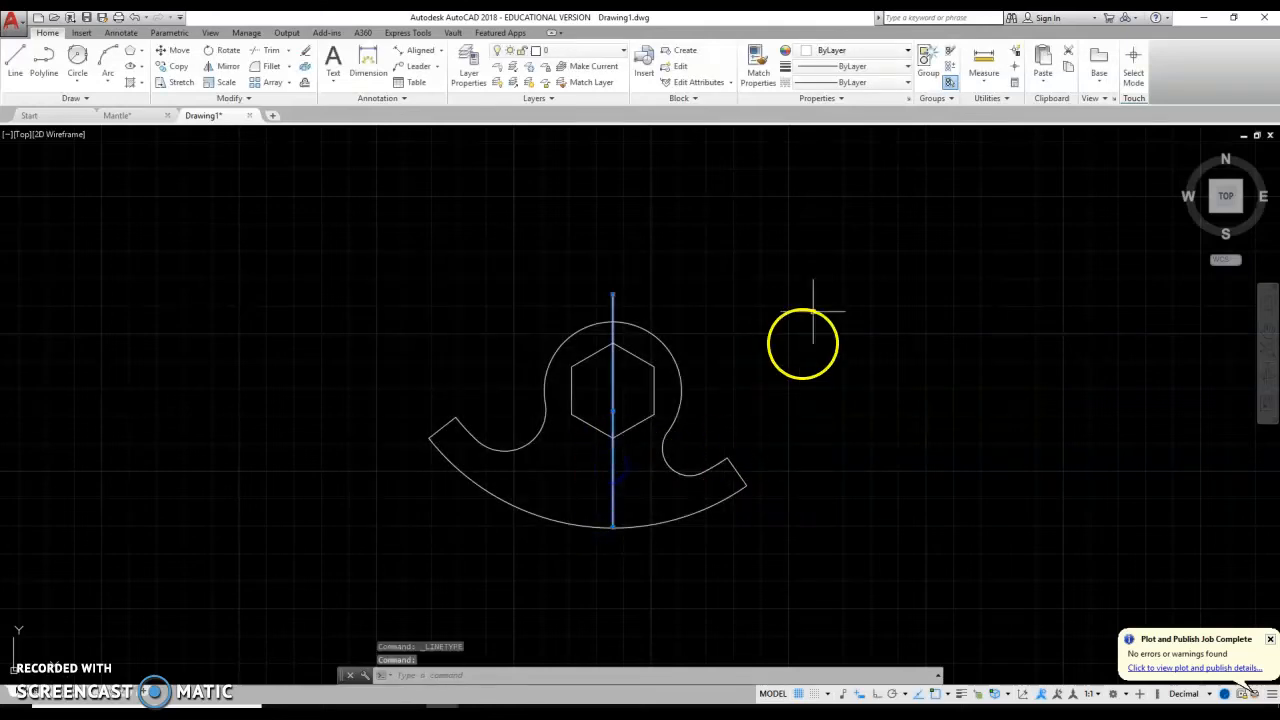
click(858, 84)
click(837, 126)
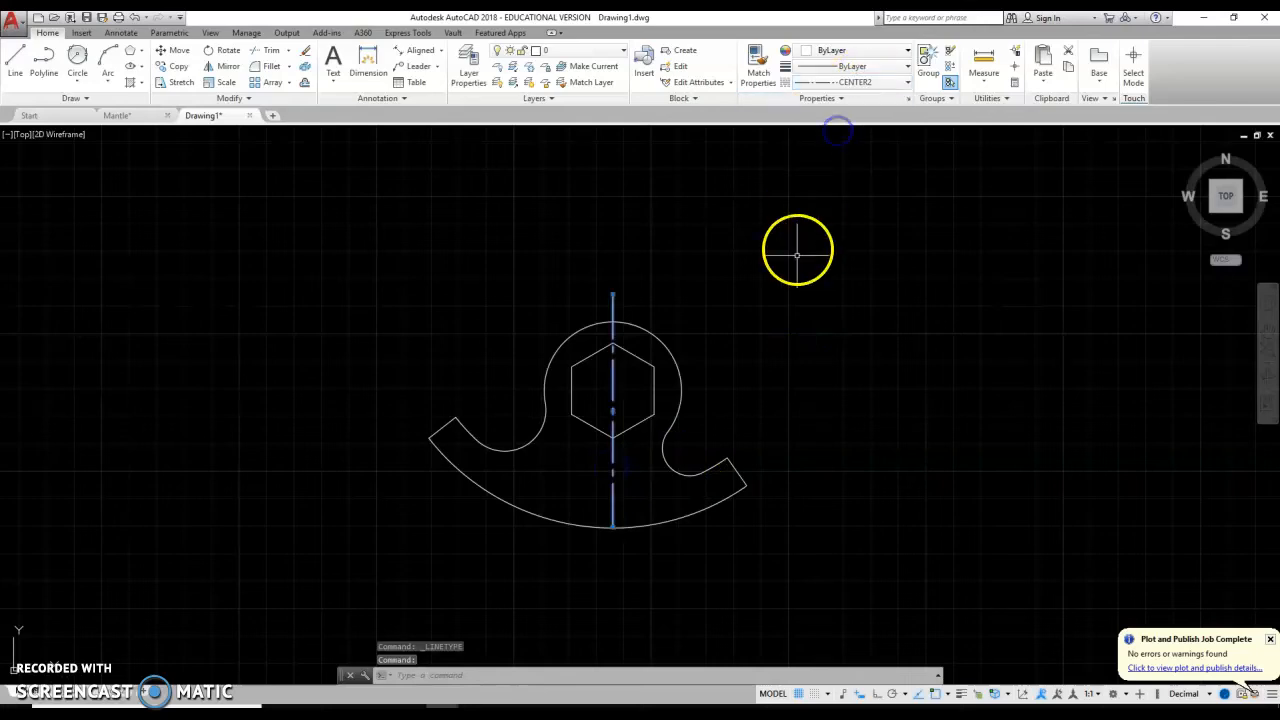
key(Escape)
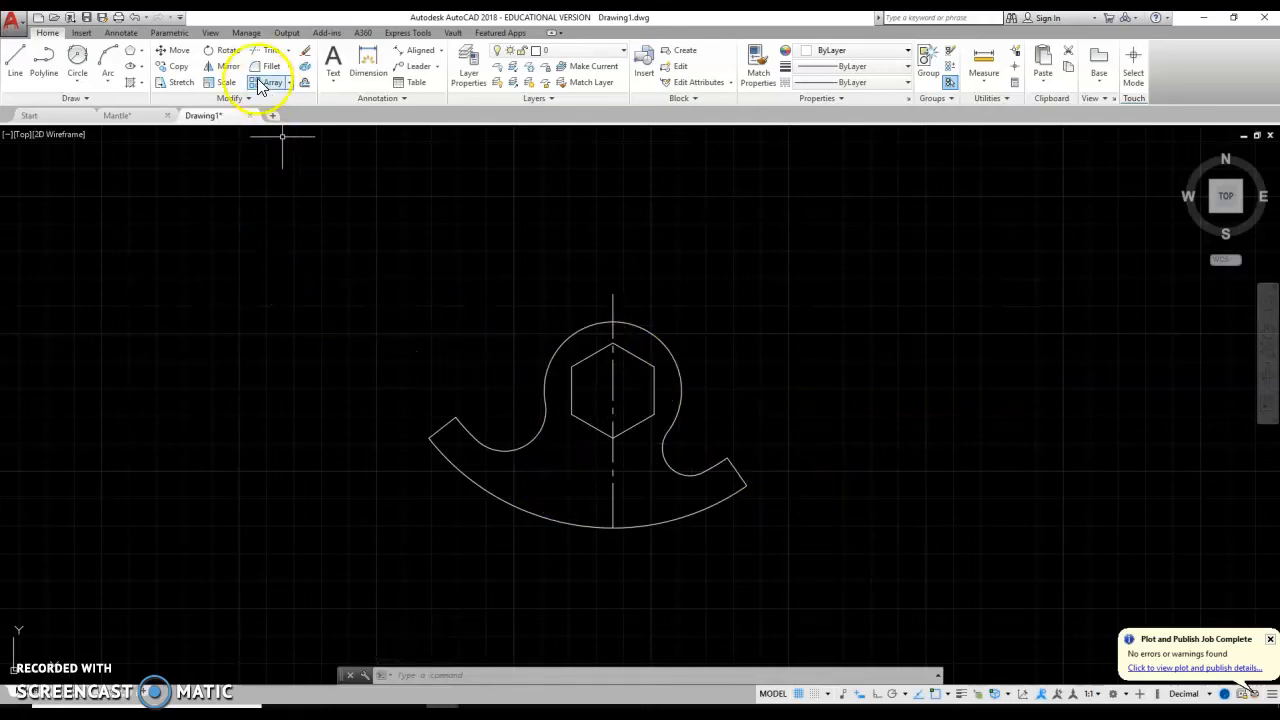
- Add radius dimensions to the large outer bottom arc and the short inner arc beside the right end edge
click(441, 53)
click(423, 177)
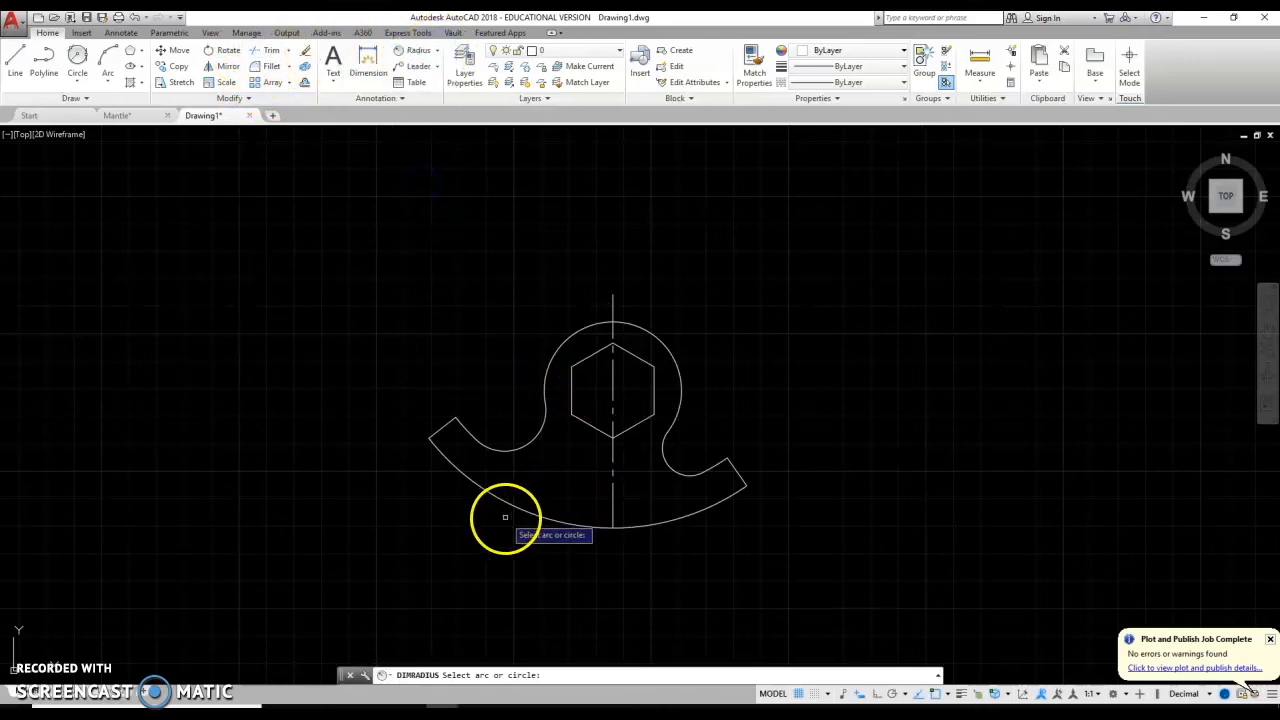
click(456, 467)
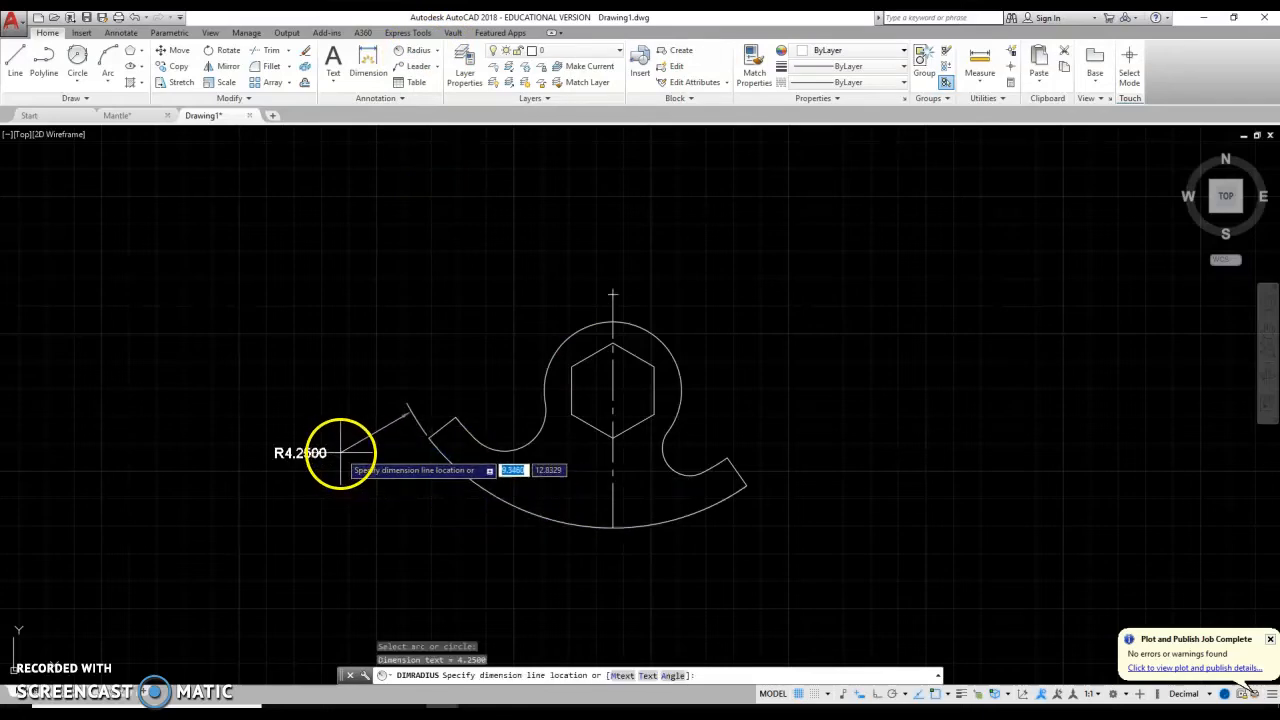
click(341, 452)
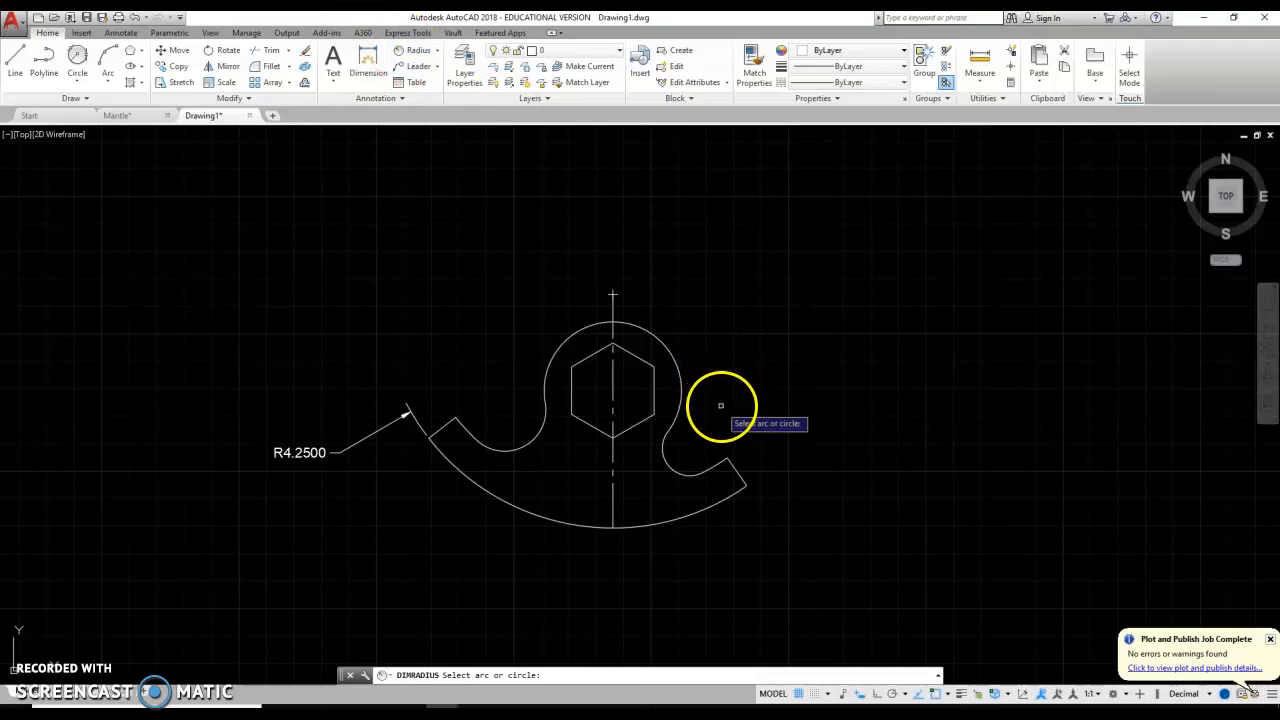
click(712, 464)
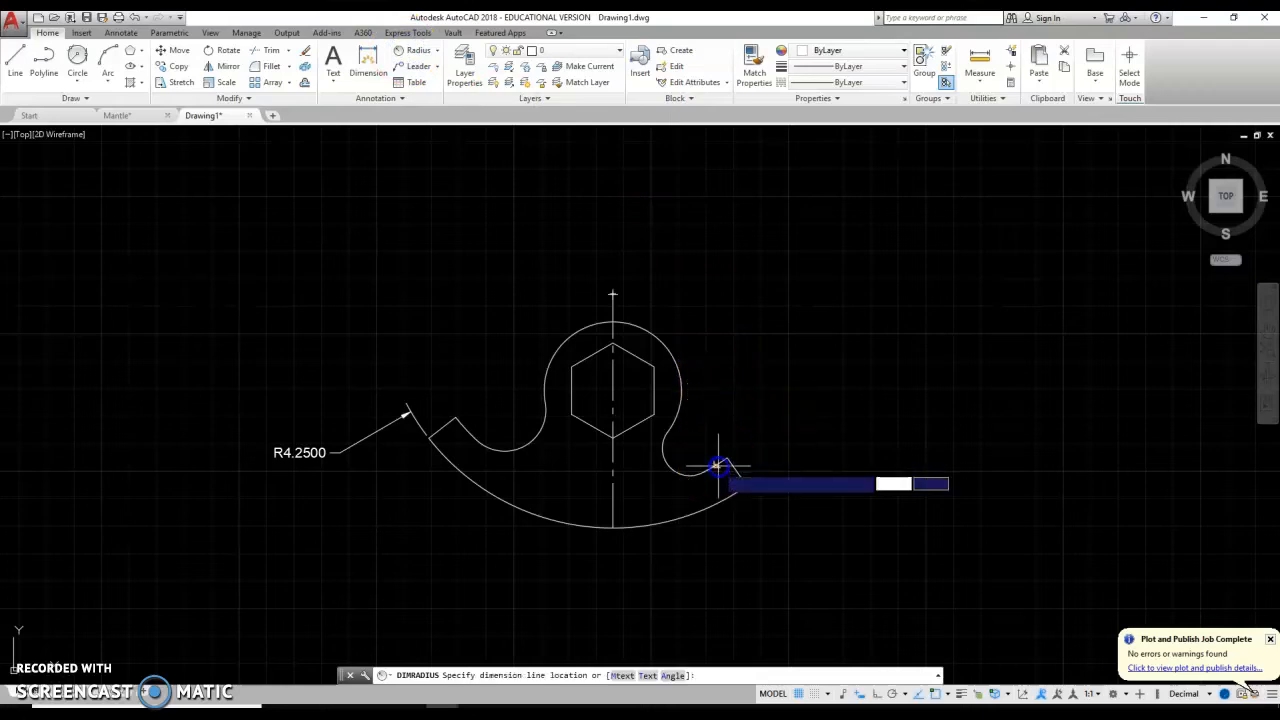
click(768, 398)
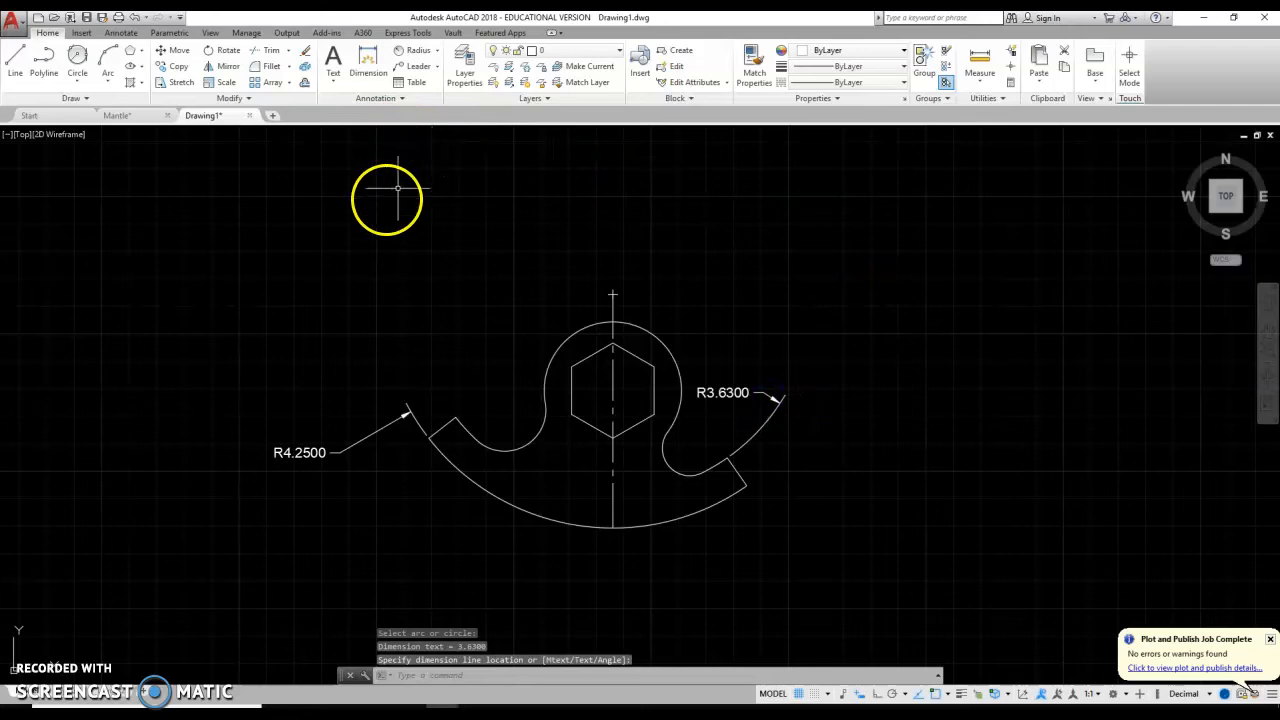
- Add a diameter dimension to the arc around the hexagon, placing its text to the upper right of the part
click(437, 51)
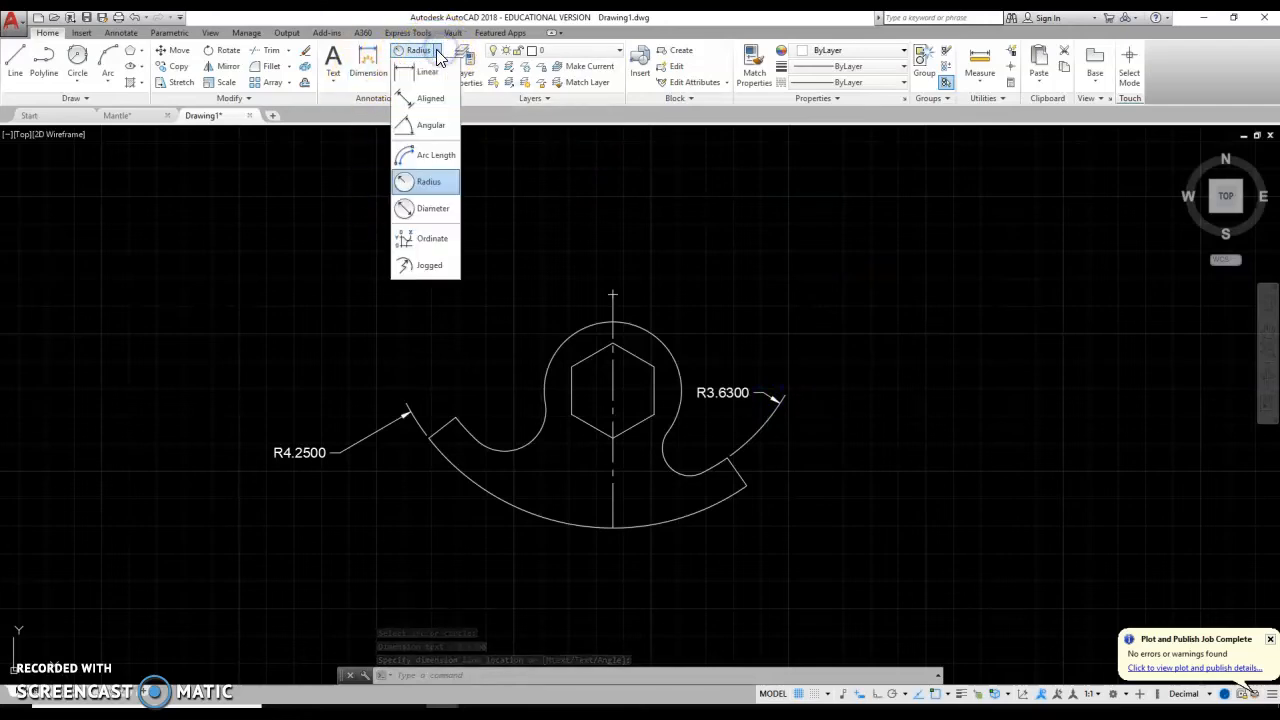
click(428, 208)
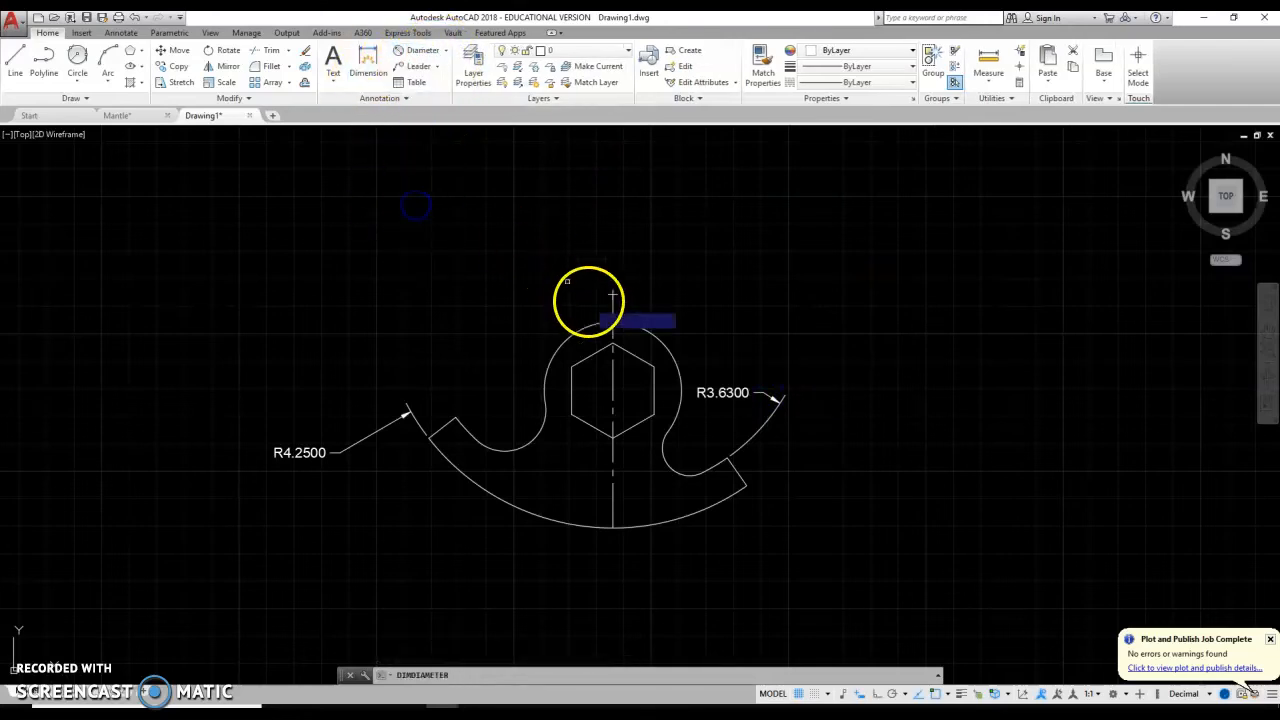
click(654, 338)
click(720, 293)
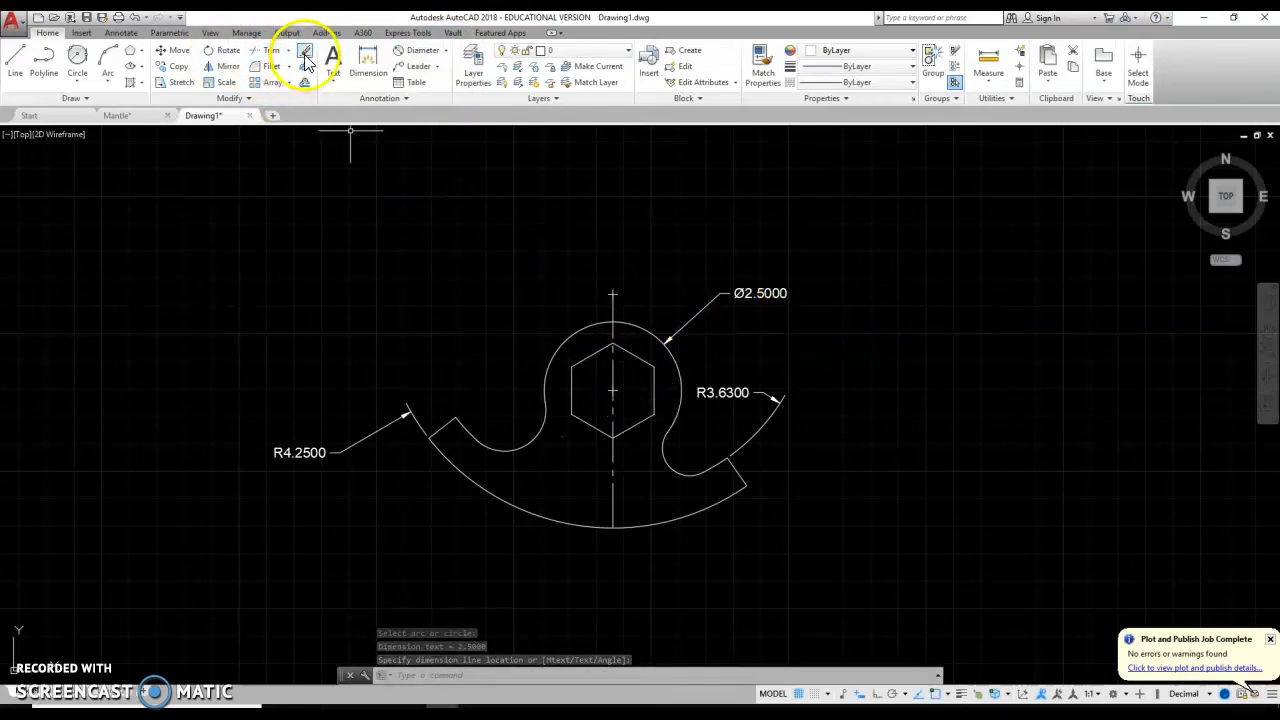
- Add a vertical linear dimension from the hexagon's center to the bottom of the outer arc, placed just left of the centerline
click(446, 52)
click(425, 76)
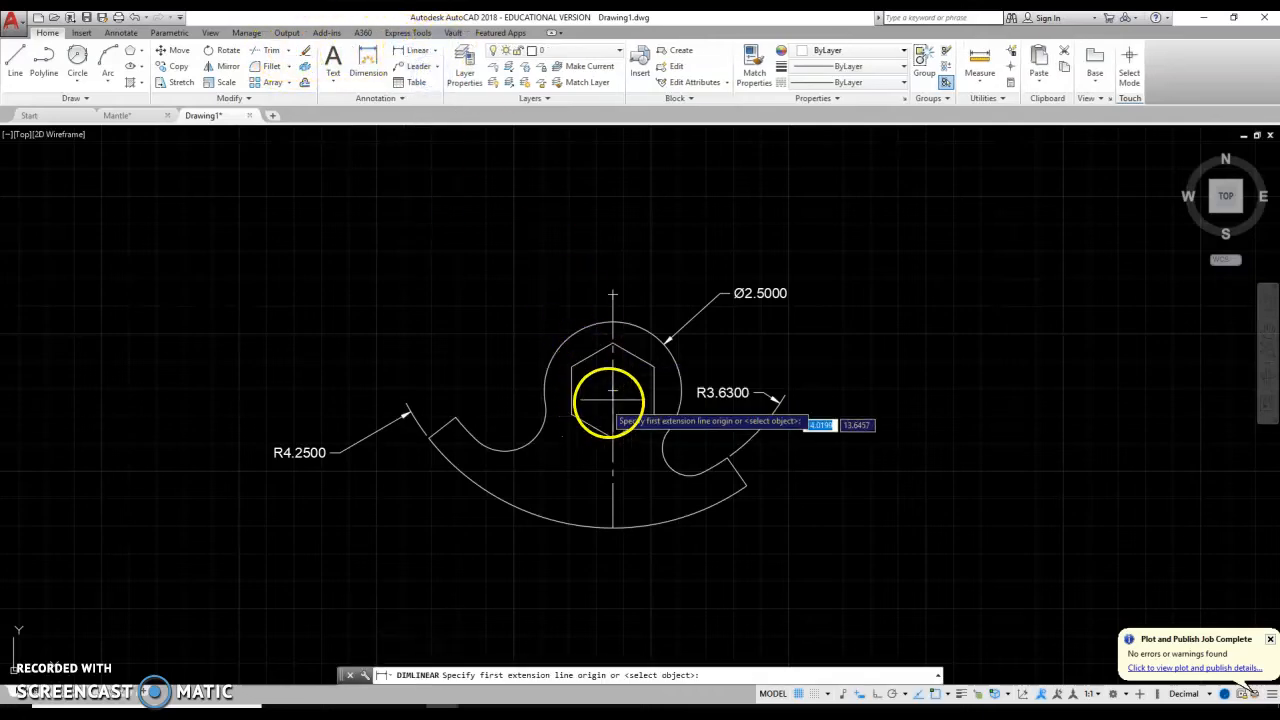
click(613, 395)
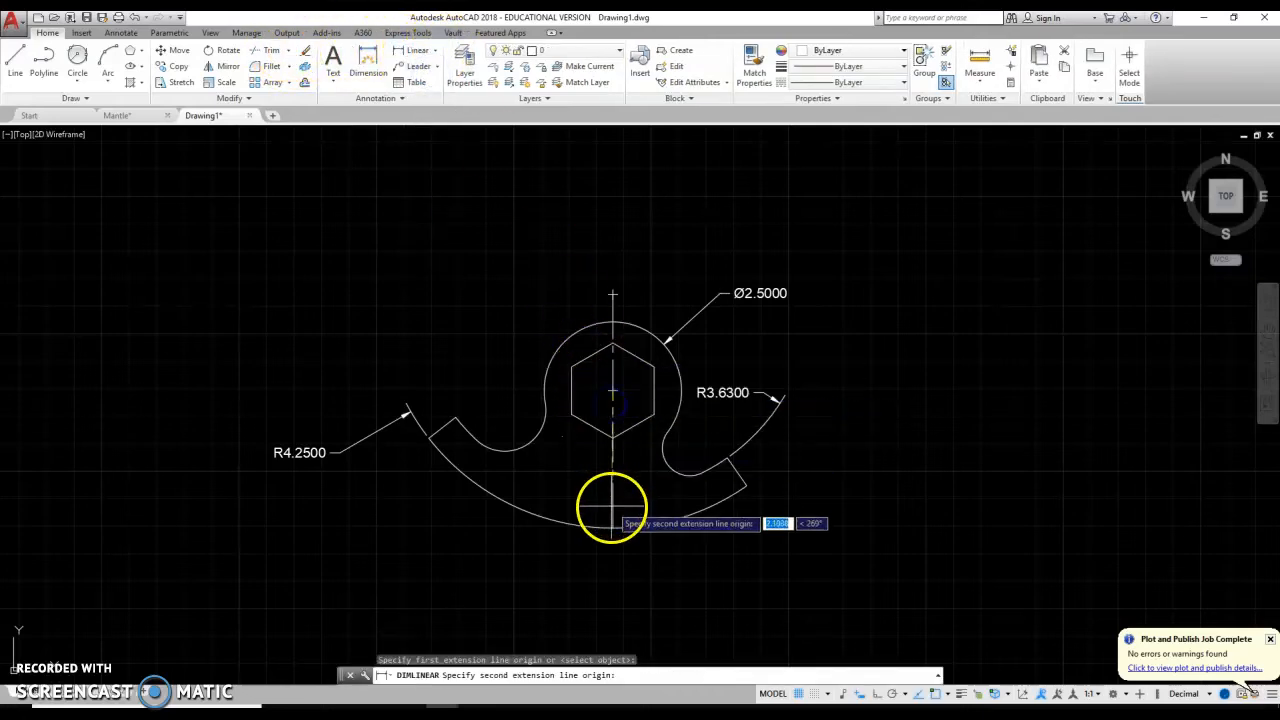
click(612, 510)
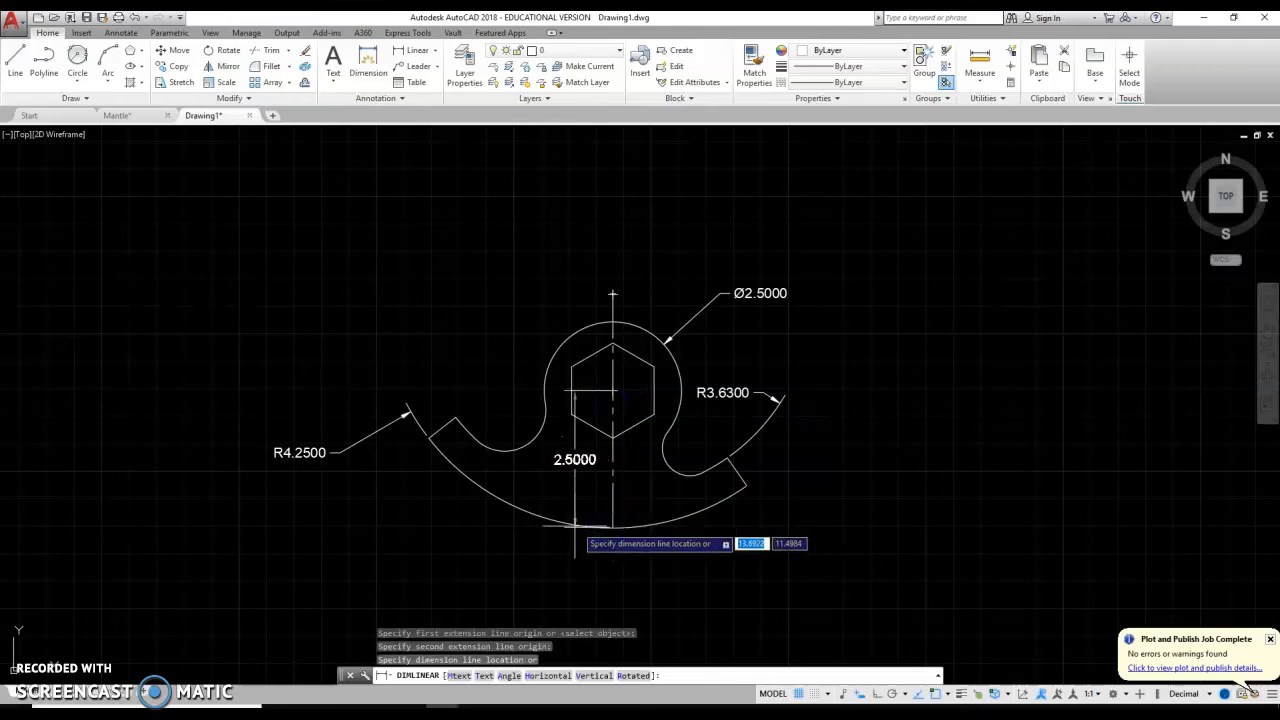
click(561, 522)
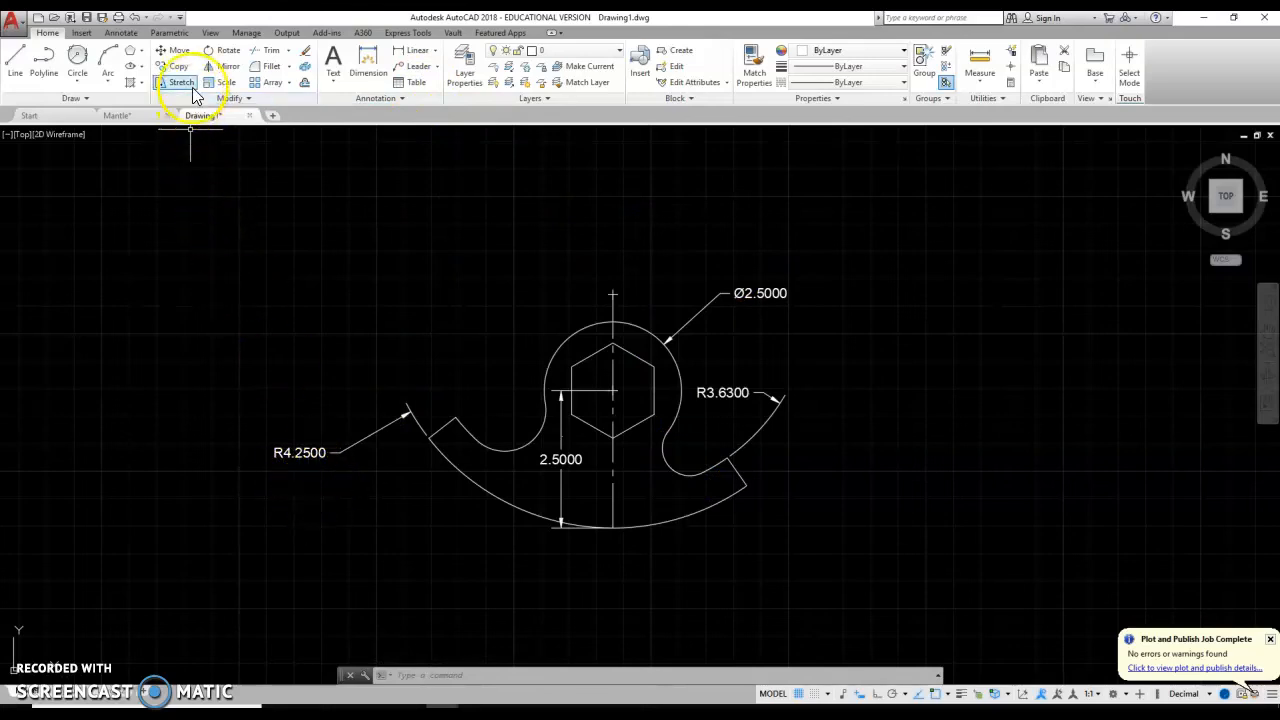
- Modify the Standard dimension style so that linear dimensions use a precision of 0.00
click(121, 33)
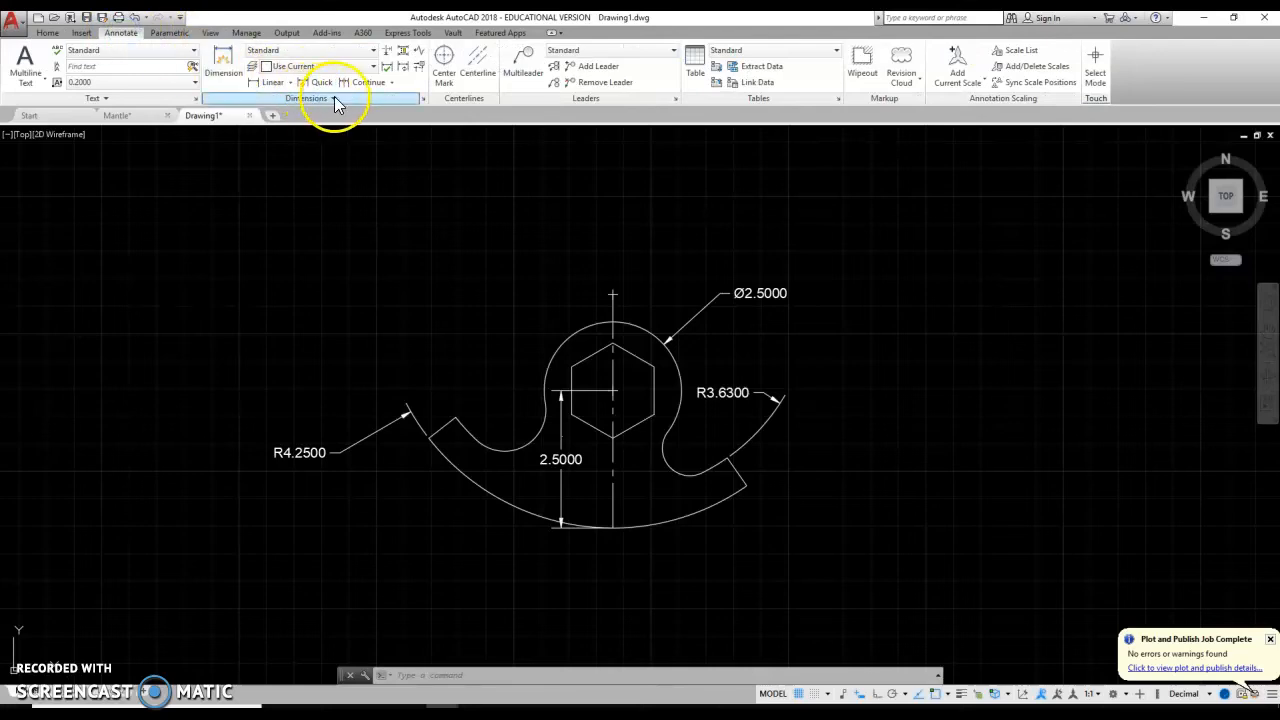
click(424, 98)
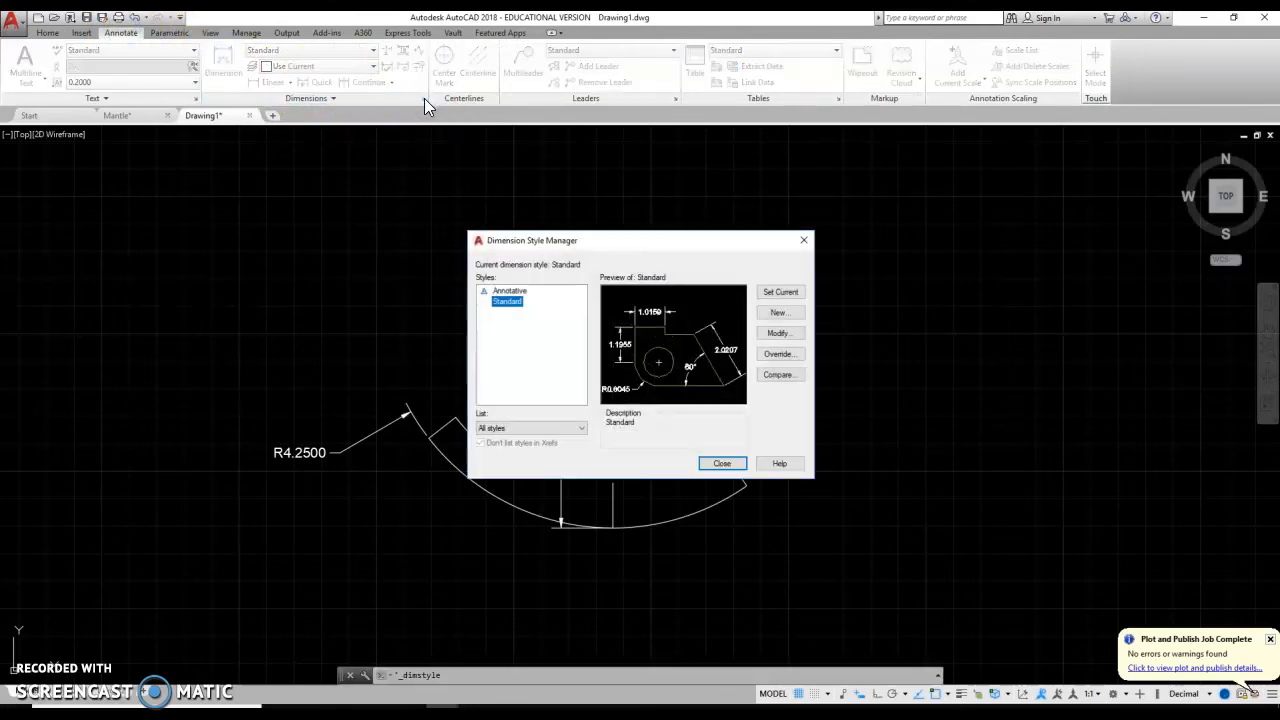
click(787, 333)
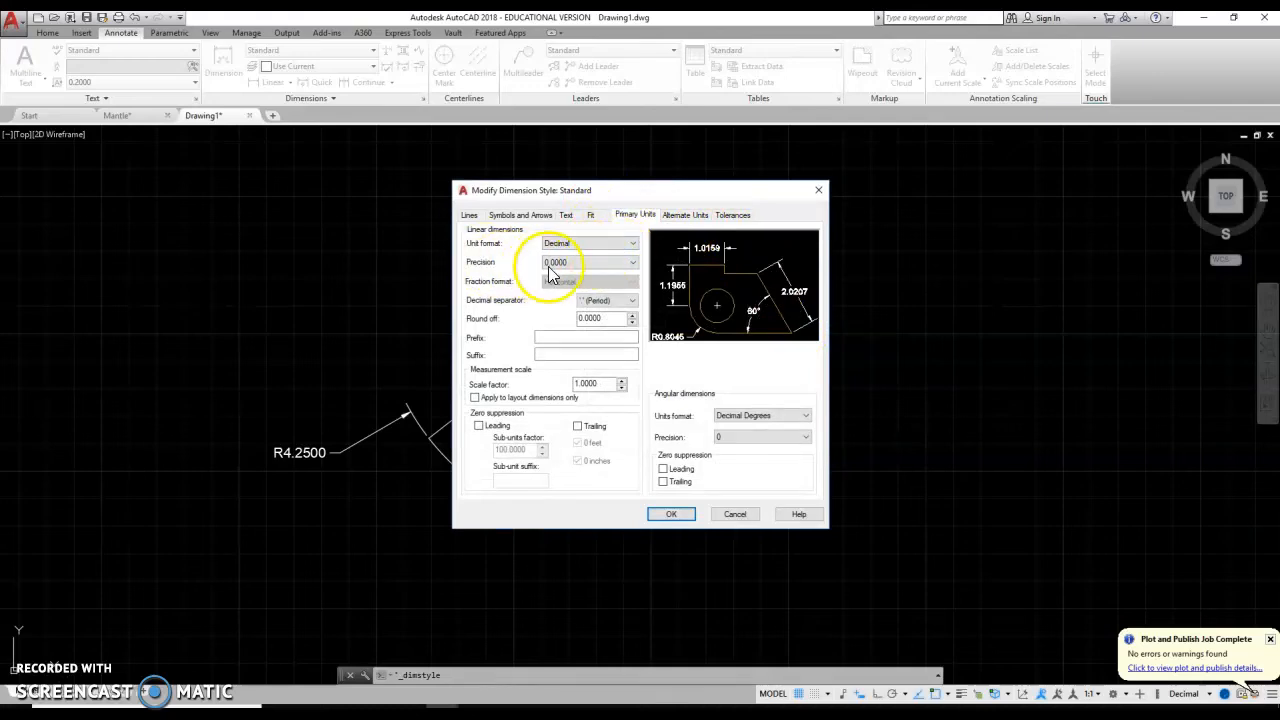
click(598, 288)
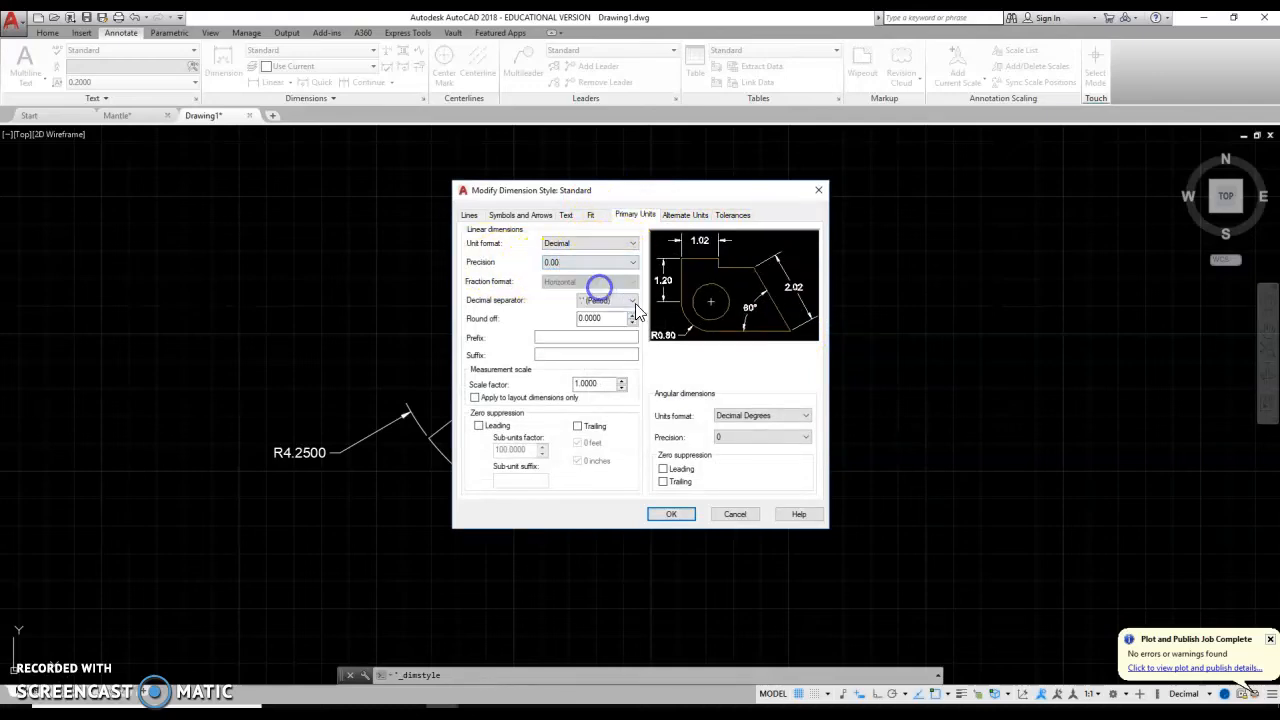
click(685, 516)
click(724, 464)
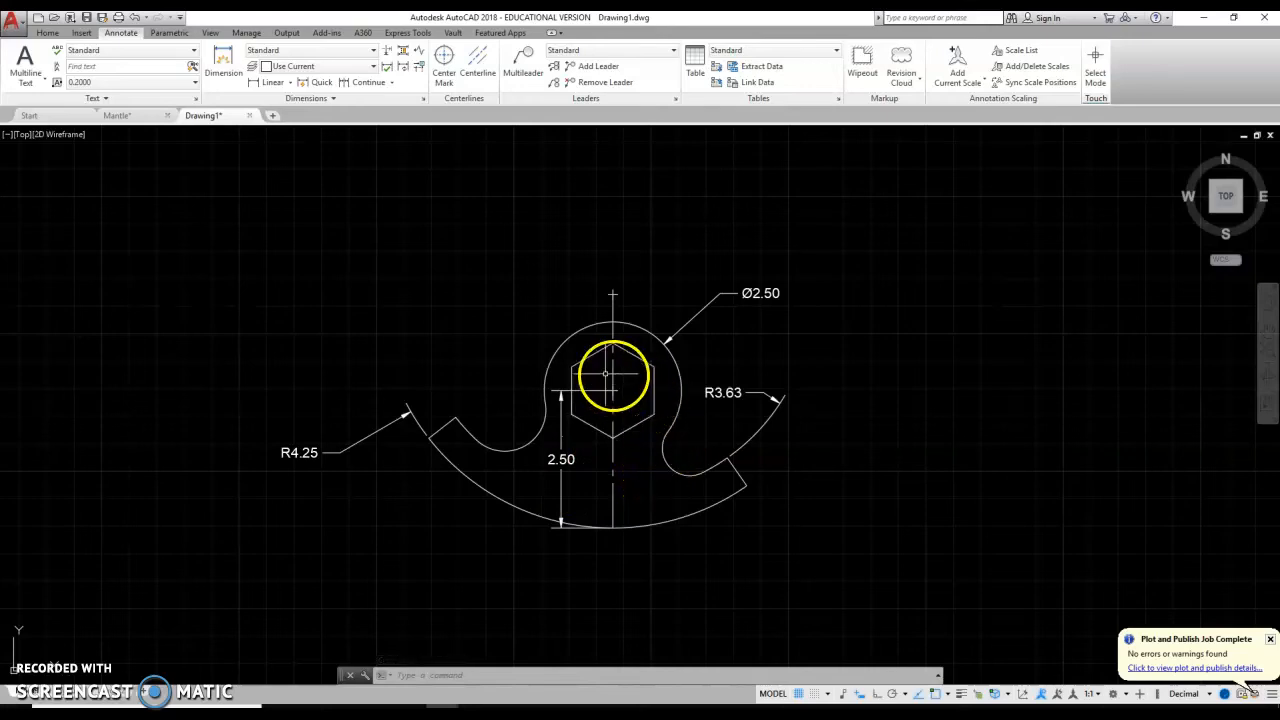
- Add a horizontal linear dimension across the hexagon's two vertical sides, placed above the part
click(48, 33)
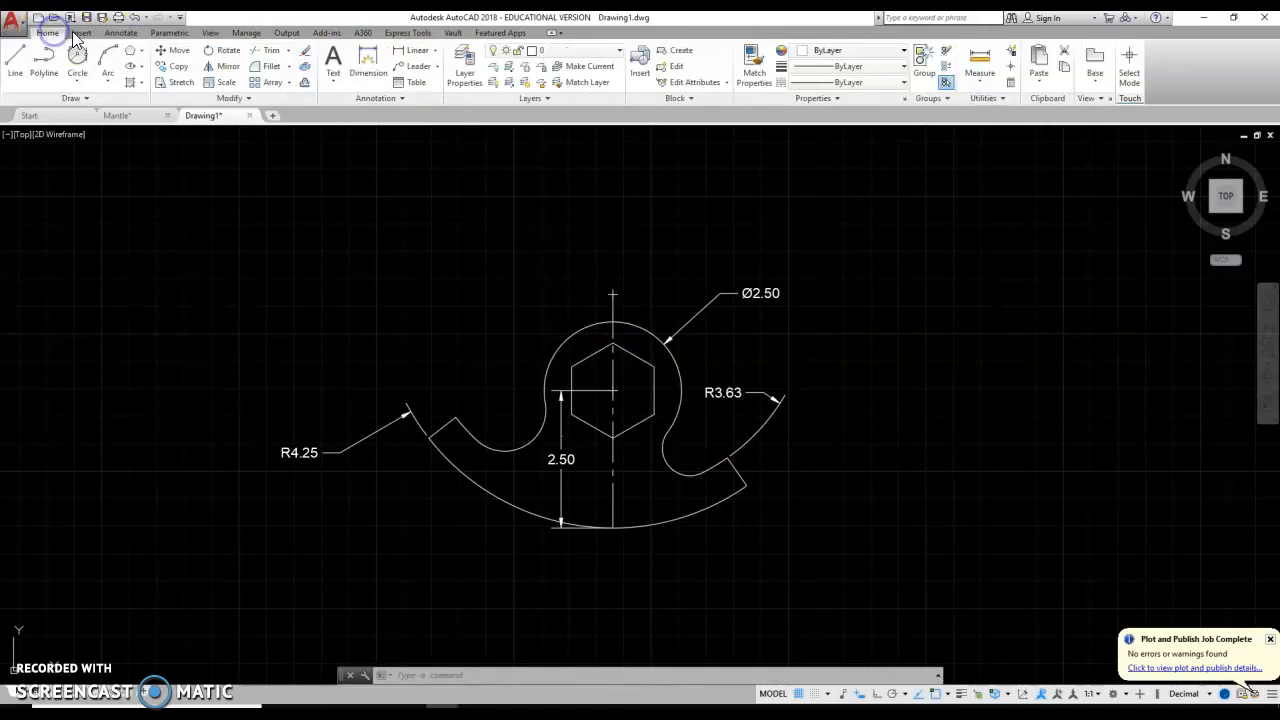
click(418, 51)
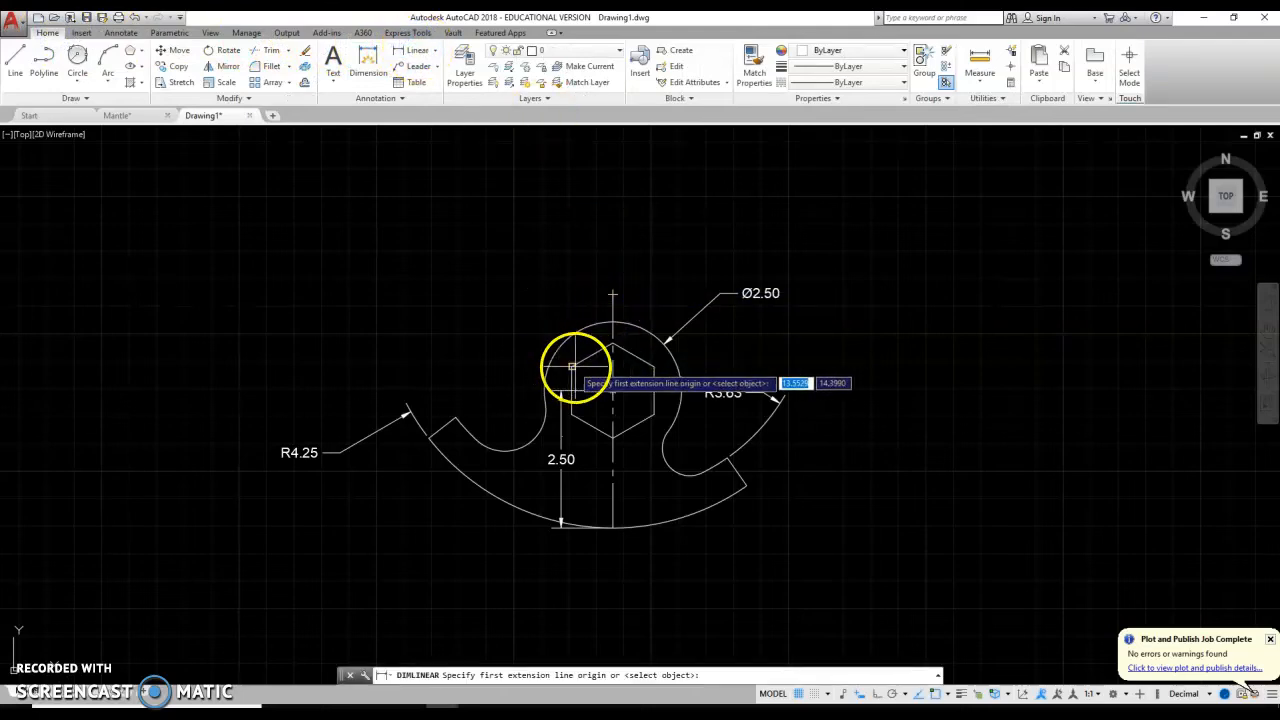
click(572, 367)
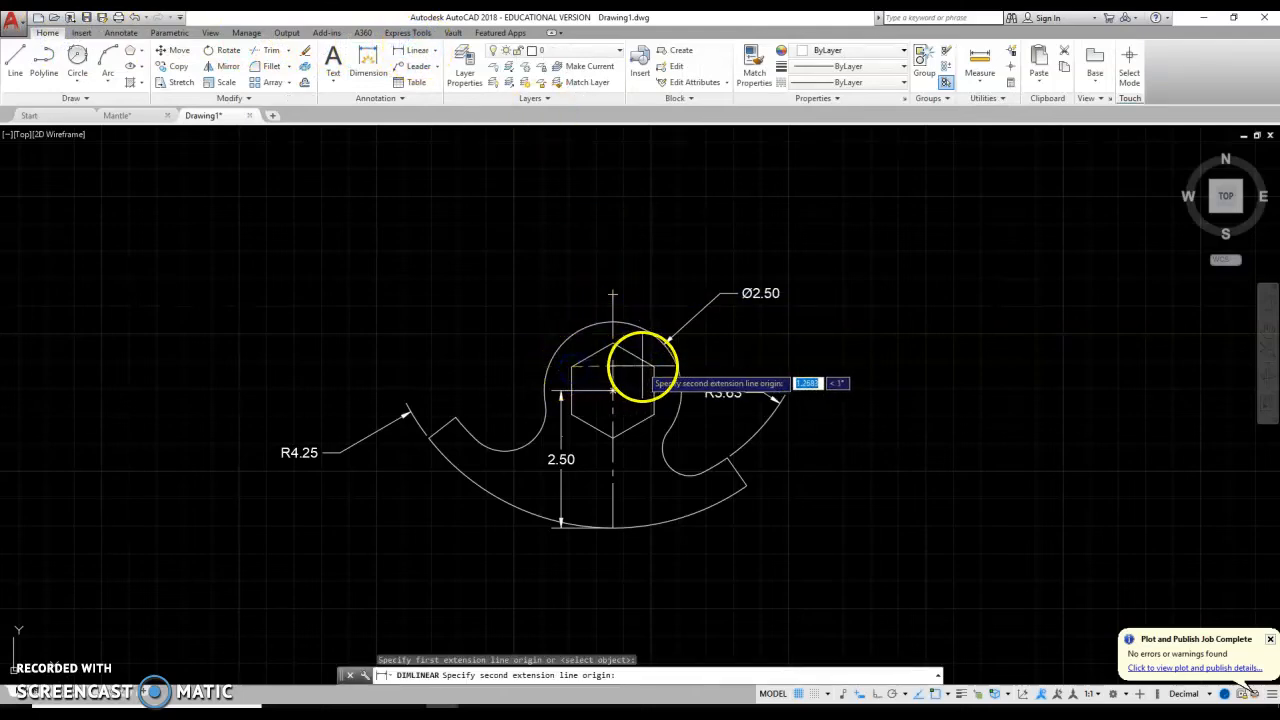
click(653, 366)
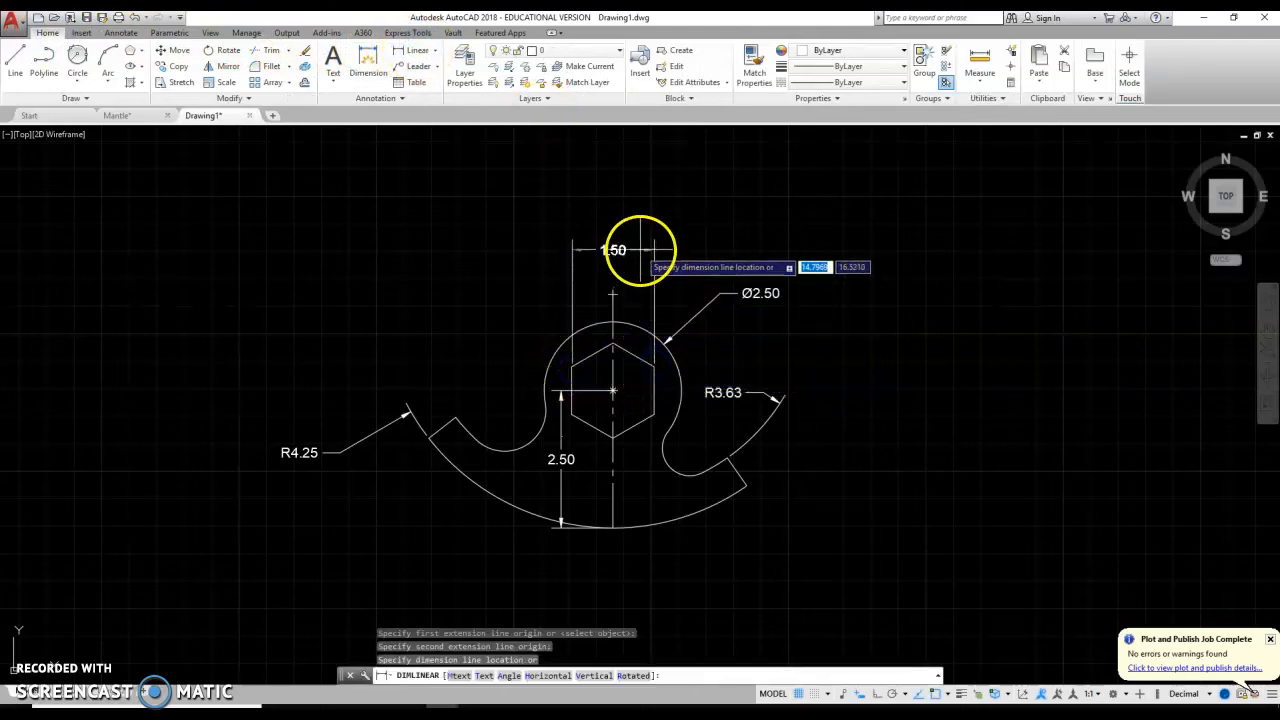
click(634, 250)
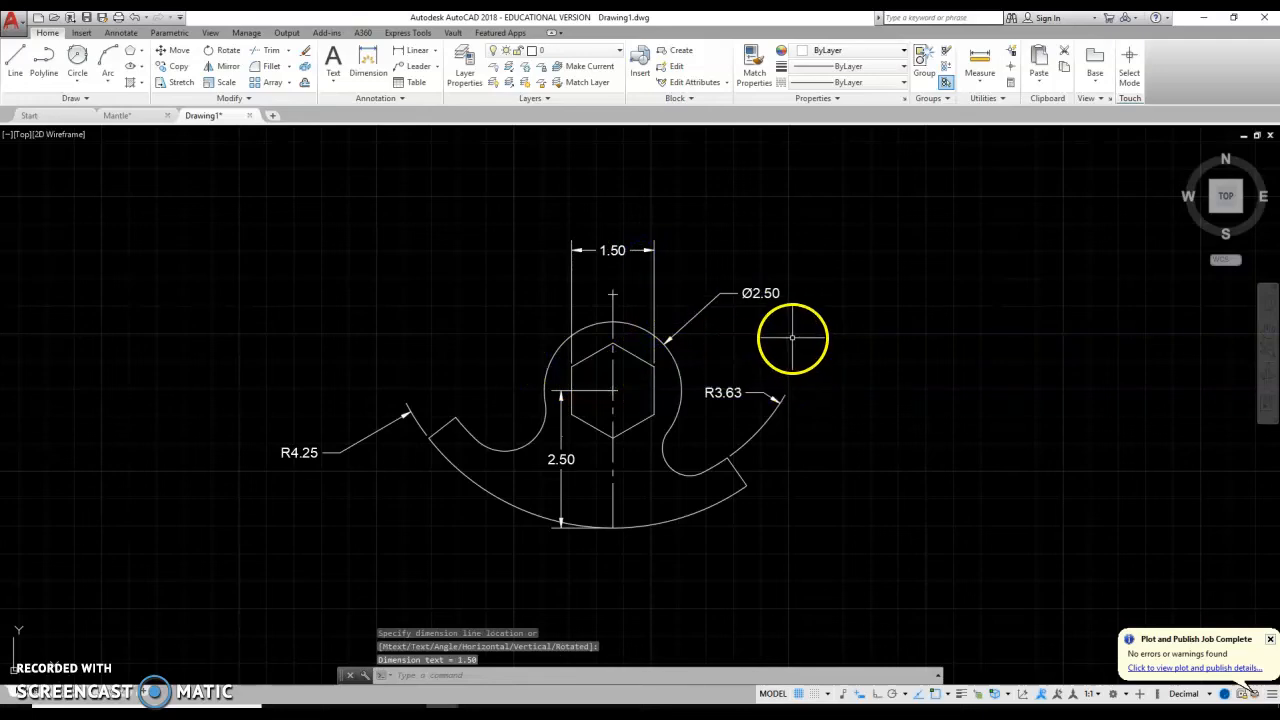
key(Escape)
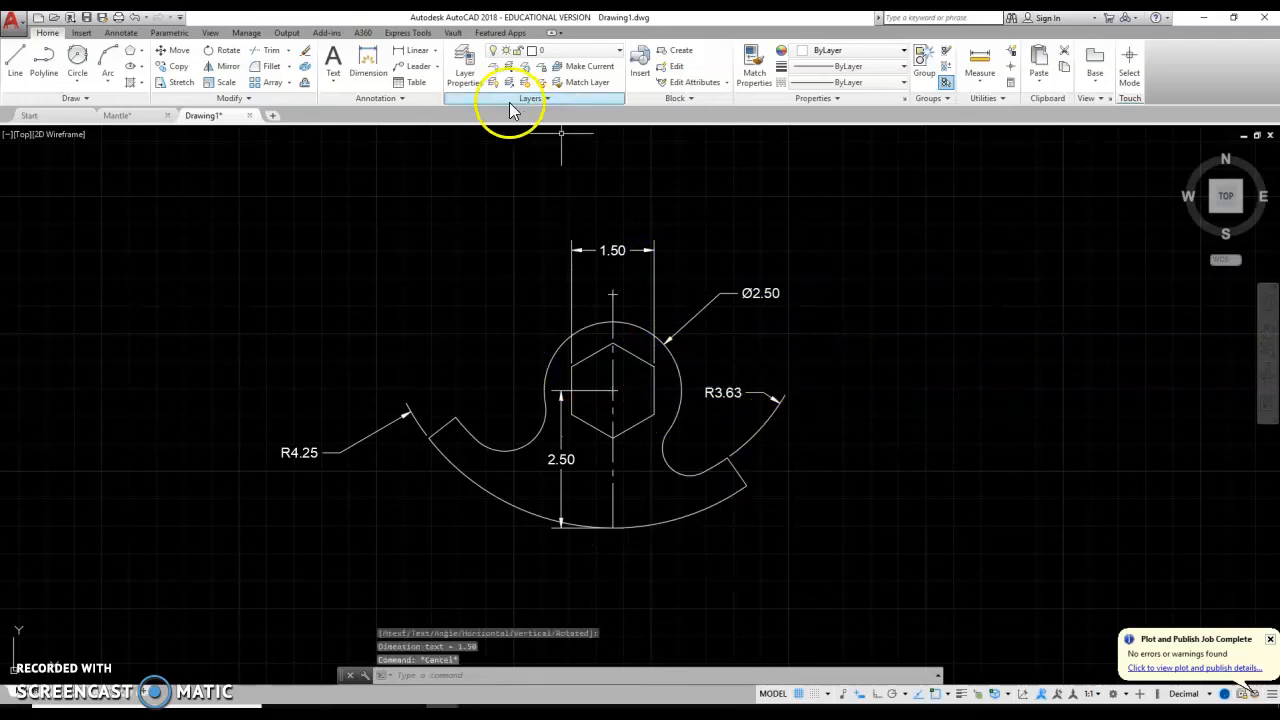
click(343, 79)
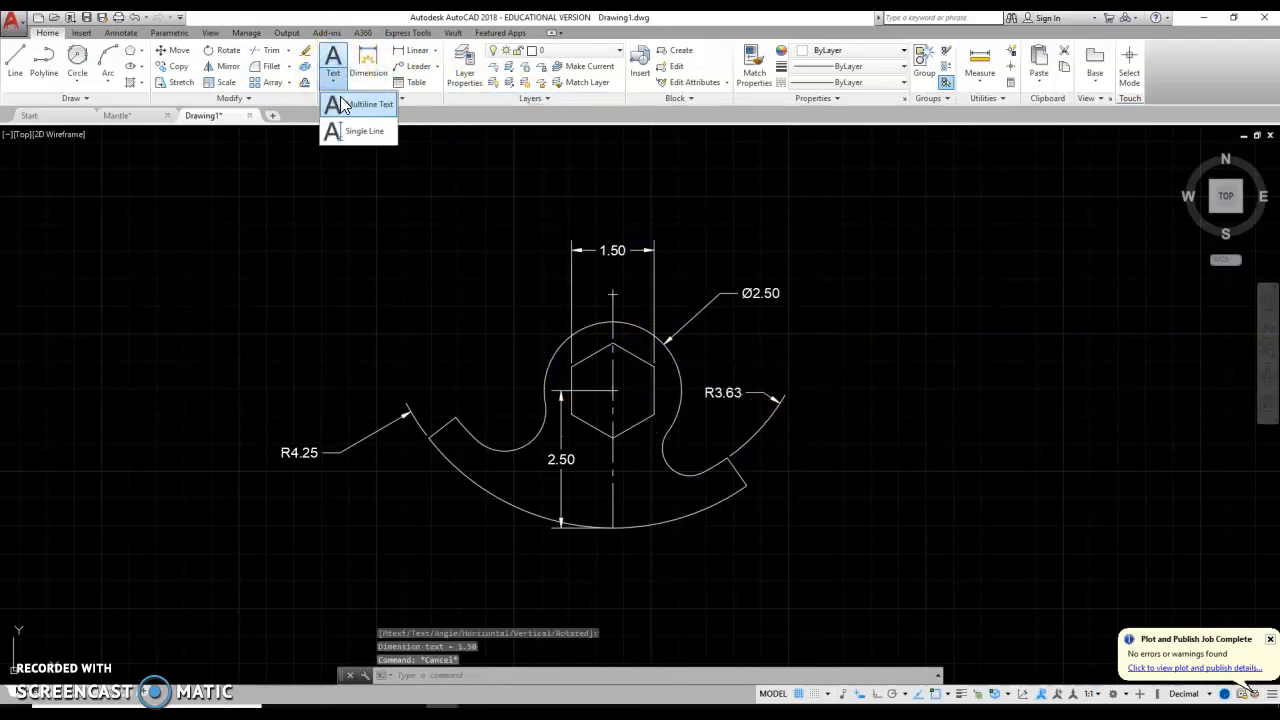
click(343, 104)
scroll(477, 212, down, 2)
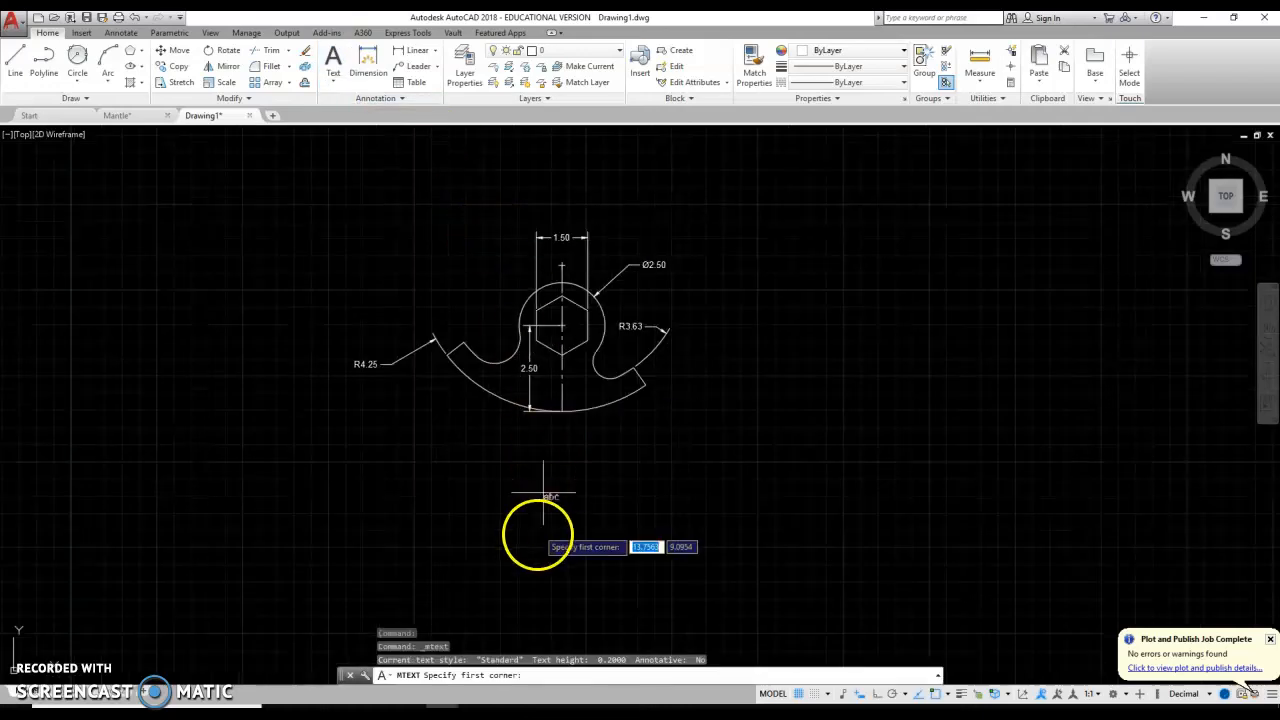
click(460, 444)
click(635, 488)
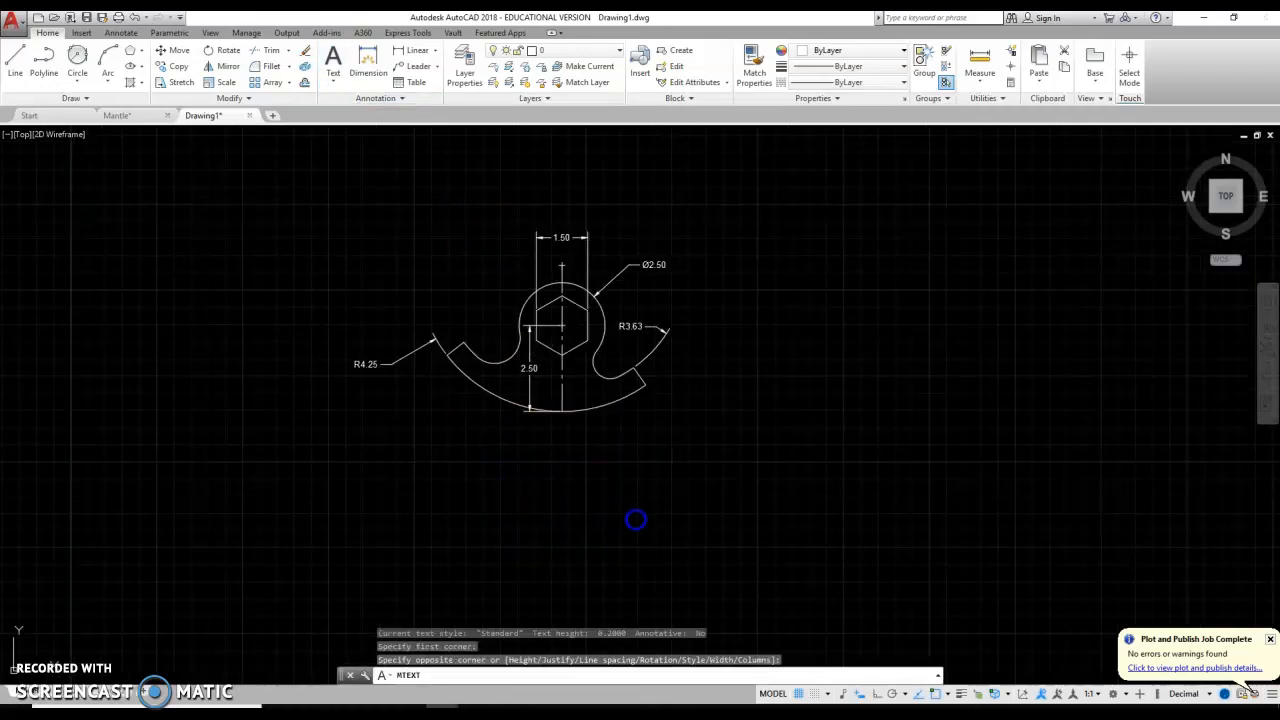
click(390, 480)
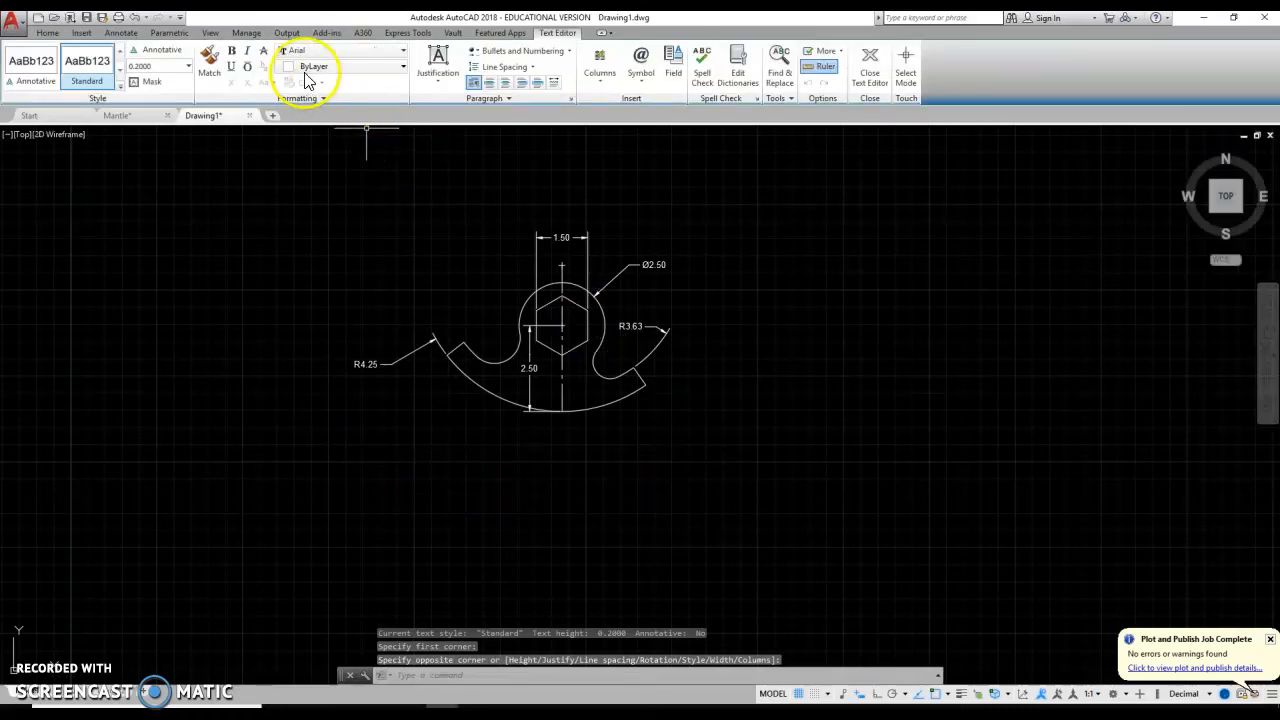
click(338, 88)
click(343, 129)
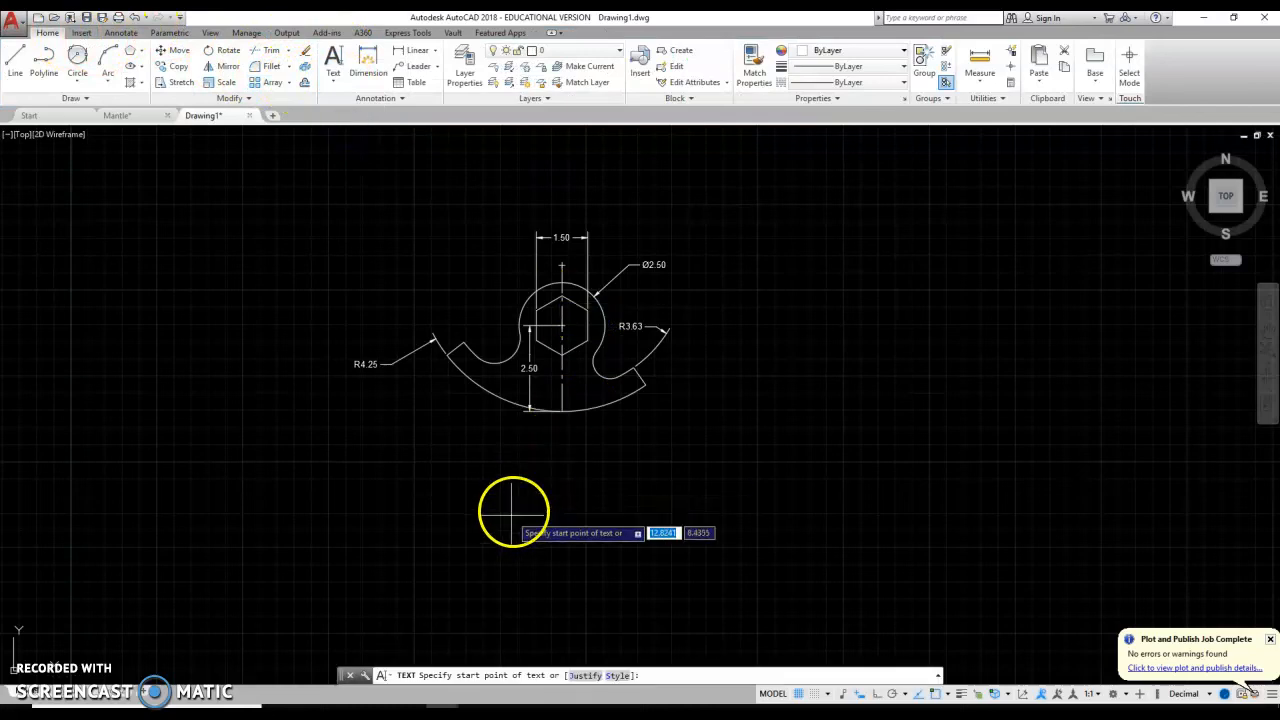
click(475, 463)
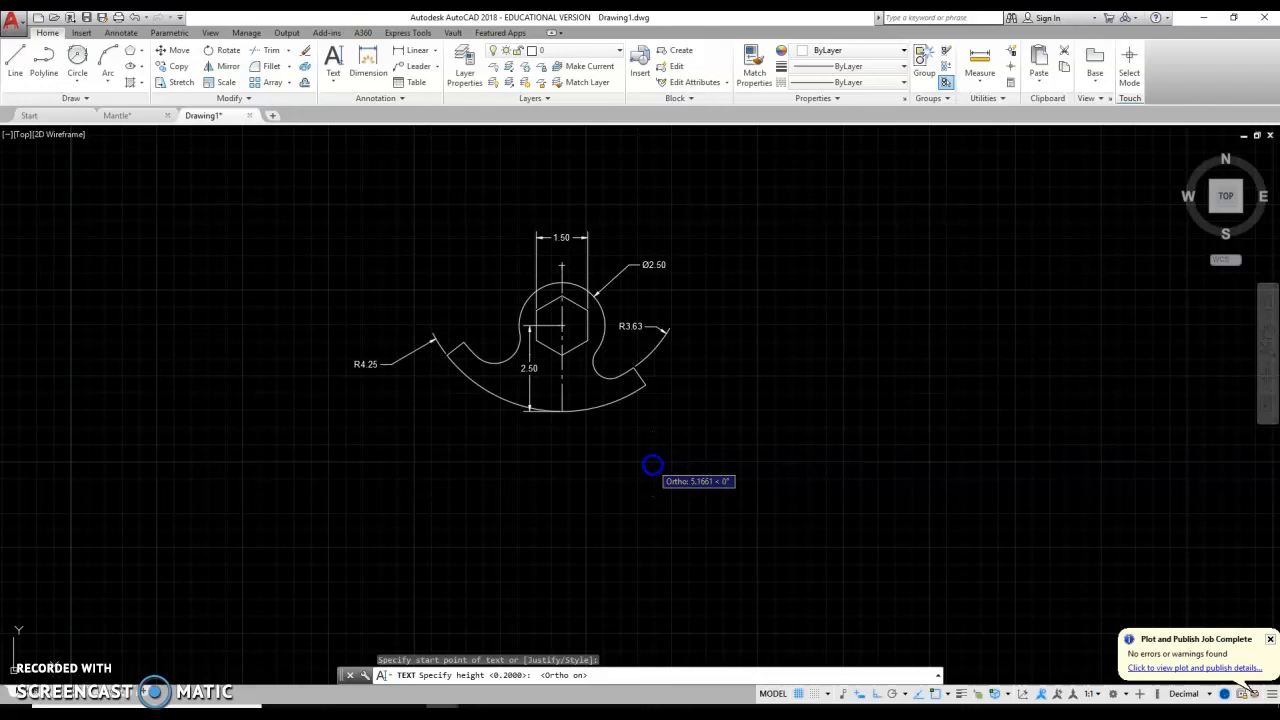
click(653, 465)
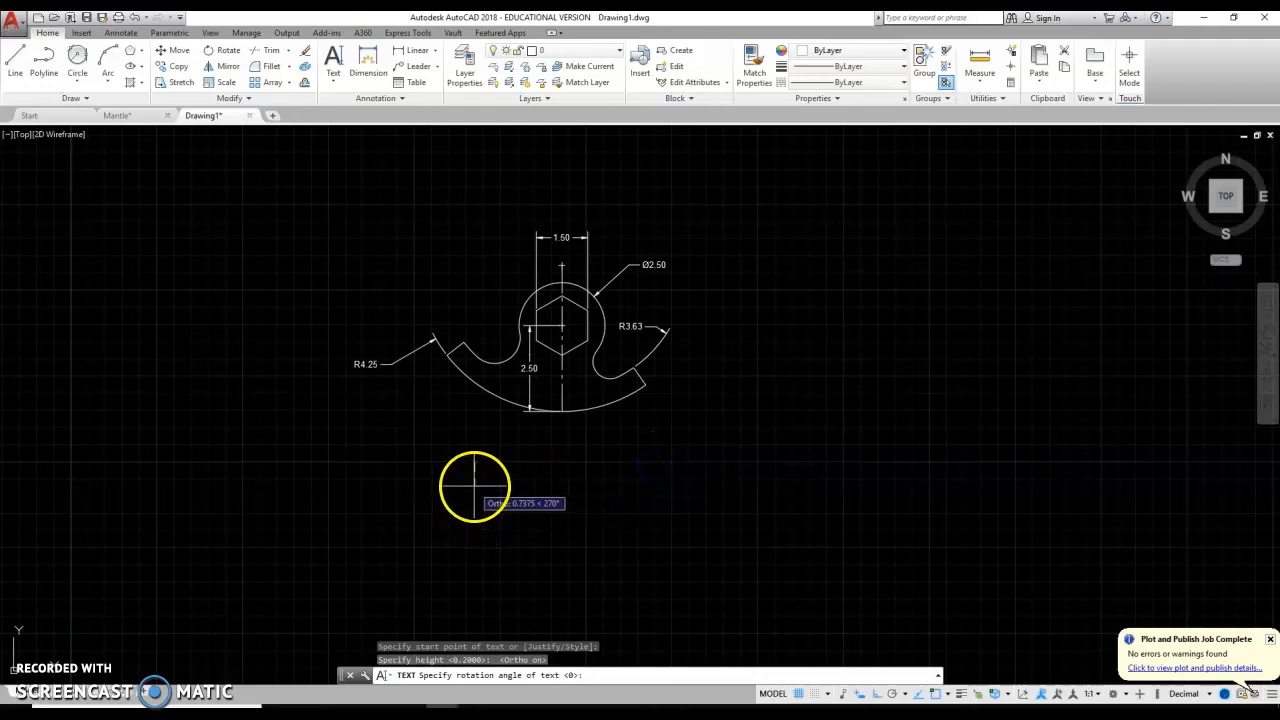
click(527, 487)
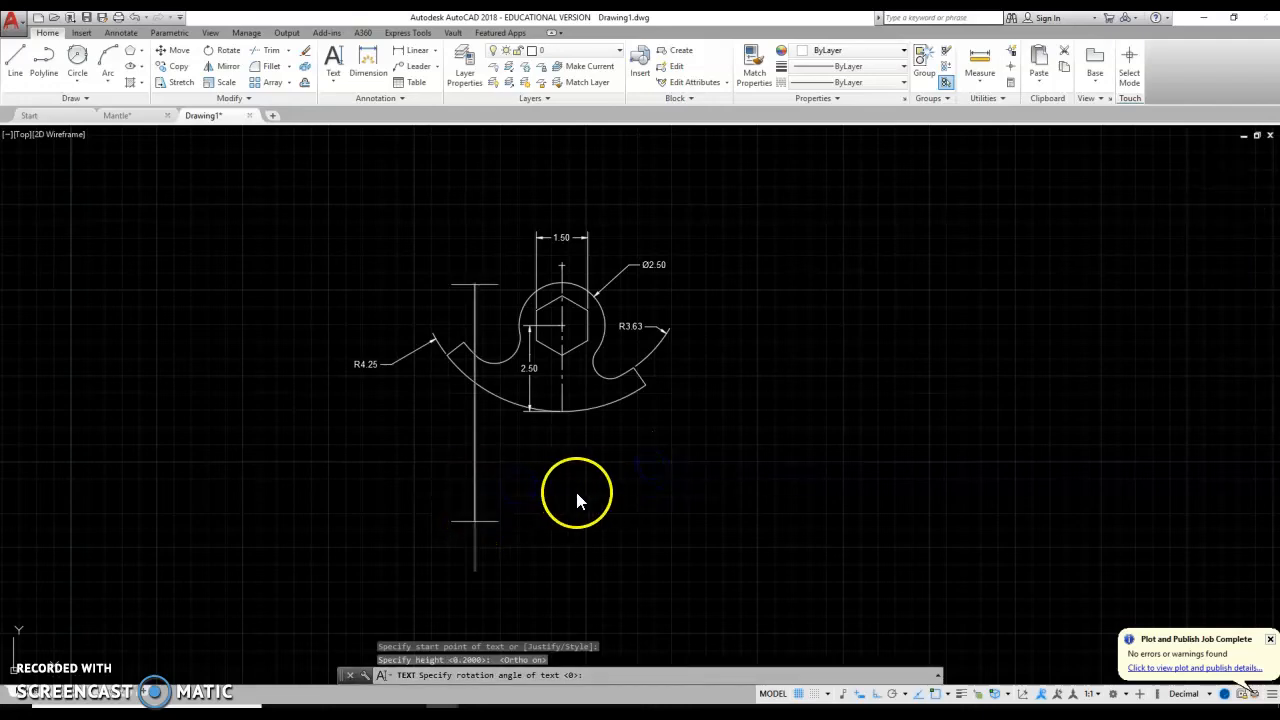
right_click(475, 443)
click(476, 458)
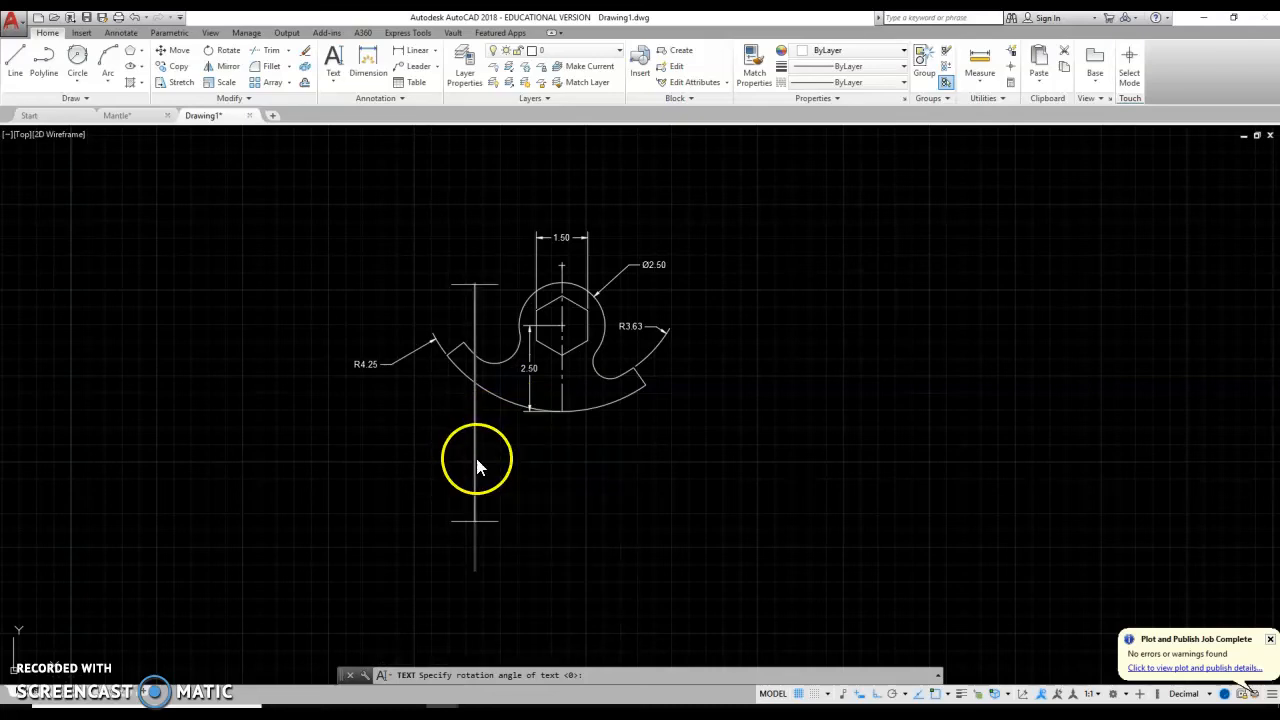
click(541, 385)
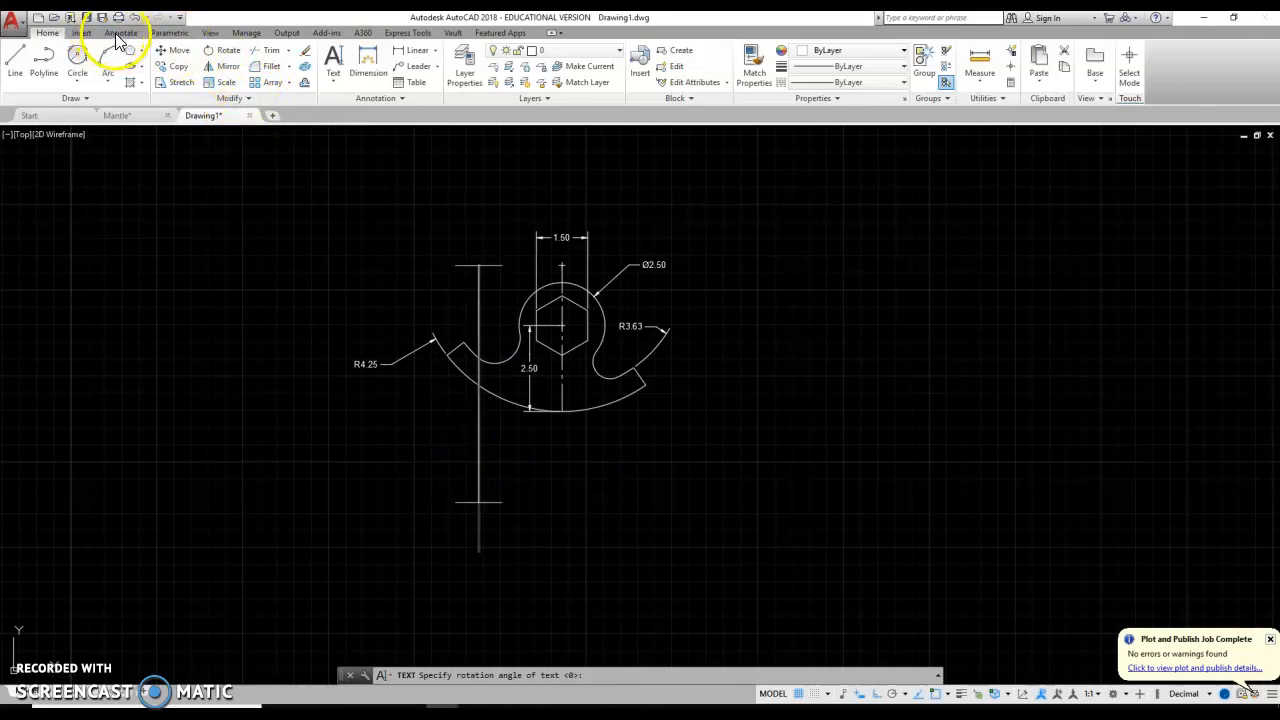
key(Escape)
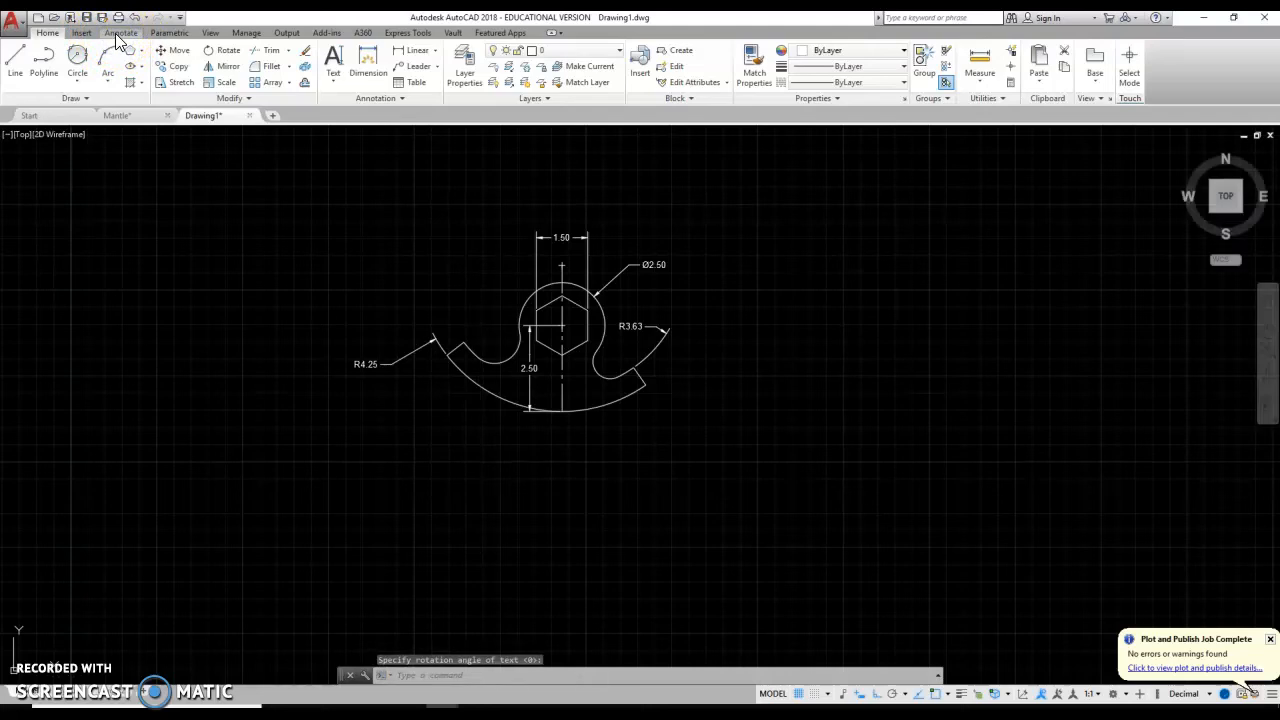
click(118, 34)
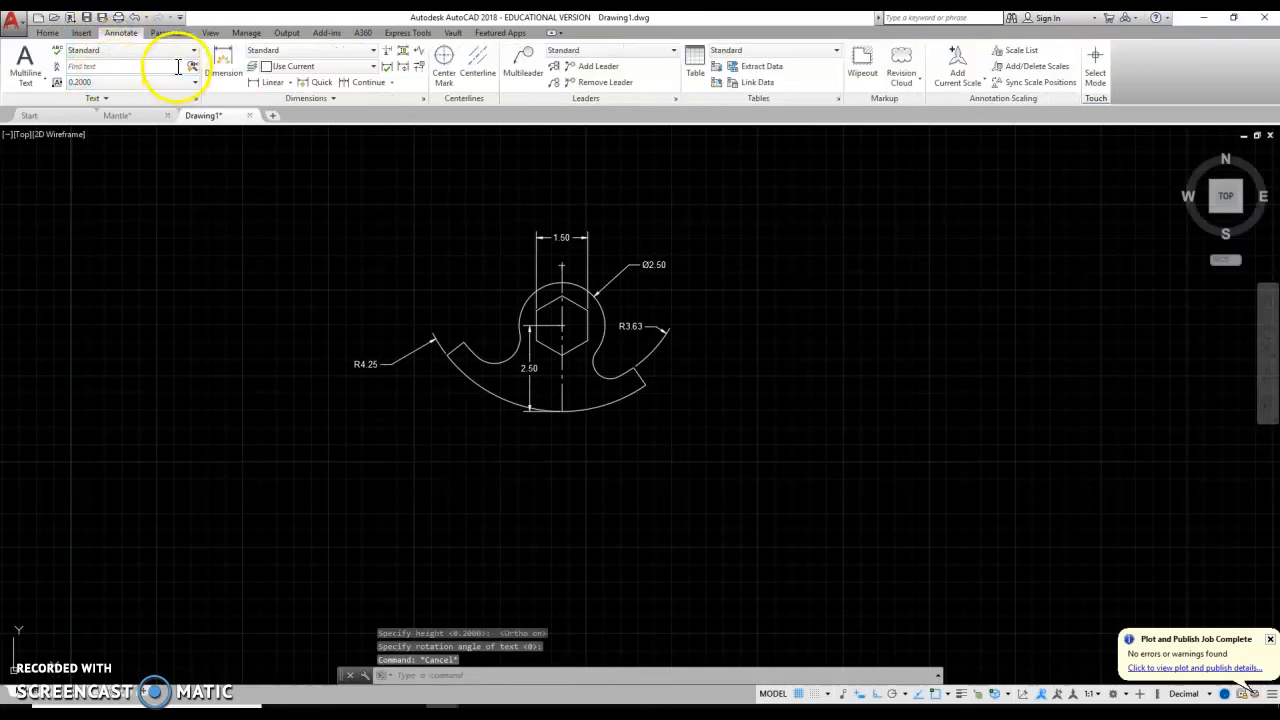
click(49, 34)
- Add the multiline text "PROBLEM 3-10" just below the part
click(333, 82)
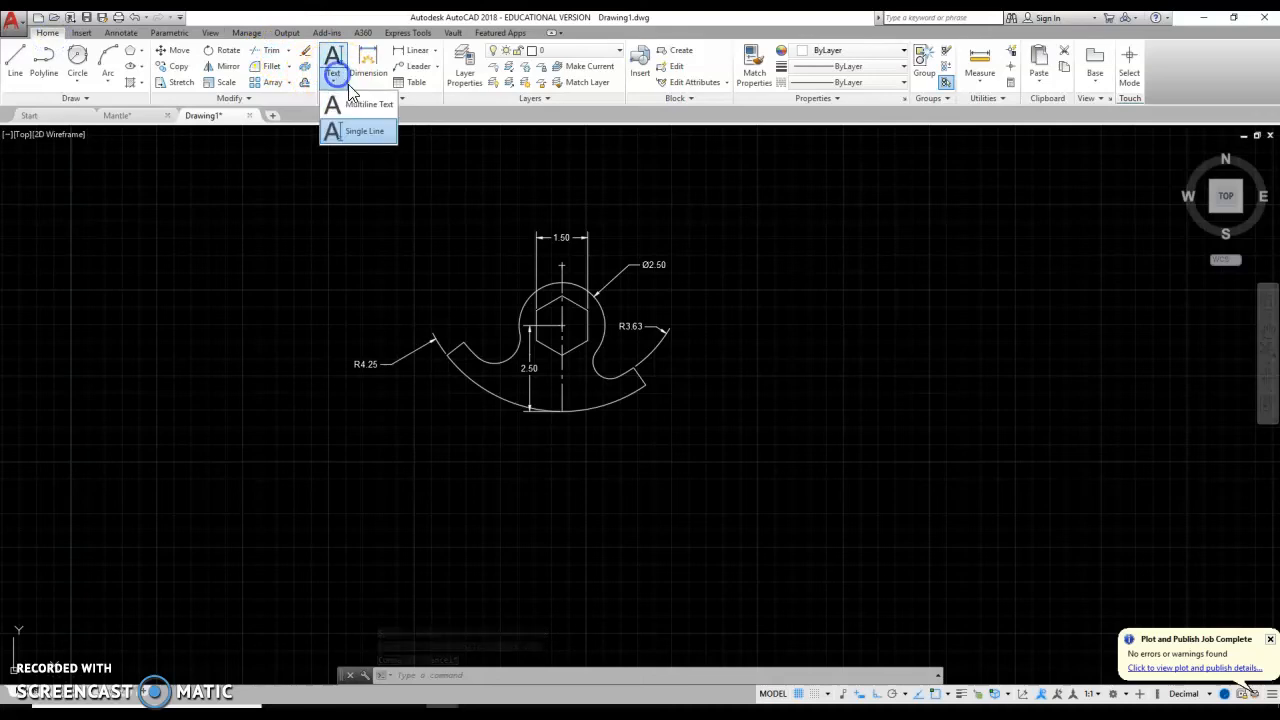
click(340, 106)
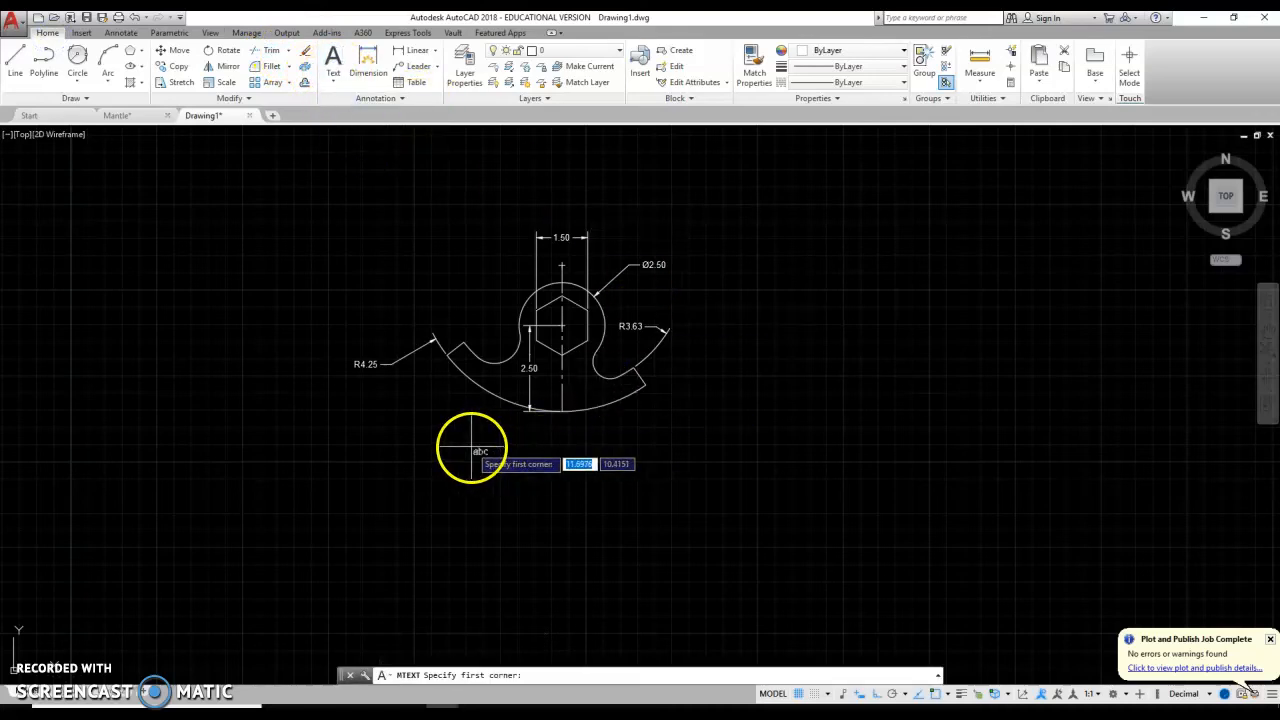
click(470, 447)
click(660, 503)
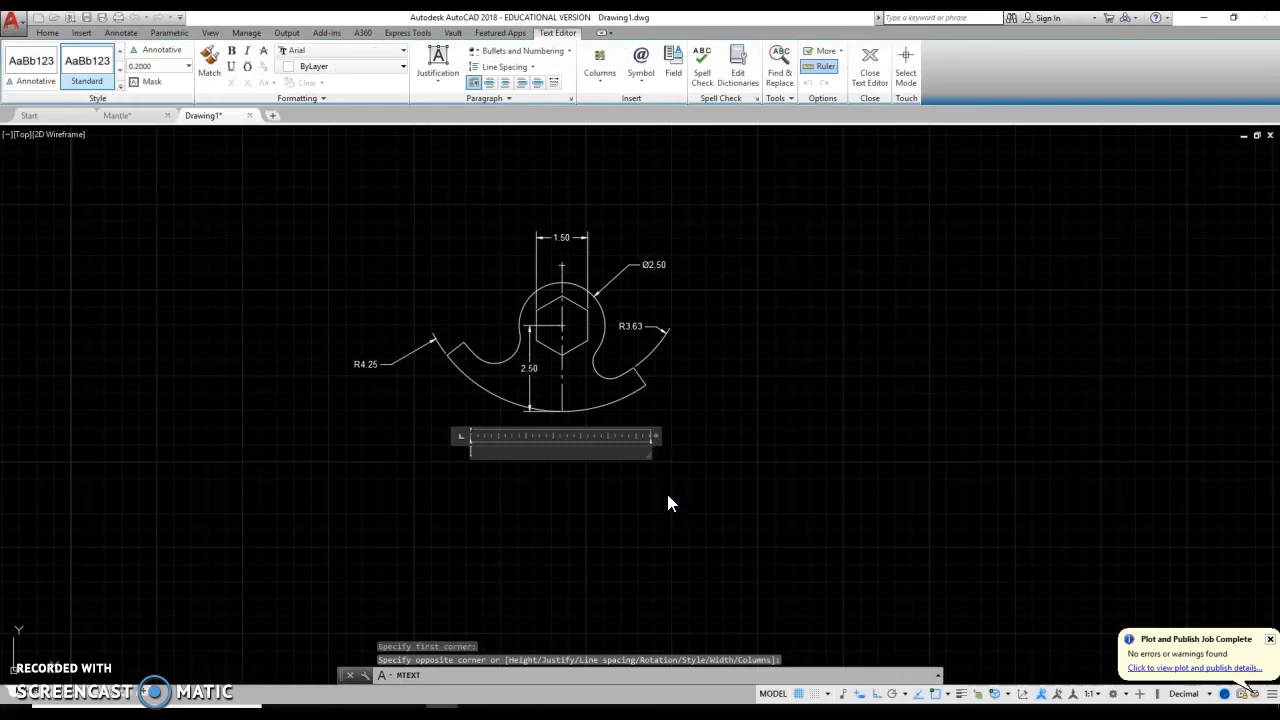
text(Pr)
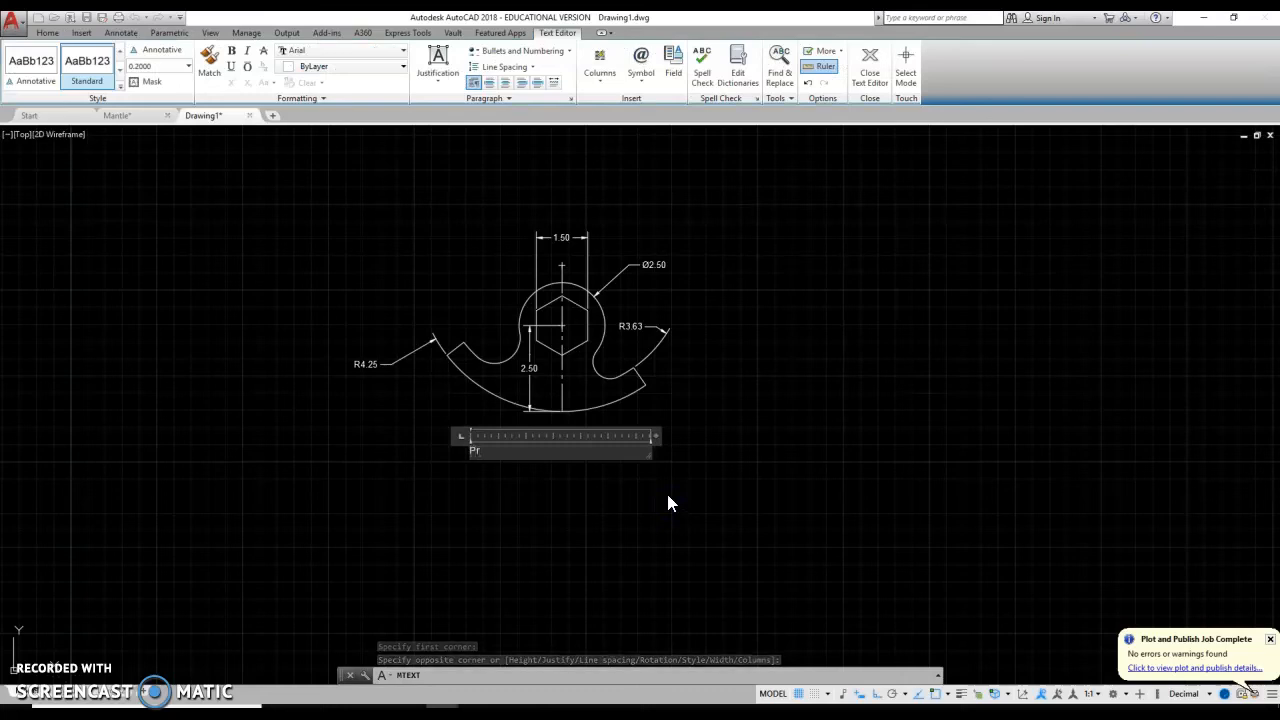
key(BackSpace)
key(BackSpace)
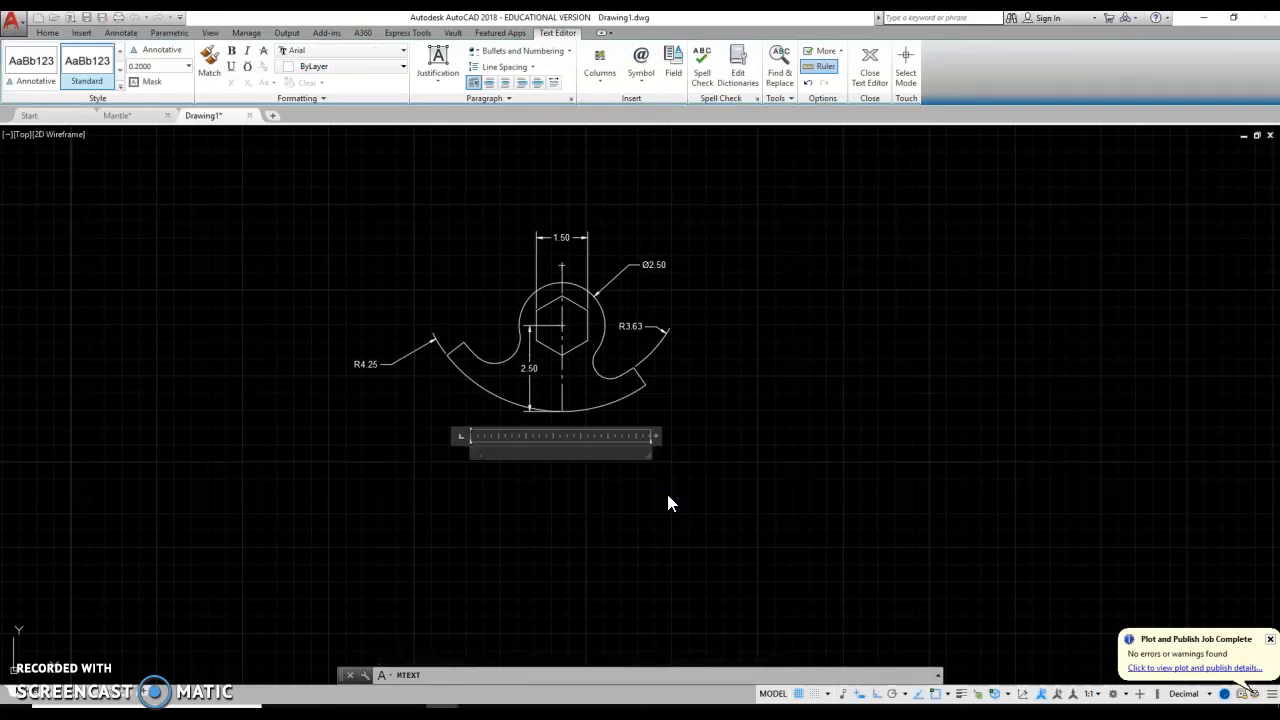
text(PROBLEM 3-10)
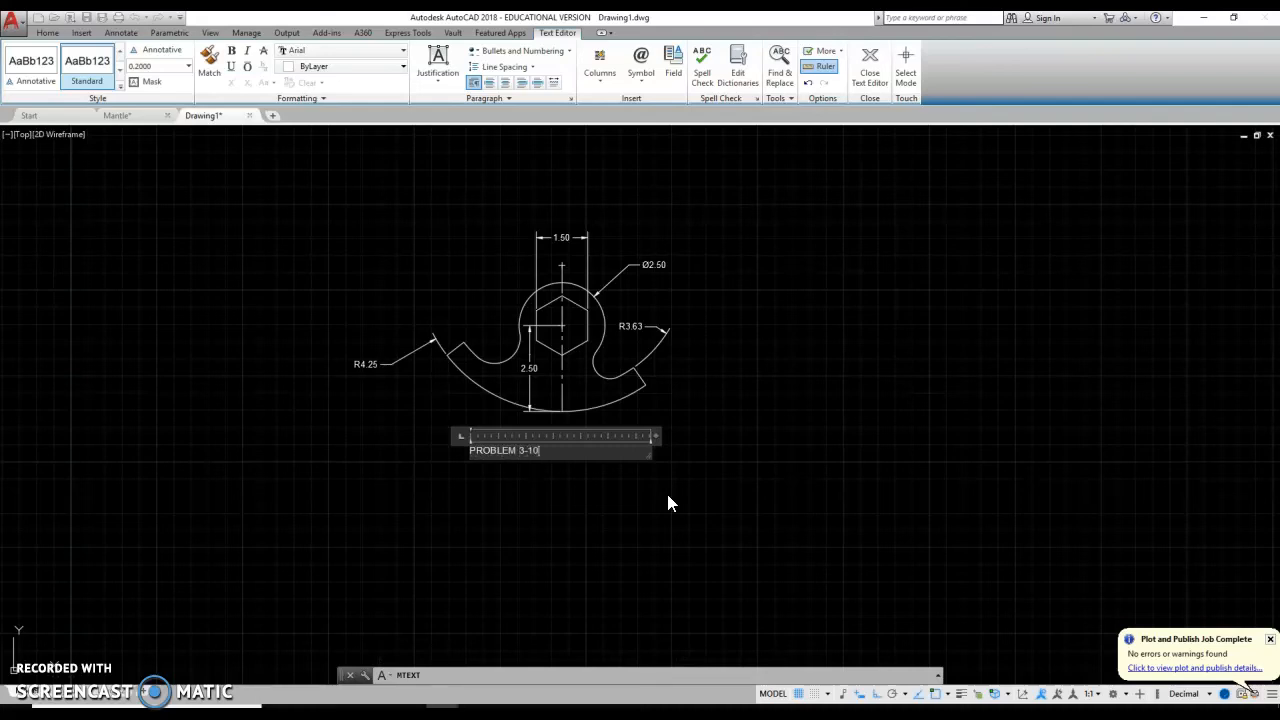
click(554, 510)
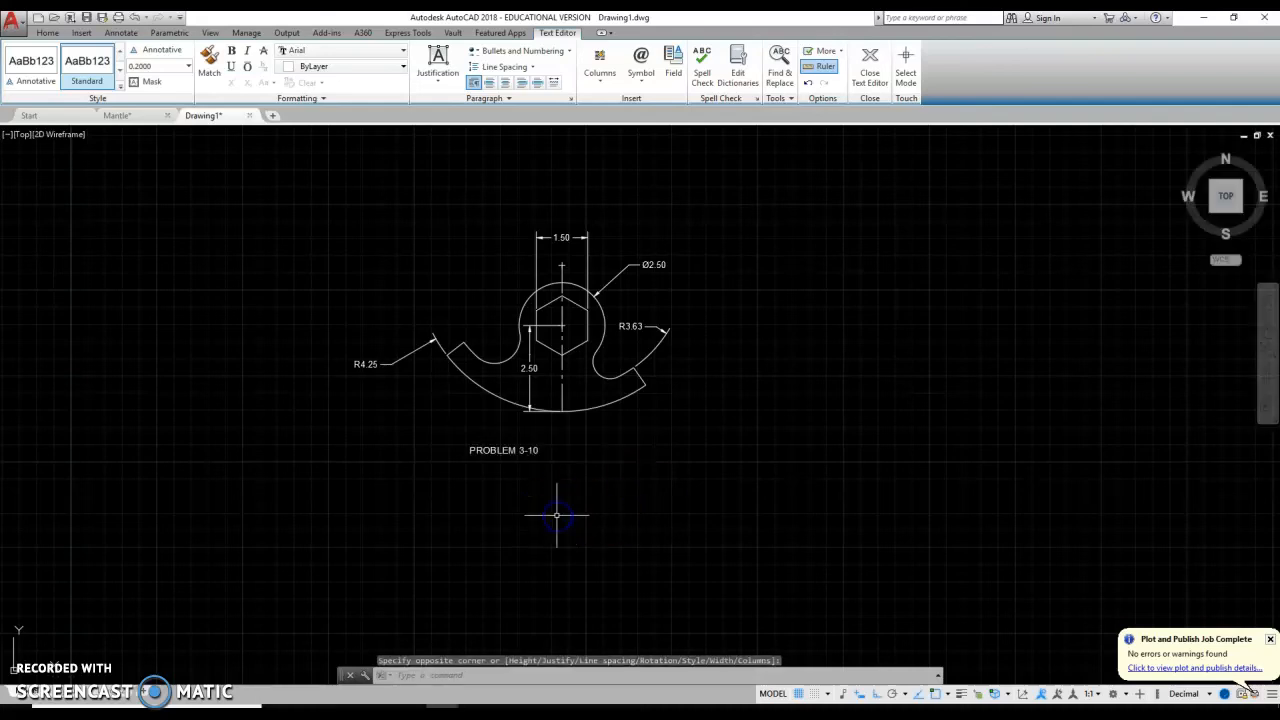
- Set the text height of the "PROBLEM 3-10" label to 0.5000
click(474, 450)
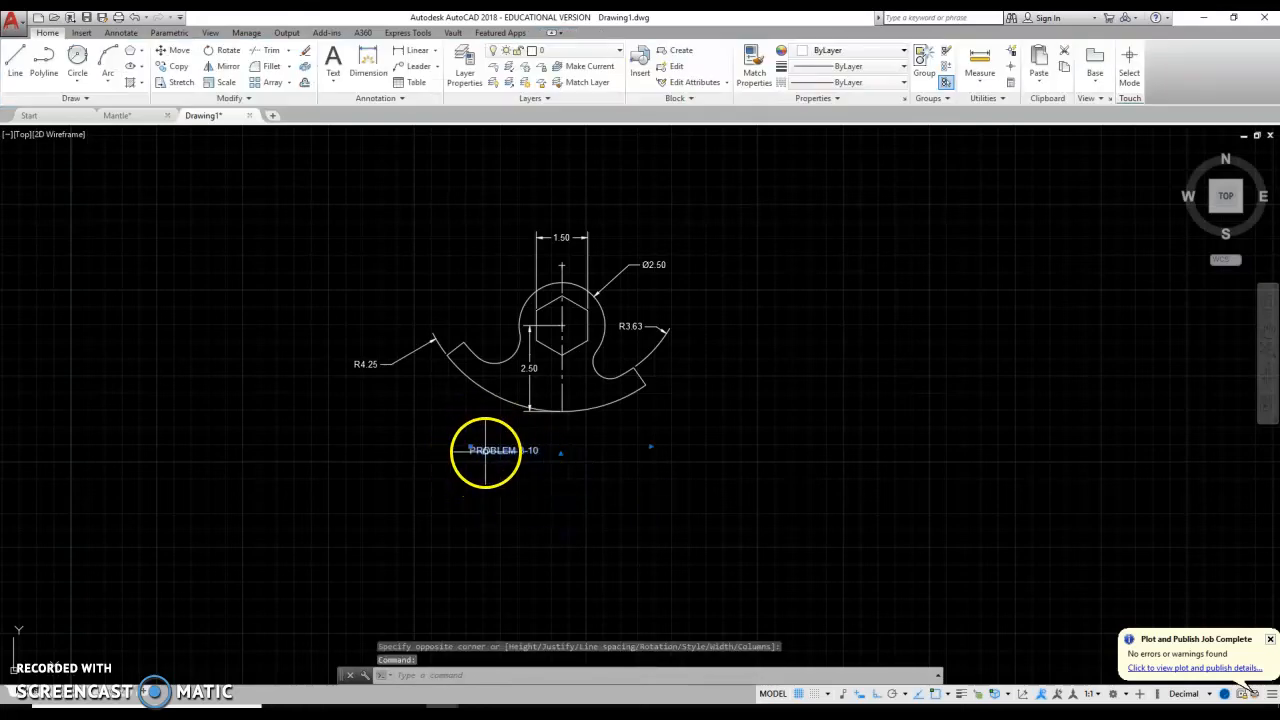
right_click(485, 452)
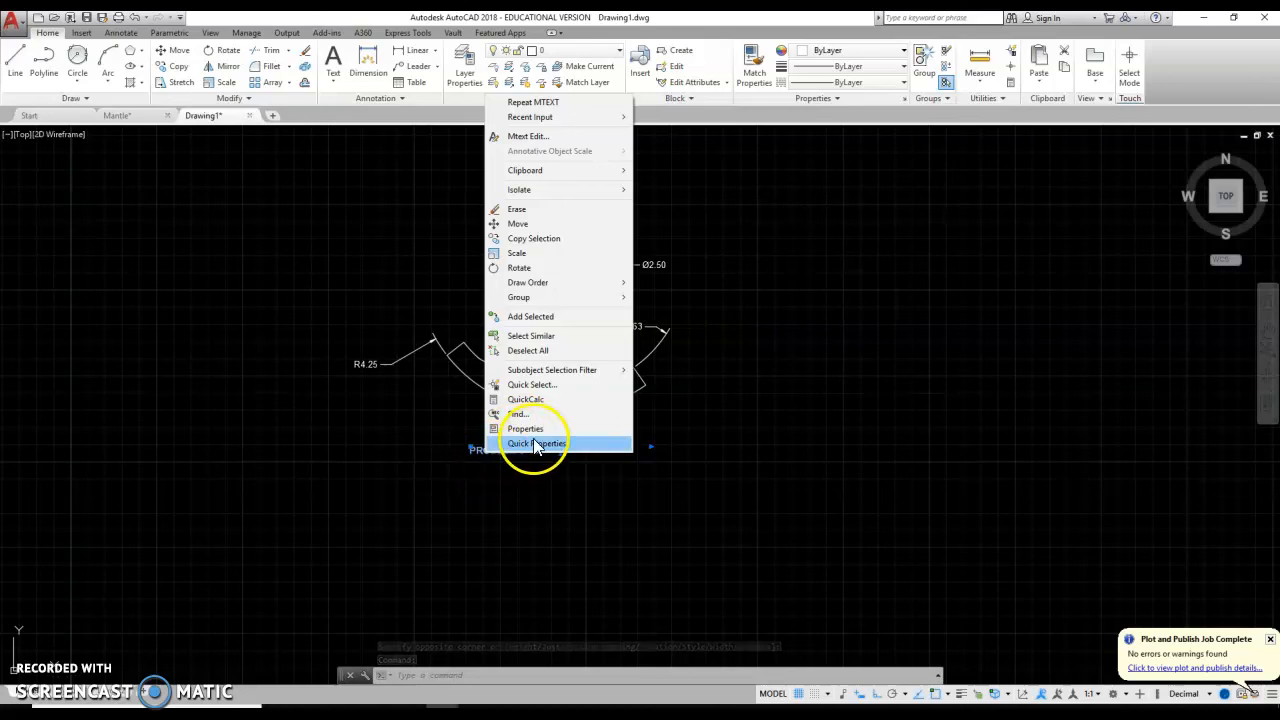
click(527, 430)
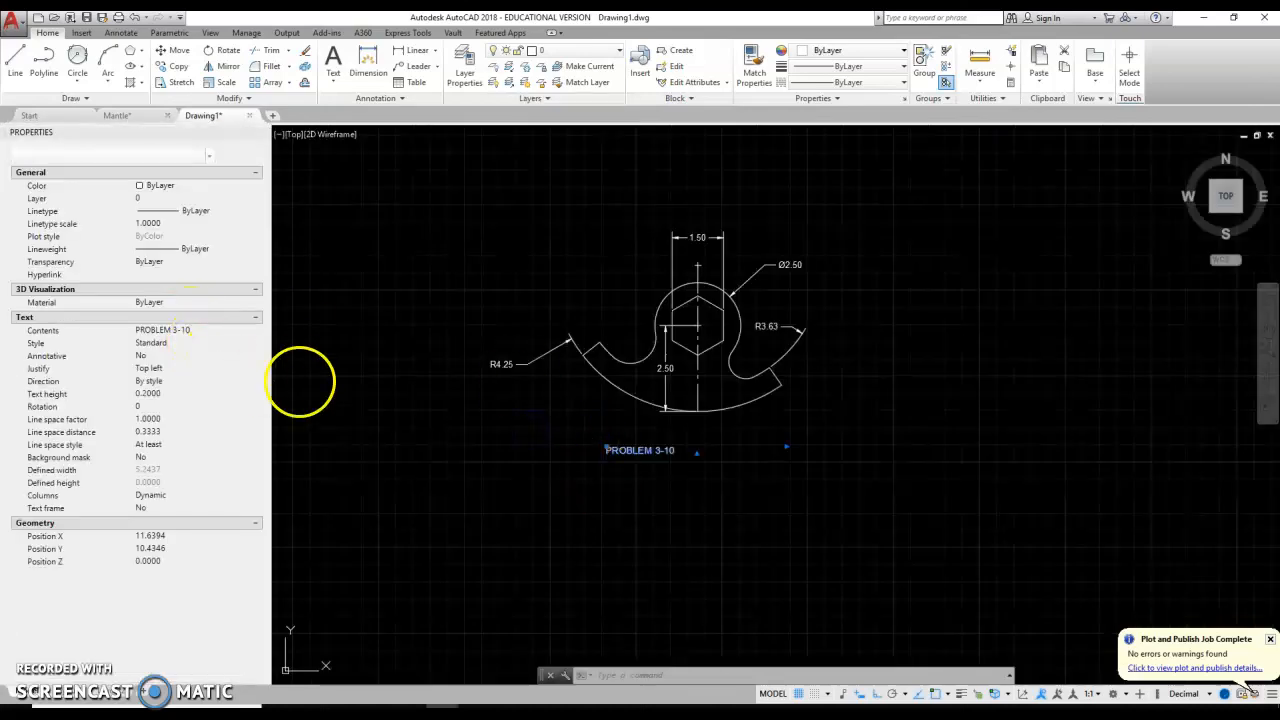
click(148, 394)
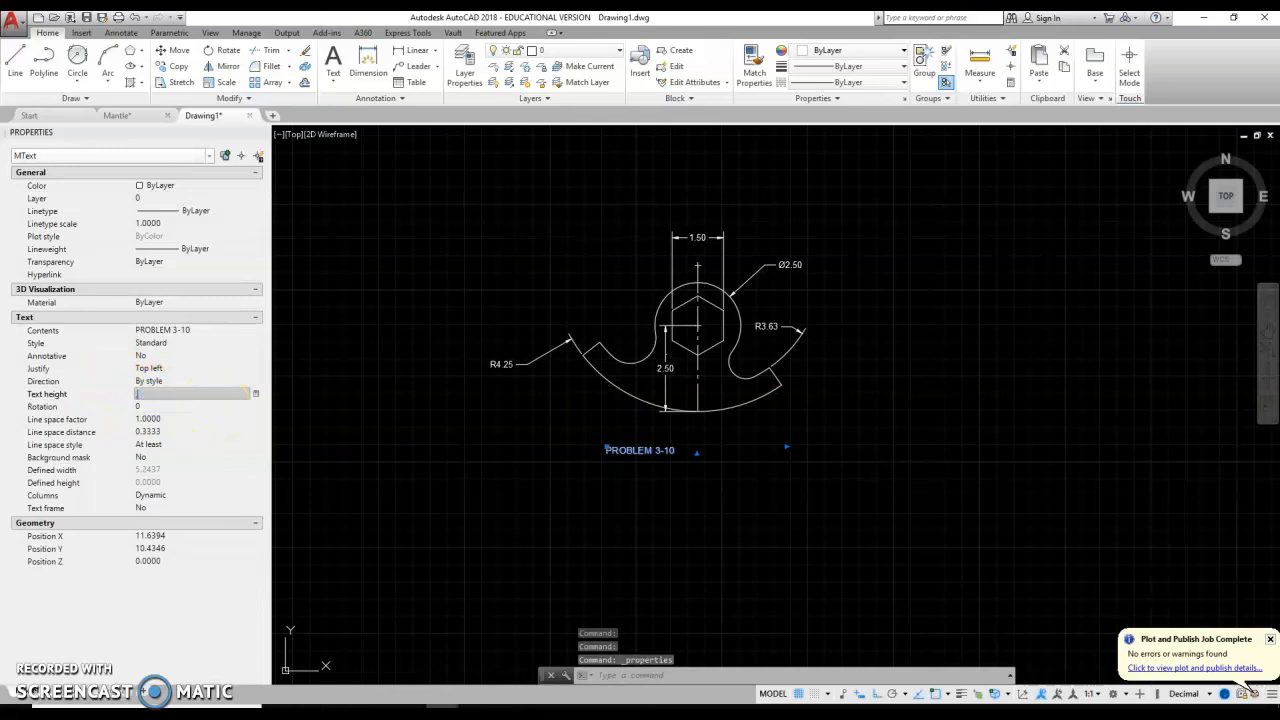
key(Return)
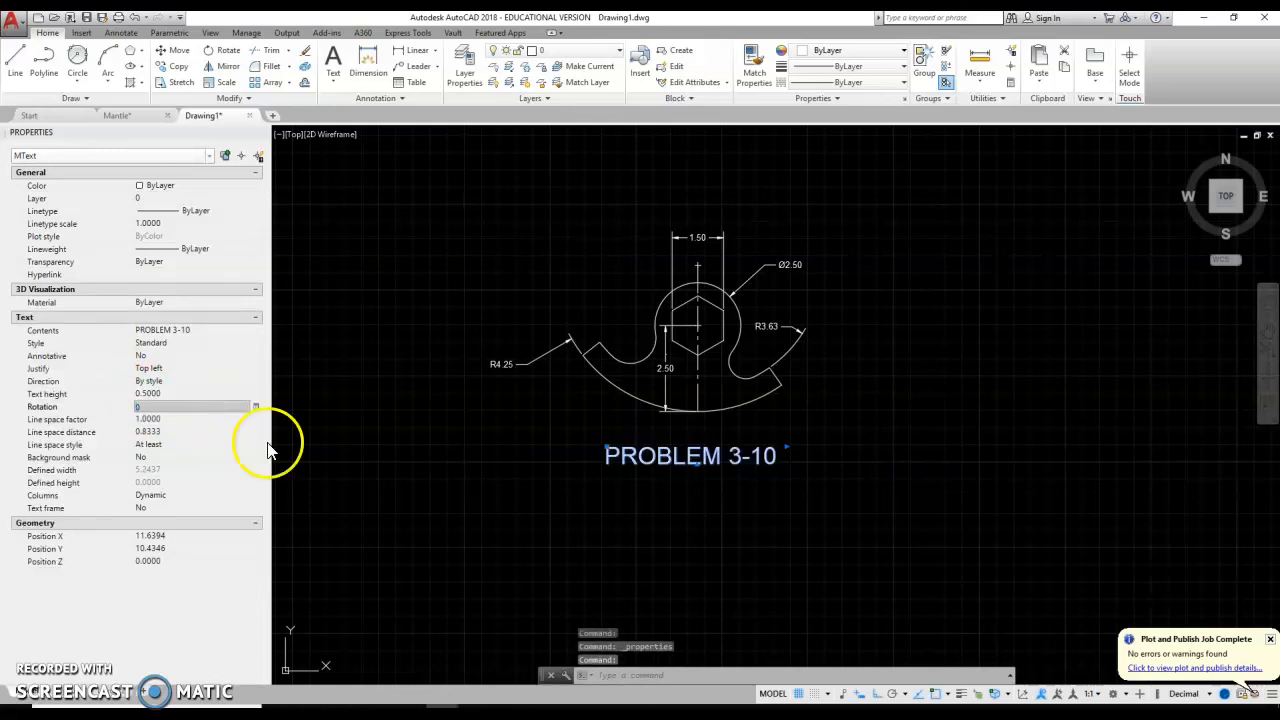
key(Escape)
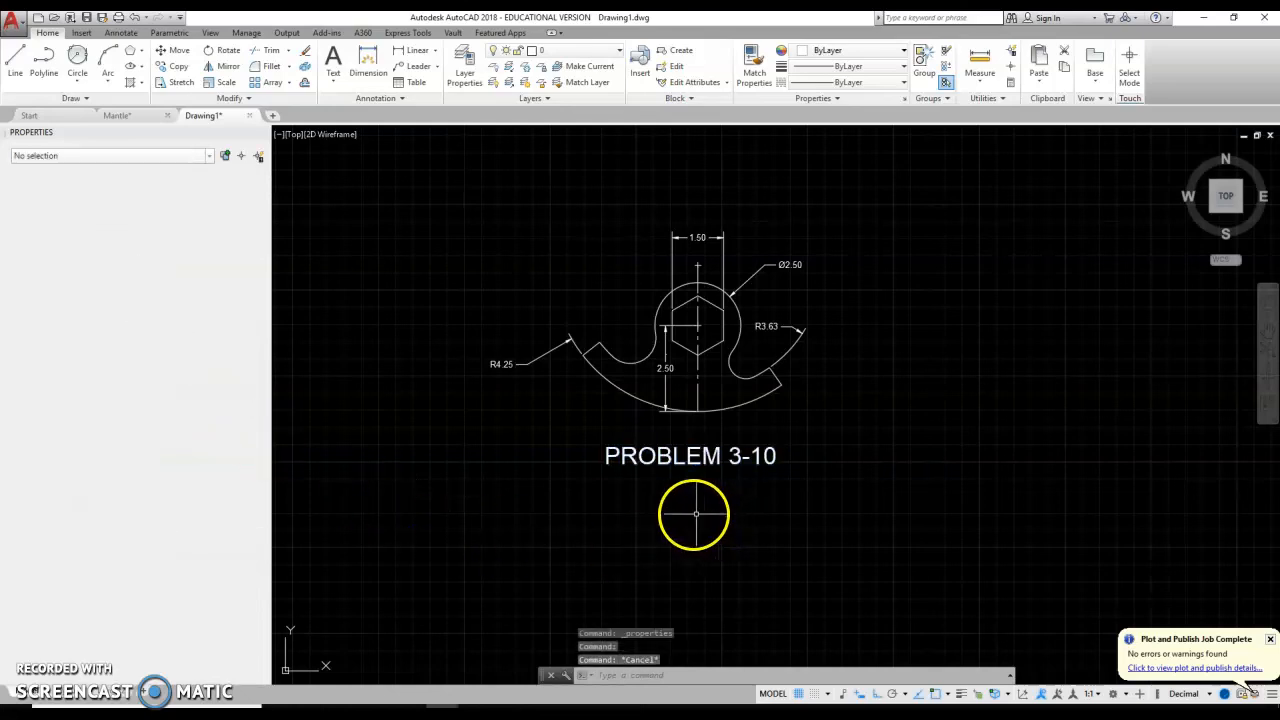
- Turn on lineweight display and set the lineweight of the part's whole outline and the hexagon to 0.30 mm
scroll(771, 357, up, 3)
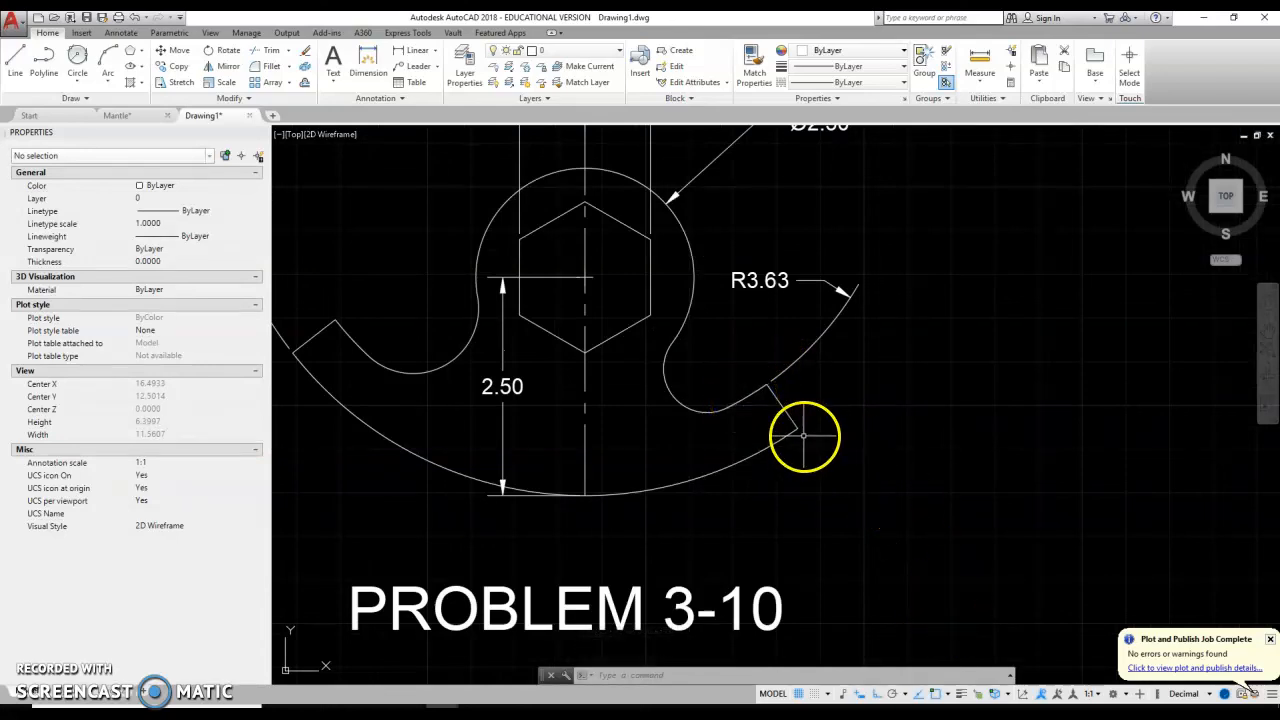
click(784, 412)
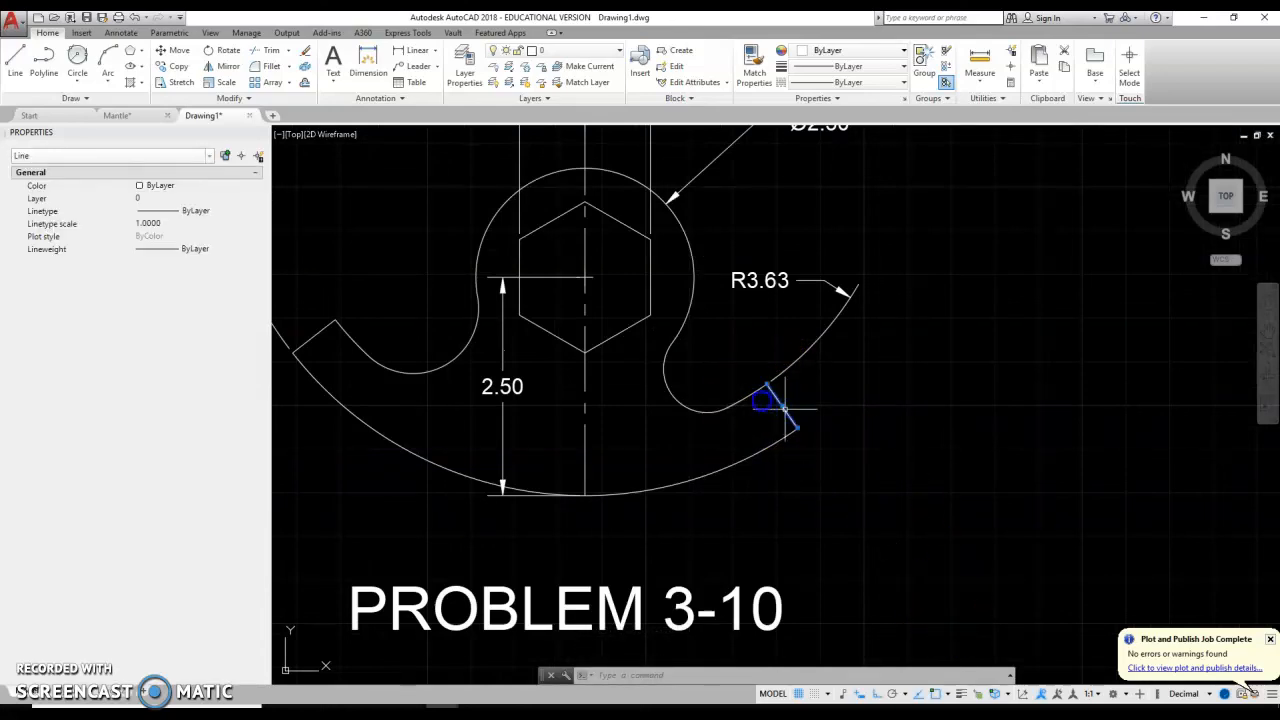
click(705, 410)
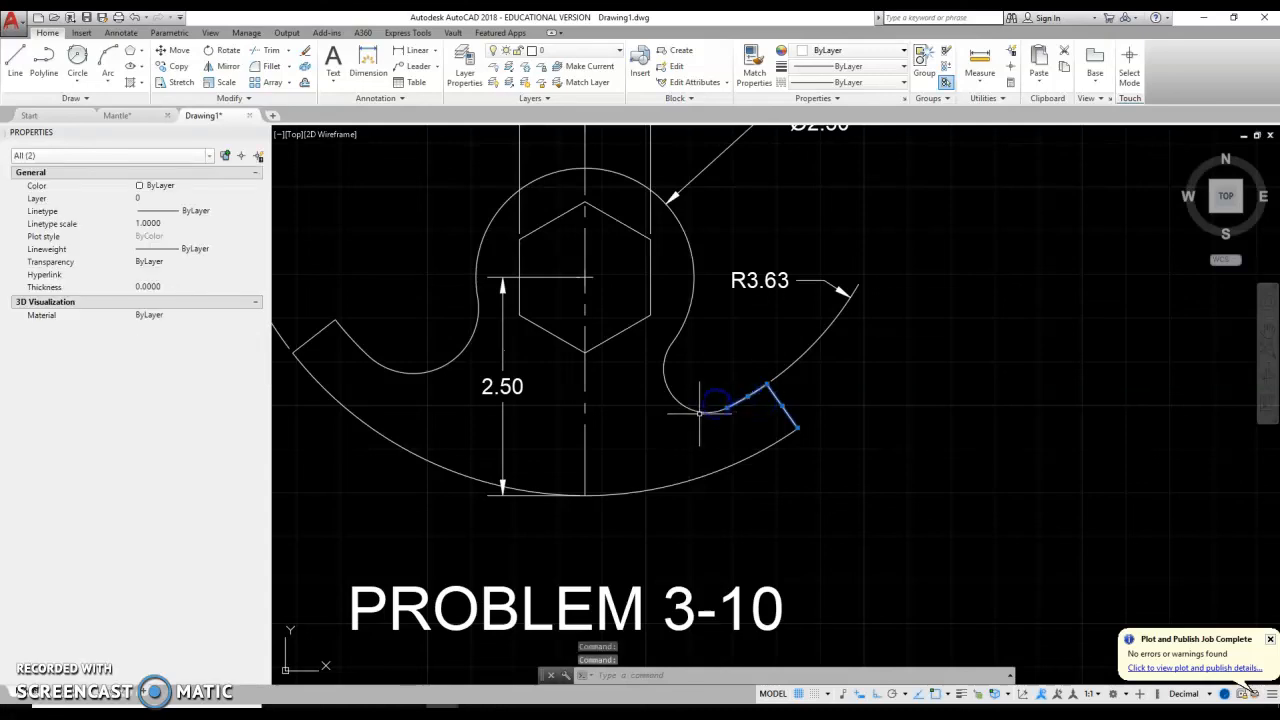
click(697, 409)
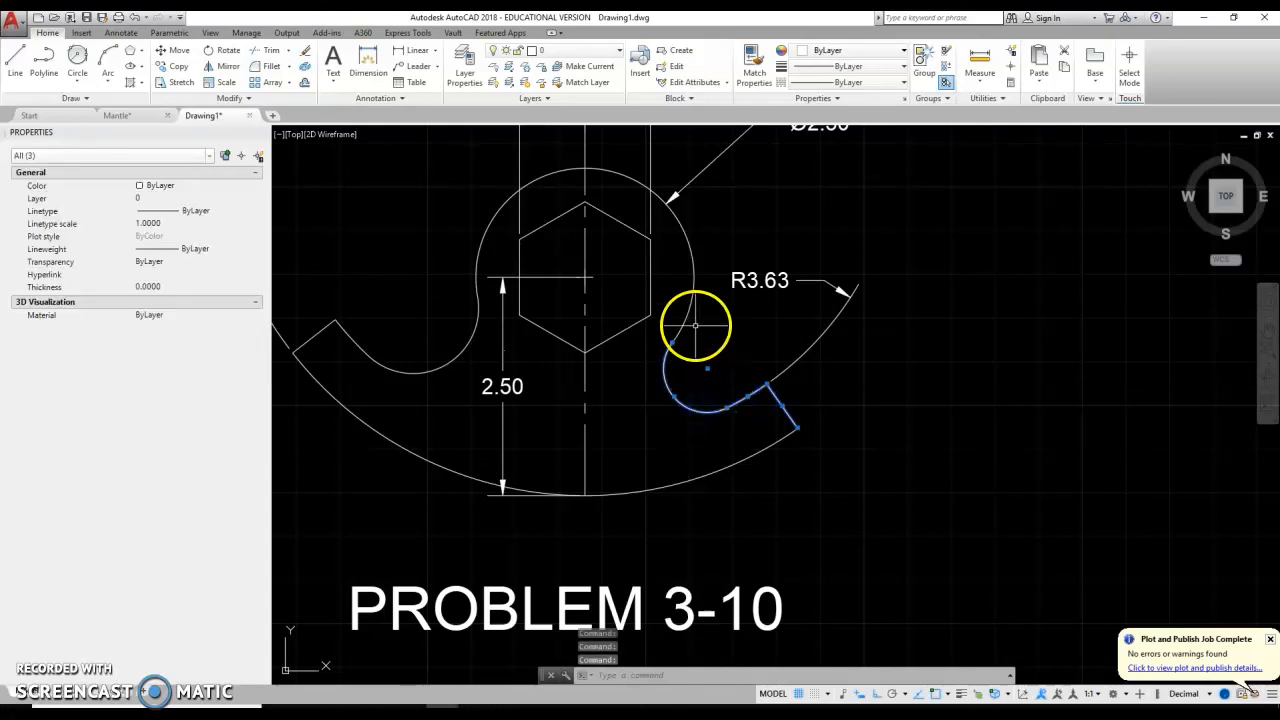
click(690, 310)
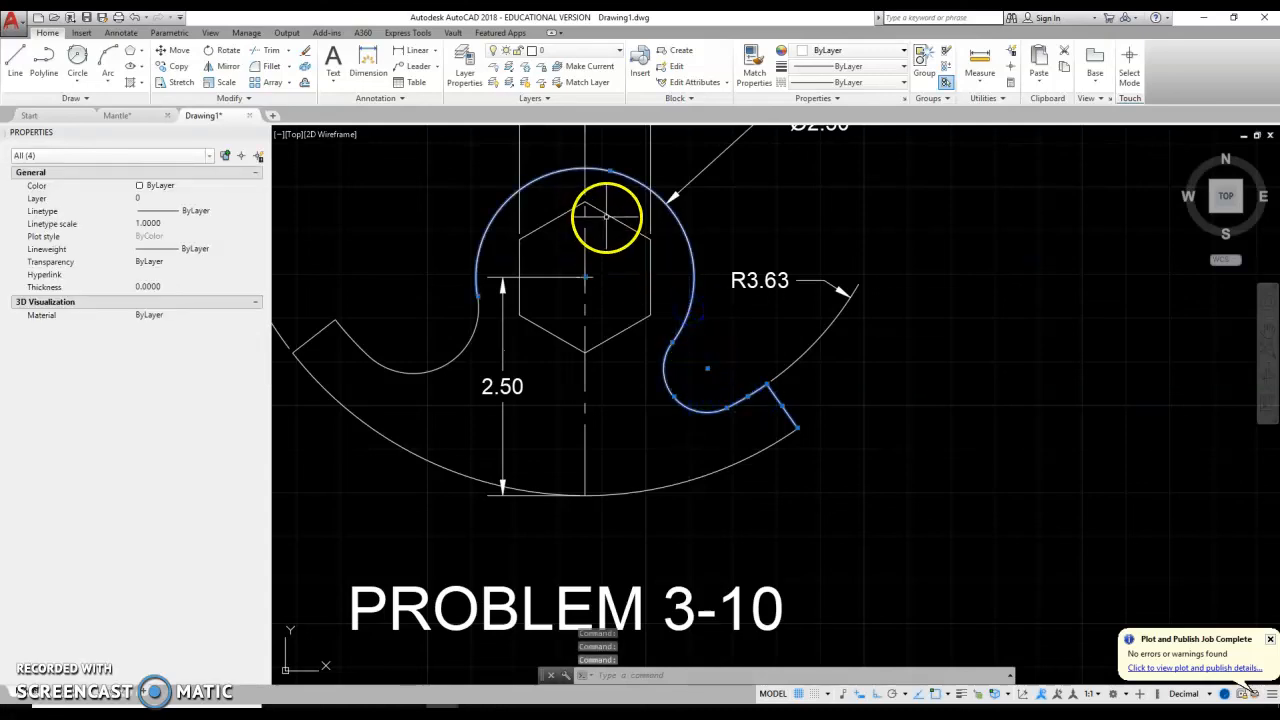
click(605, 213)
click(487, 318)
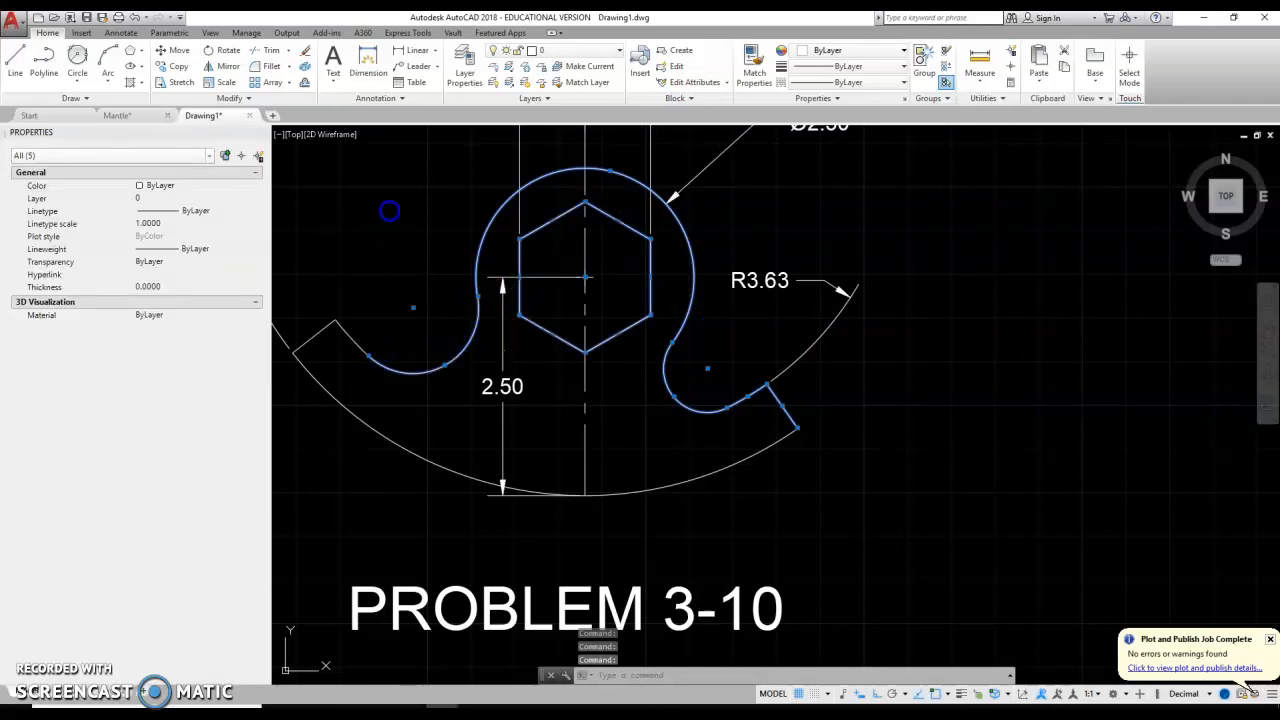
click(352, 338)
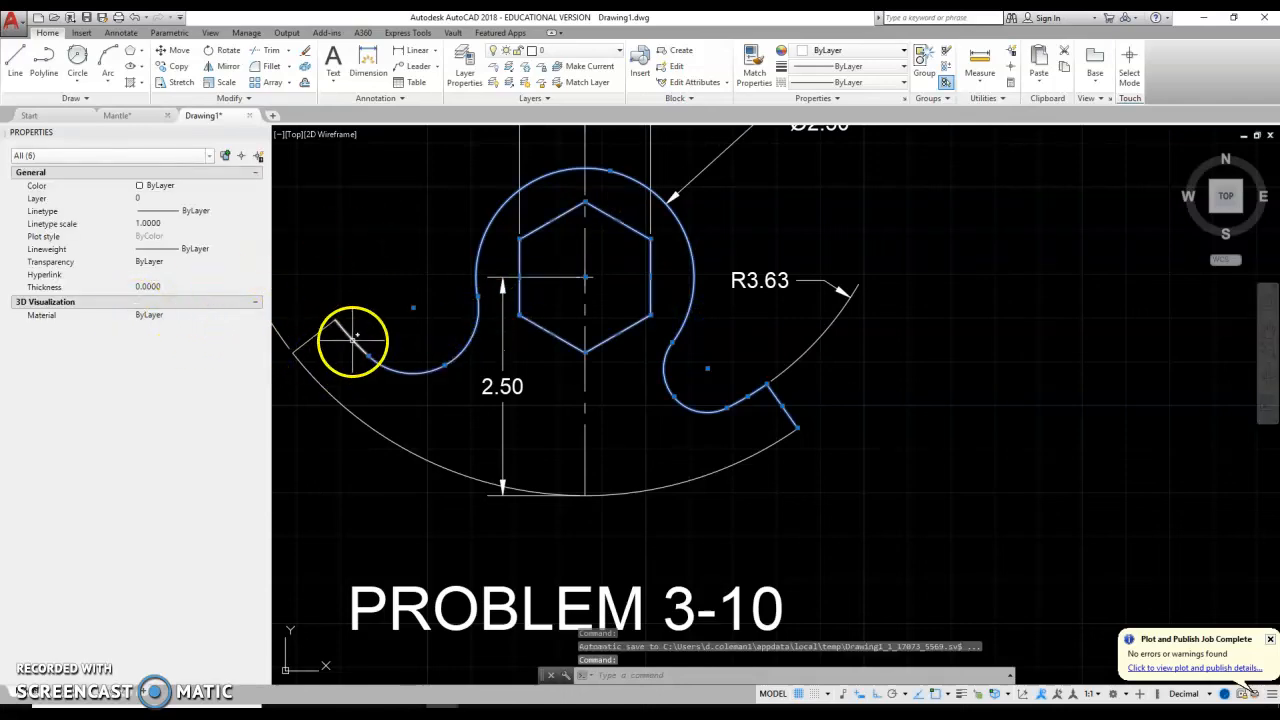
click(332, 397)
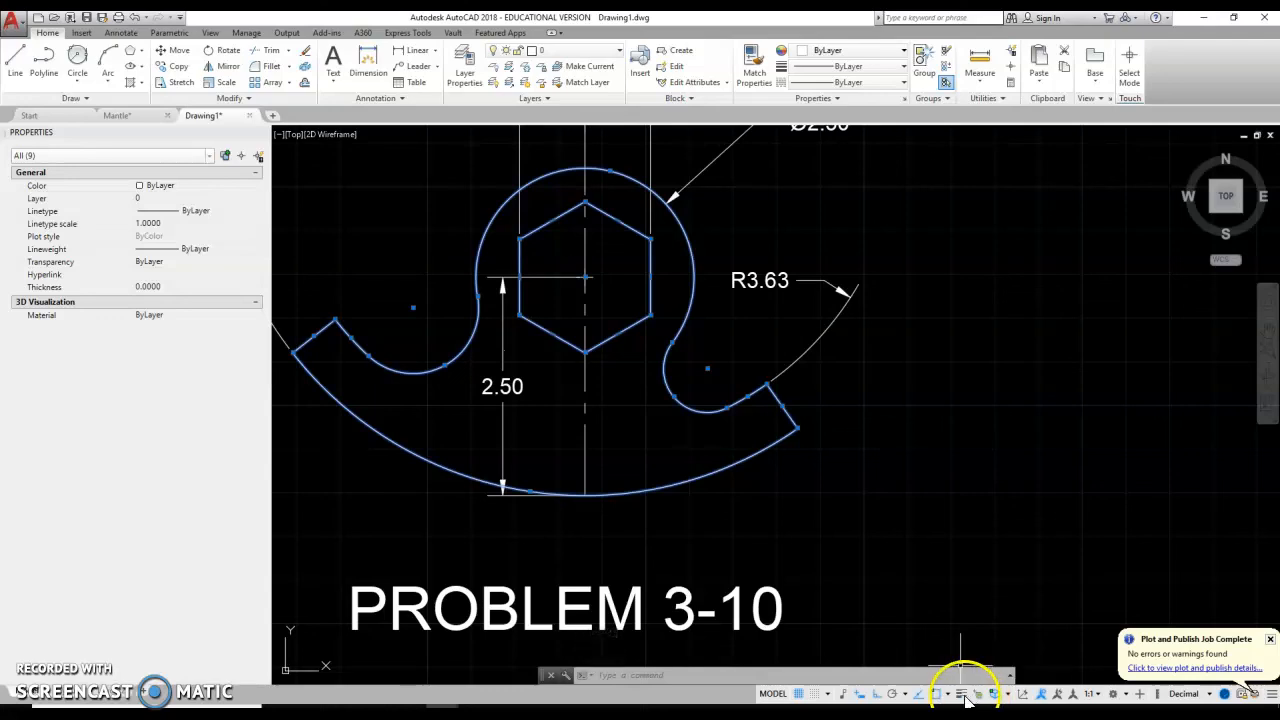
click(1270, 694)
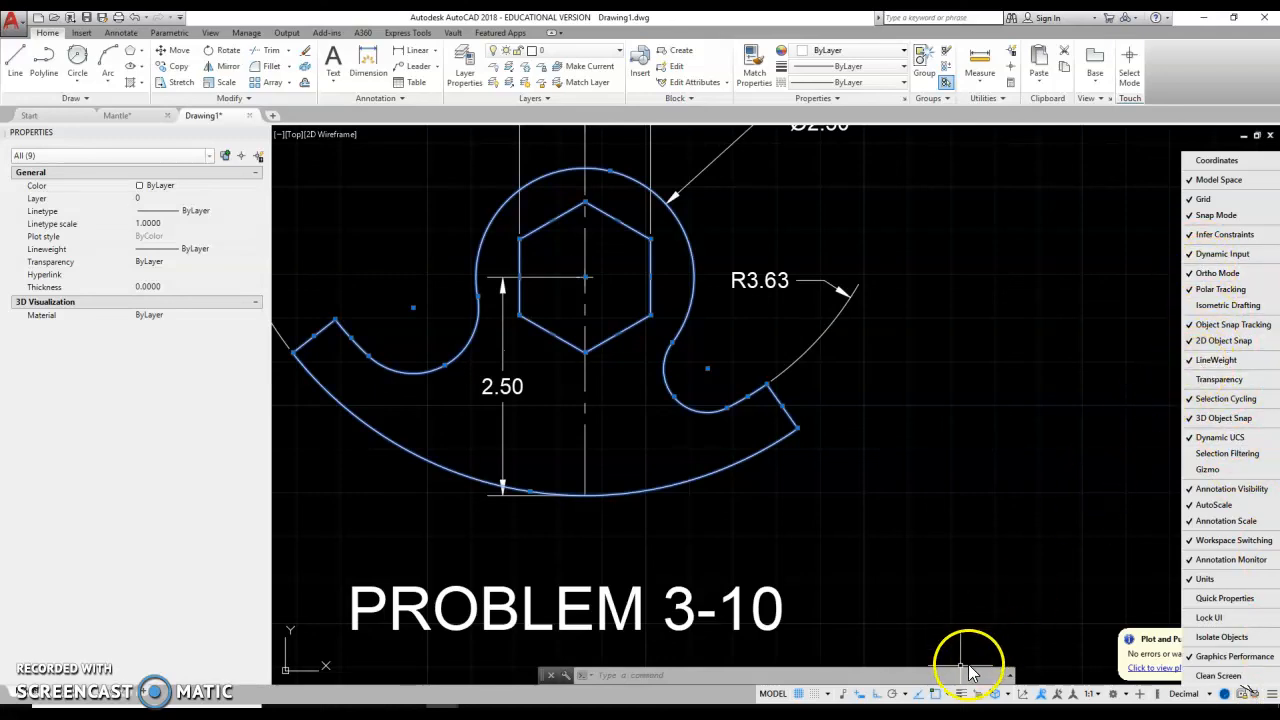
click(1006, 592)
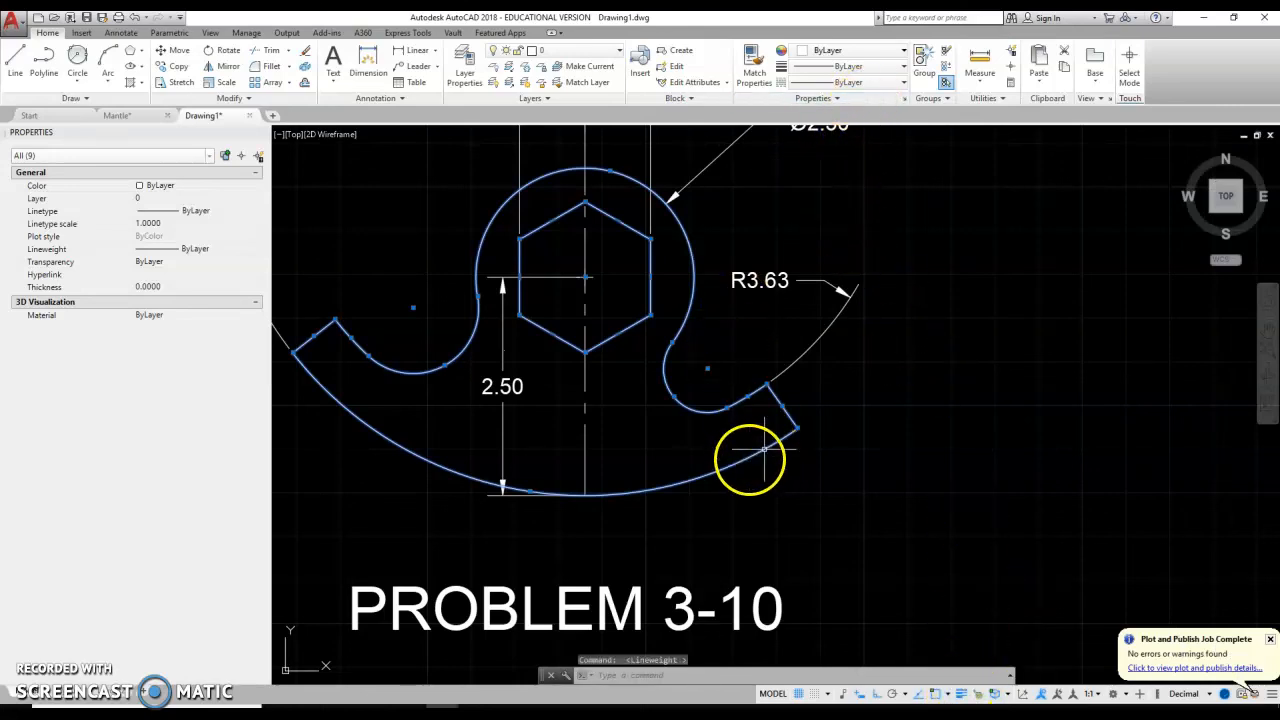
click(878, 66)
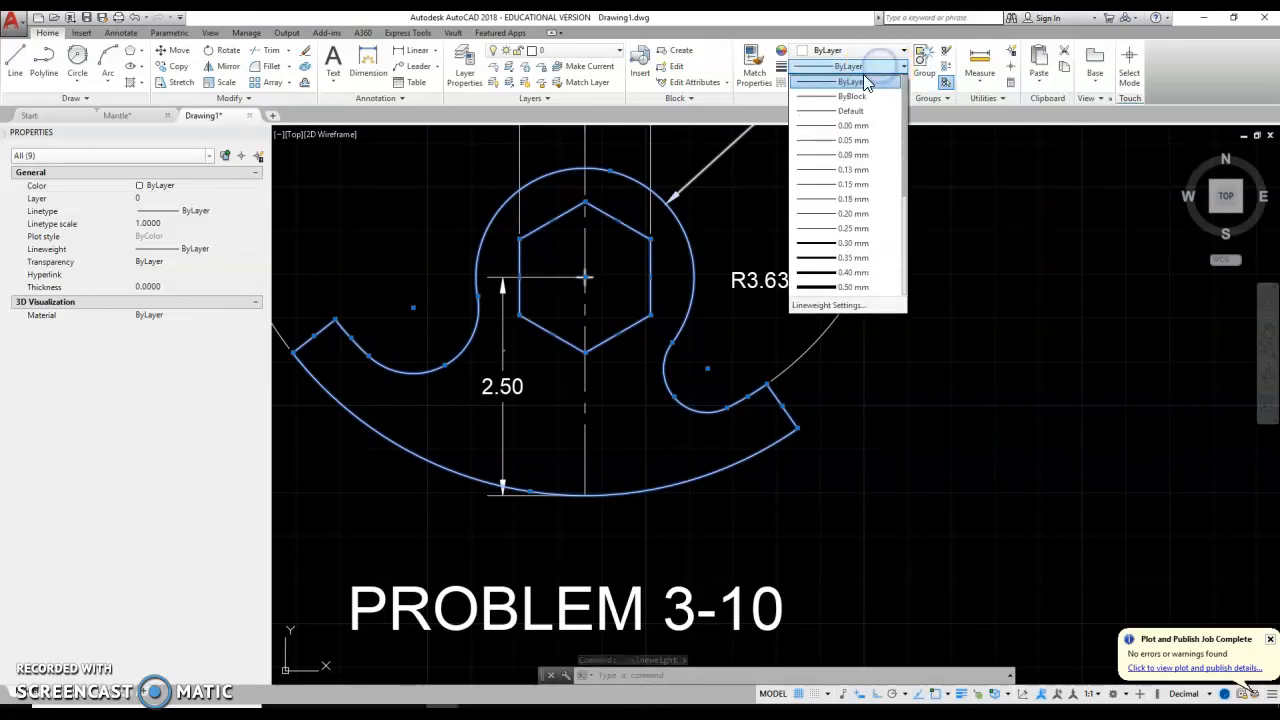
click(833, 246)
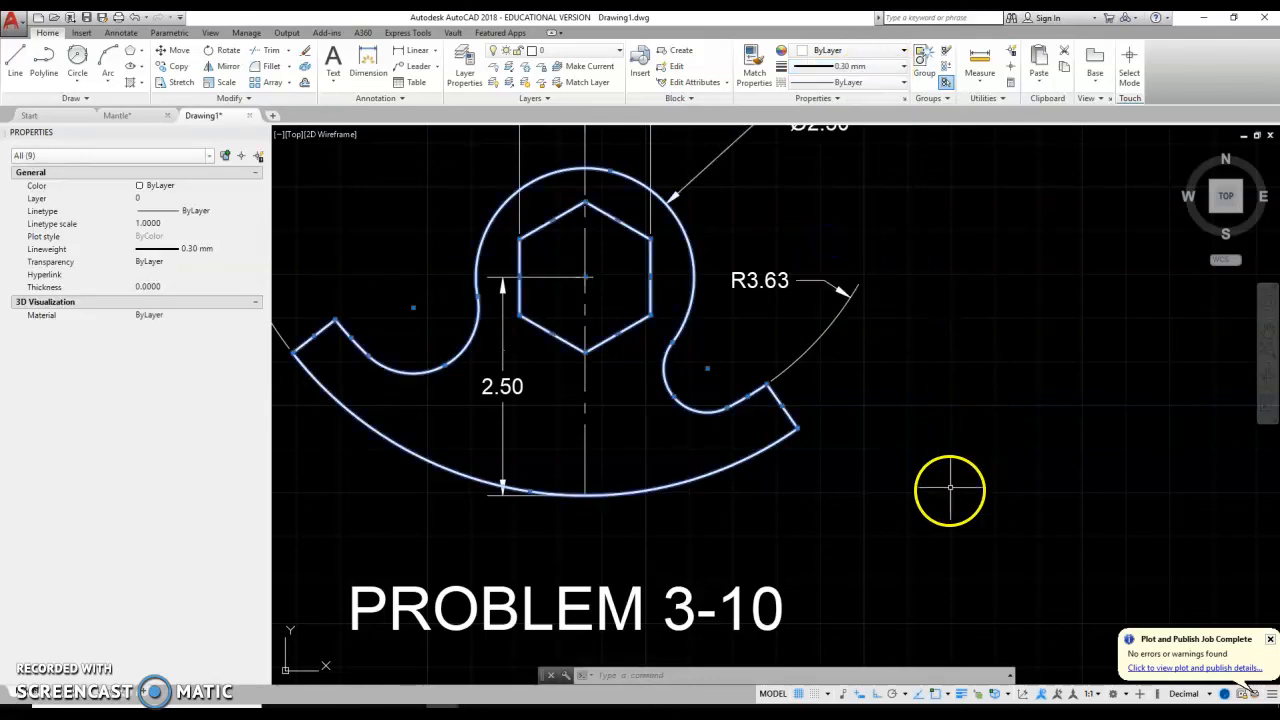
key(Escape)
scroll(893, 509, down, 2)
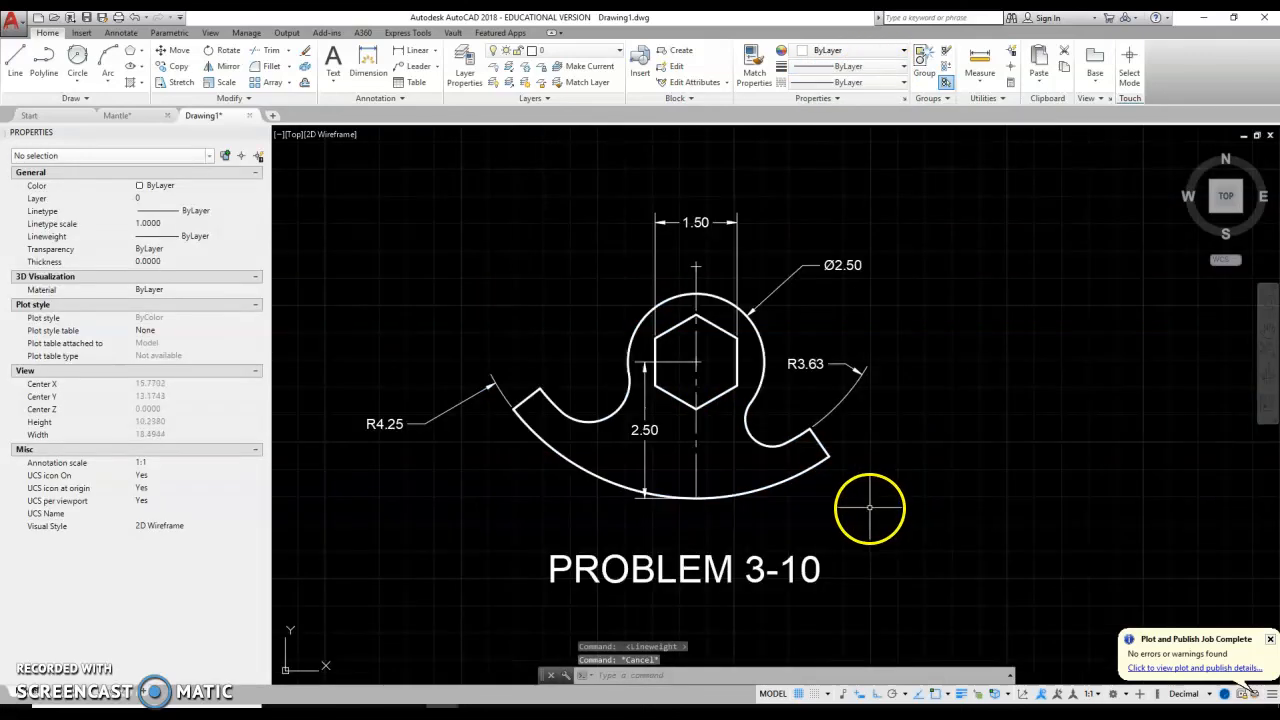